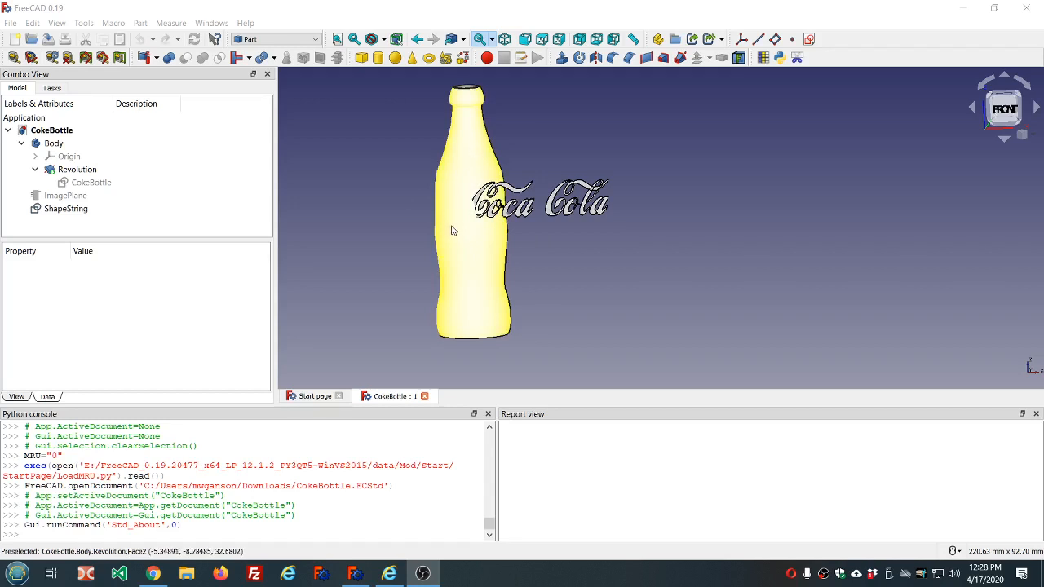
- Check the FreeCAD version and revision details in the program's About information
{"action": "mouse_move", "coordinate": [573, 152]}
{"action": "middle_mouse_down"}
{"action": "mouse_move", "coordinate": [583, 194]}
{"action": "mouse_move", "coordinate": [605, 159]}
{"action": "mouse_move", "coordinate": [601, 133]}
{"action": "mouse_move", "coordinate": [570, 133]}
{"action": "mouse_move", "coordinate": [581, 143]}
{"action": "middle_mouse_up"}
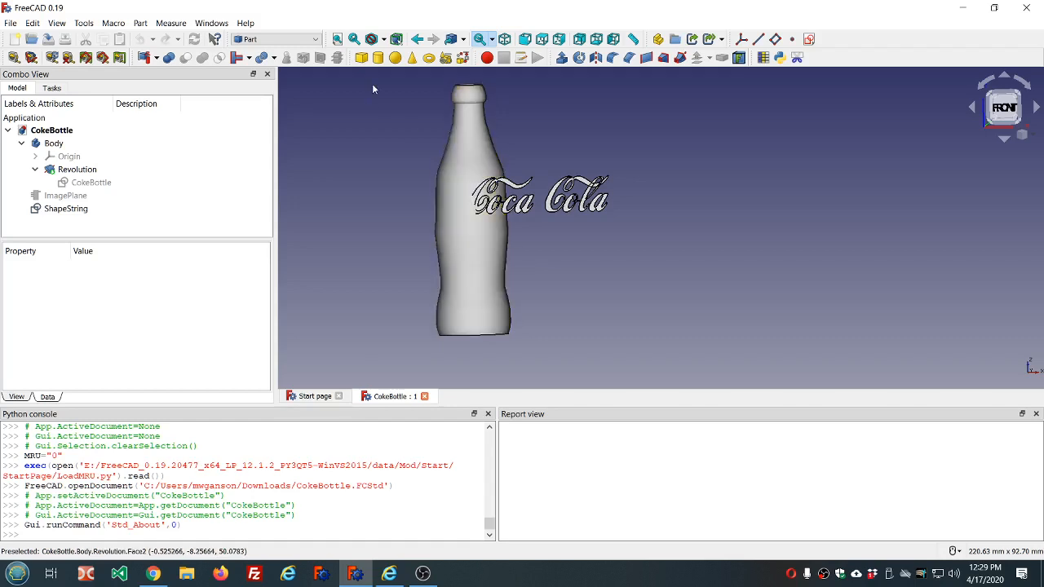
{"action": "left_click", "coordinate": [246, 24]}
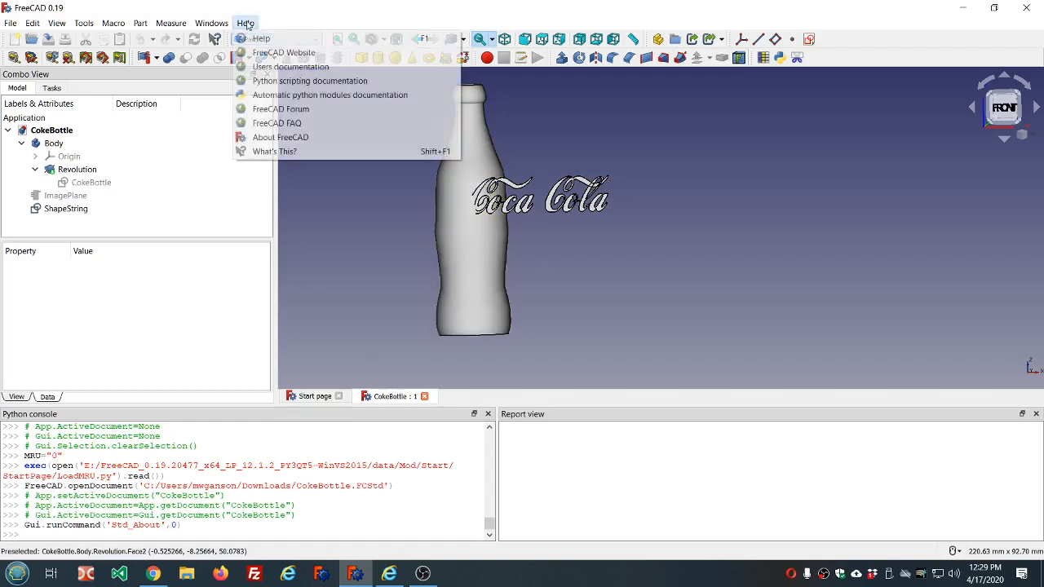
{"action": "left_click", "coordinate": [296, 138]}
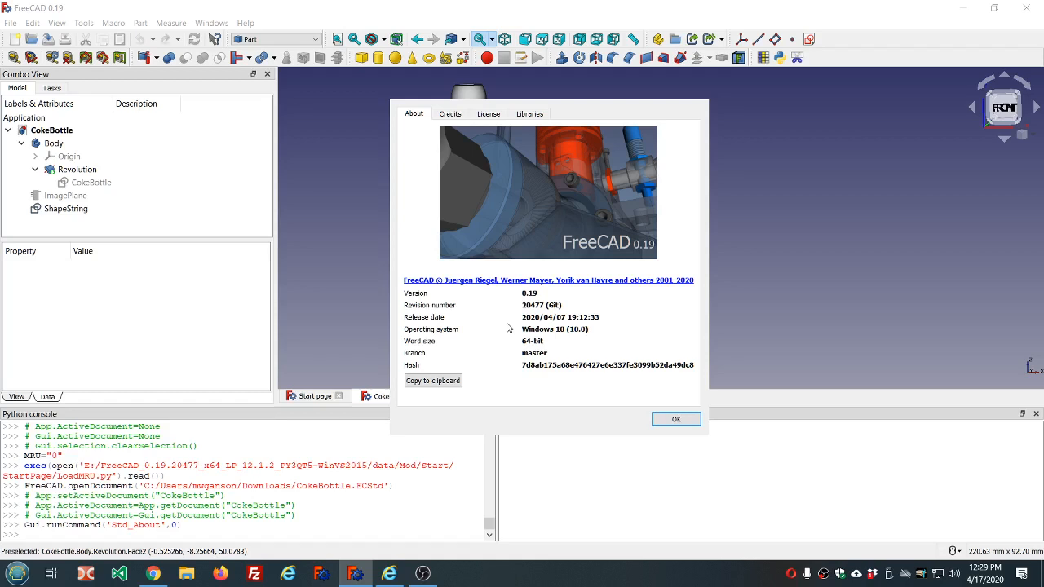
{"action": "left_click", "coordinate": [676, 420]}
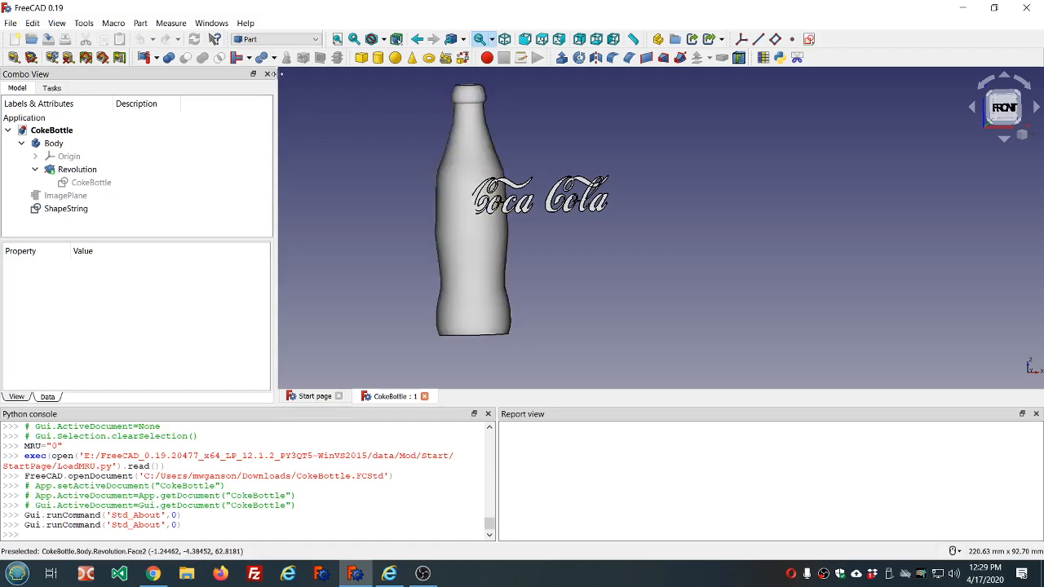
- Look through the addon manager's workbench list for the Curves workbench
{"action": "left_click", "coordinate": [84, 23]}
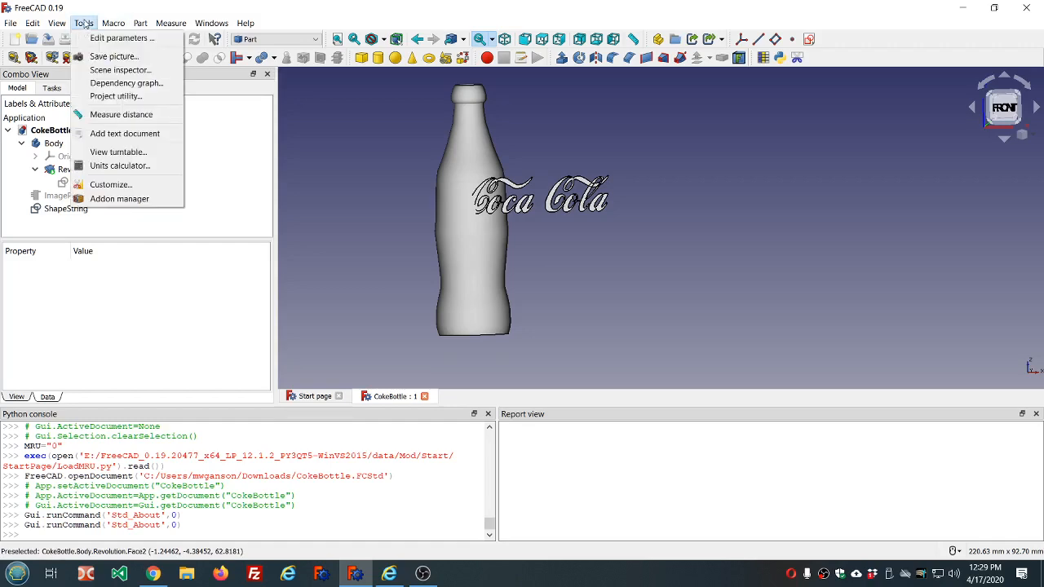
{"action": "left_click", "coordinate": [119, 199]}
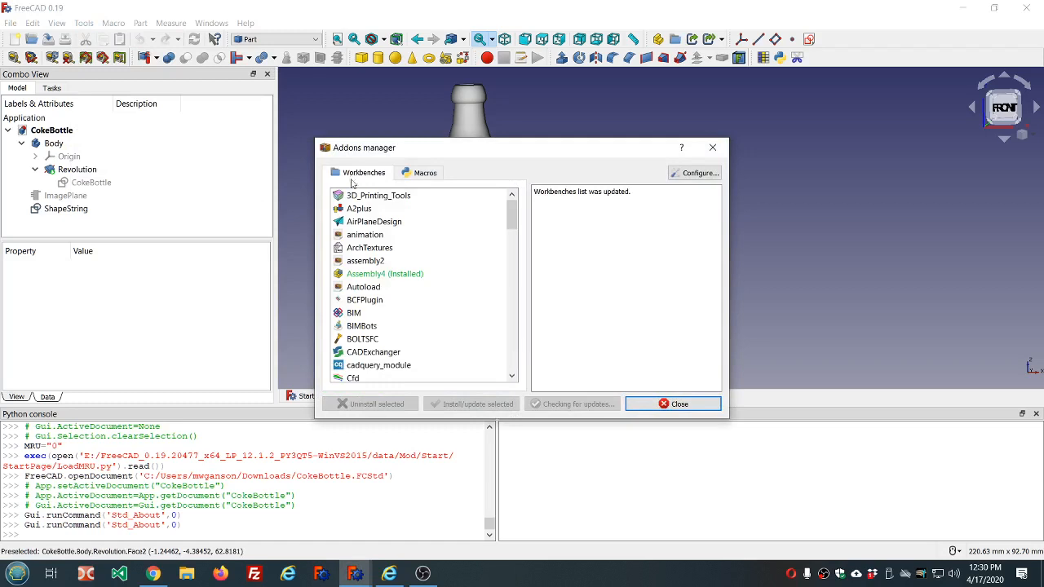
{"action": "scroll", "coordinate": [406, 287], "scroll_direction": "down", "scroll_amount": 3}
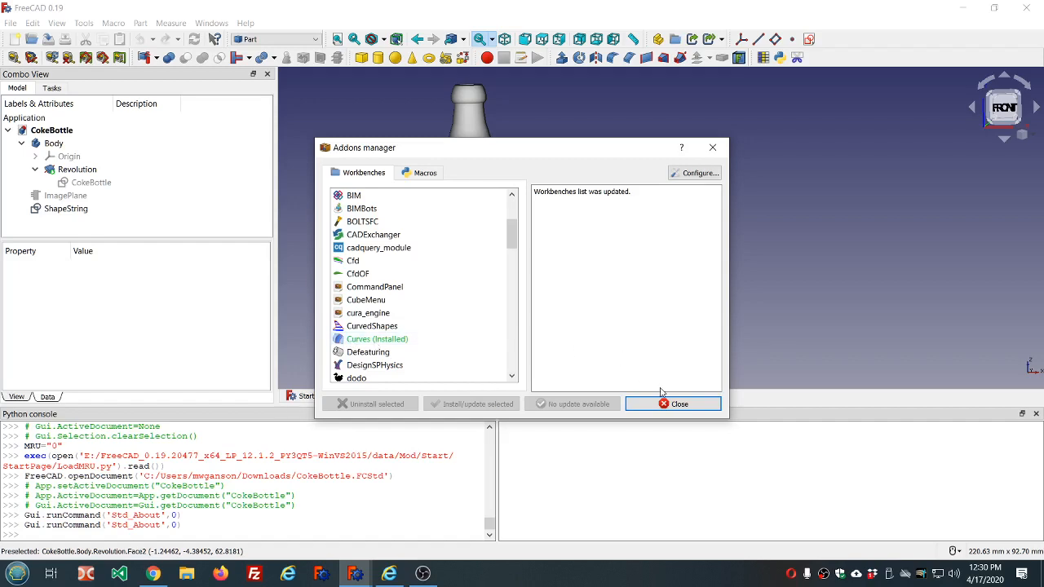
{"action": "left_click", "coordinate": [679, 405]}
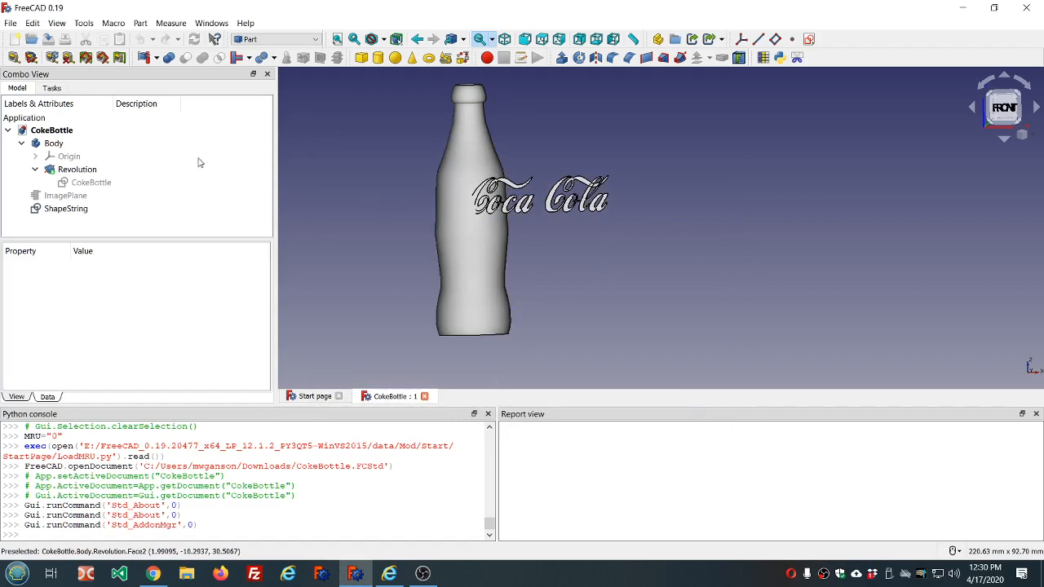
- Convert the Coca Cola ShapeString into a sketch using the Draft workbench's Draft to Sketch command
{"action": "left_click", "coordinate": [34, 146]}
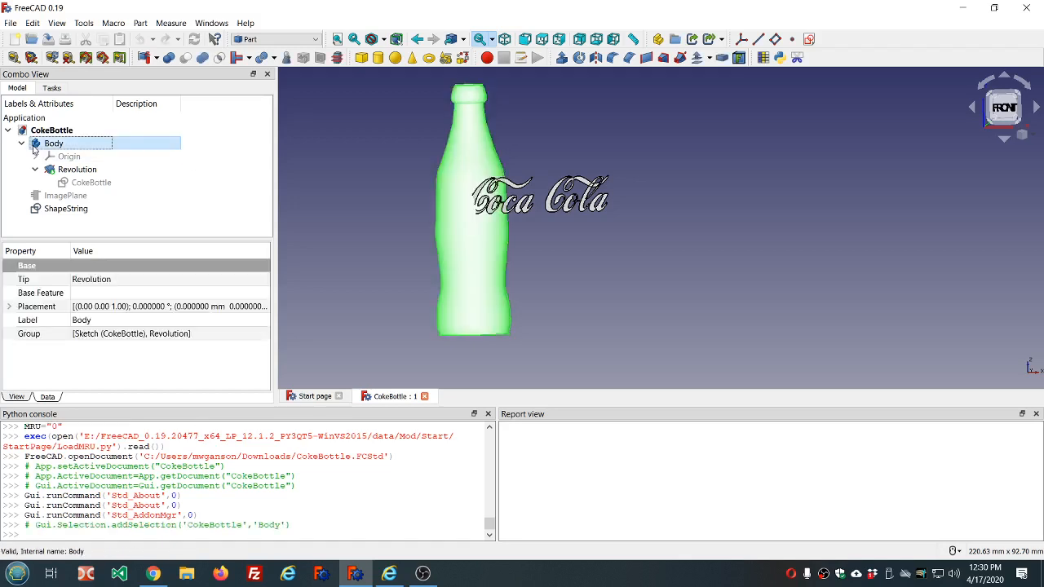
{"action": "left_click", "coordinate": [81, 210]}
{"action": "left_click", "coordinate": [299, 41]}
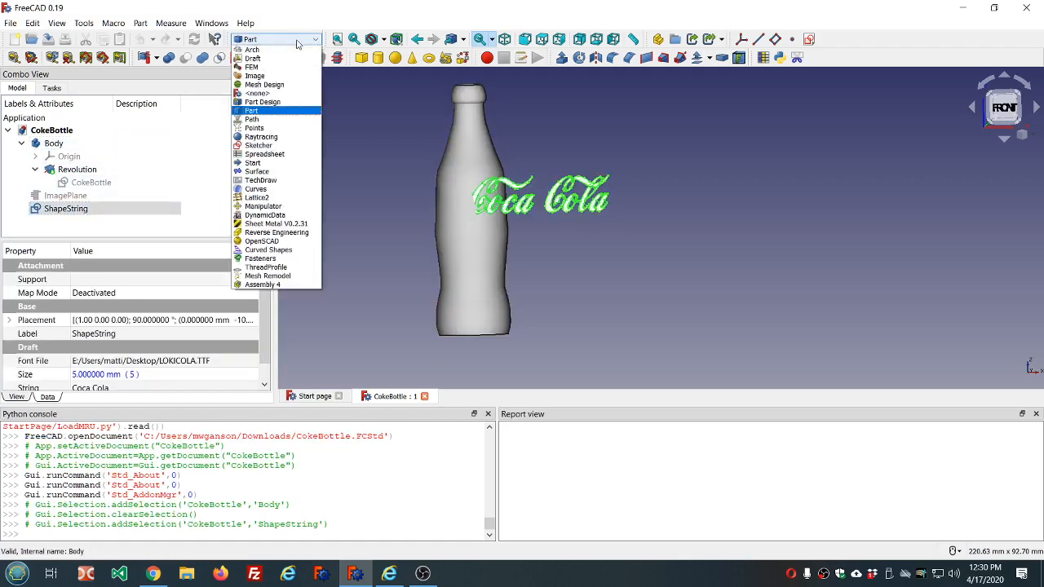
{"action": "left_click", "coordinate": [255, 59]}
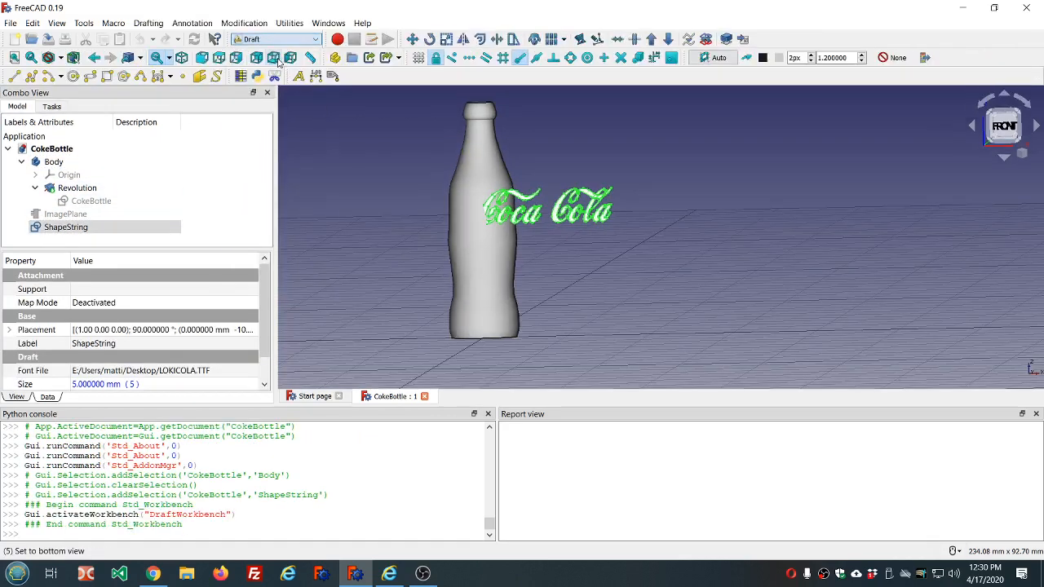
{"action": "left_click", "coordinate": [705, 41]}
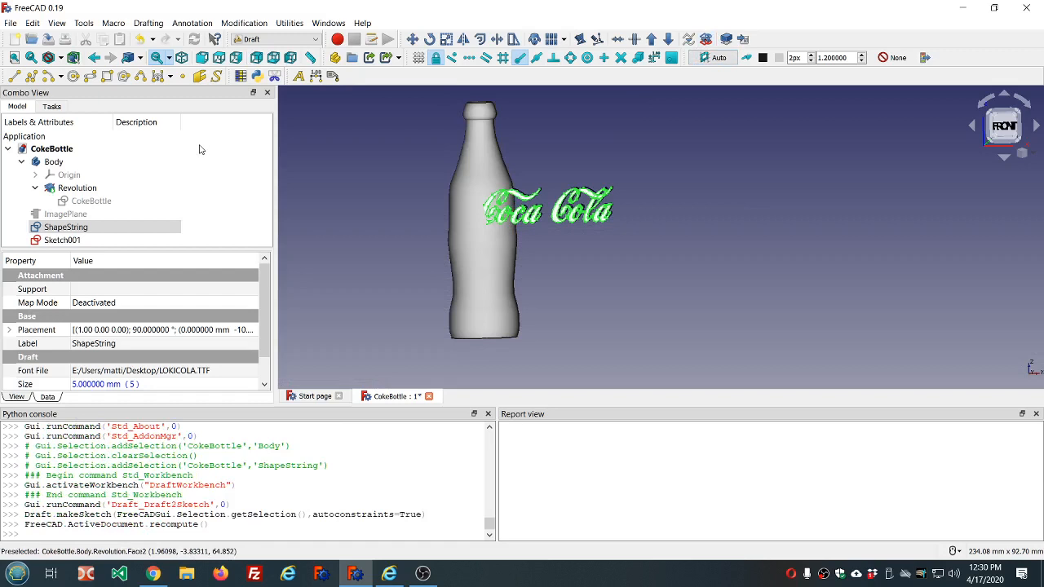
- Hide the original ShapeString so that only its sketch version of the lettering is displayed
{"action": "left_click", "coordinate": [76, 230]}
{"action": "left_click", "coordinate": [76, 230]}
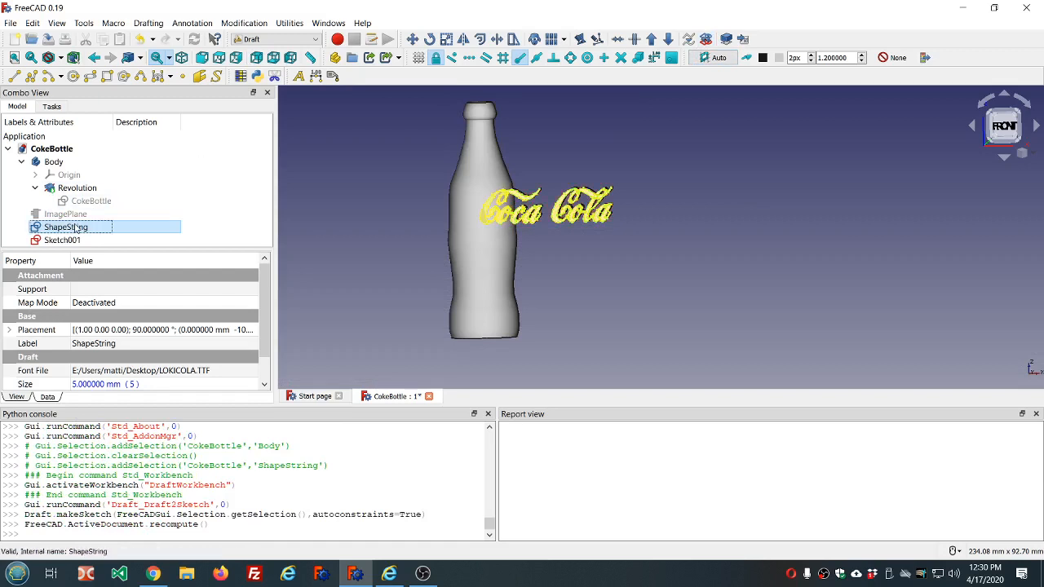
{"action": "key", "text": "space"}
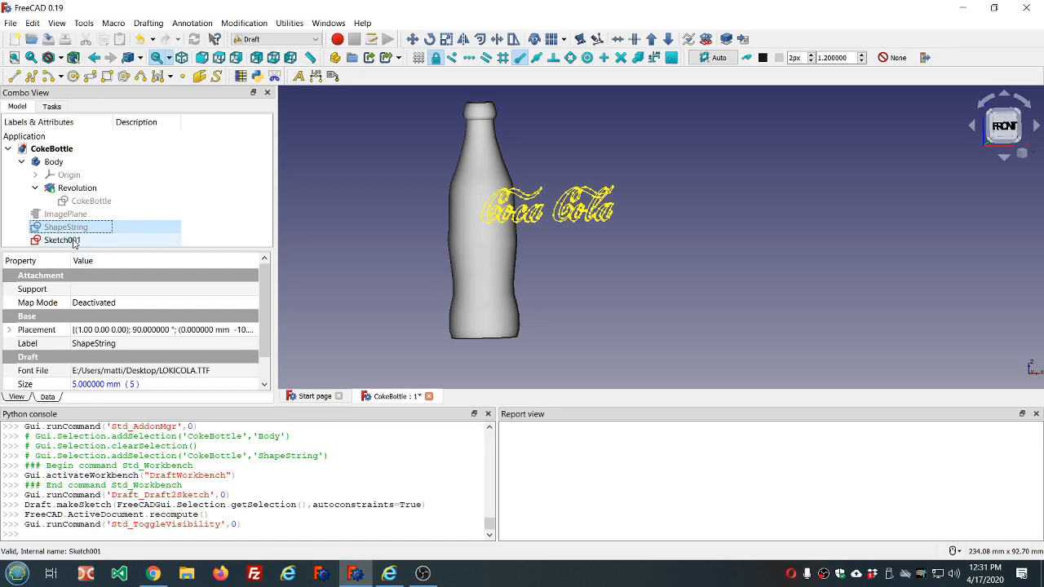
- Inspect the dependency graph to see whether the new lettering sketch is linked to the ShapeString
{"action": "left_click", "coordinate": [75, 242]}
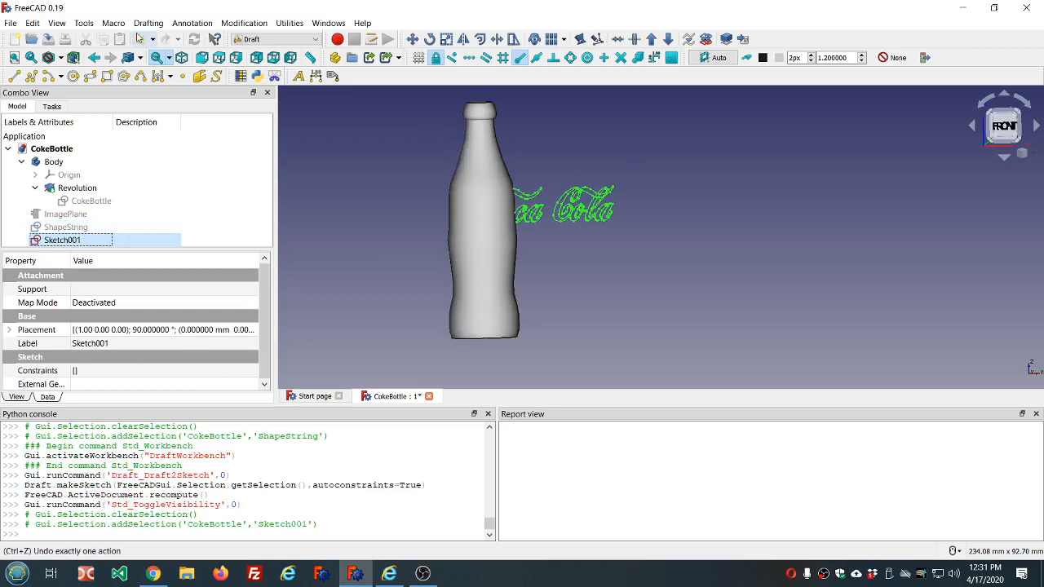
{"action": "left_click", "coordinate": [80, 24]}
{"action": "left_click", "coordinate": [145, 83]}
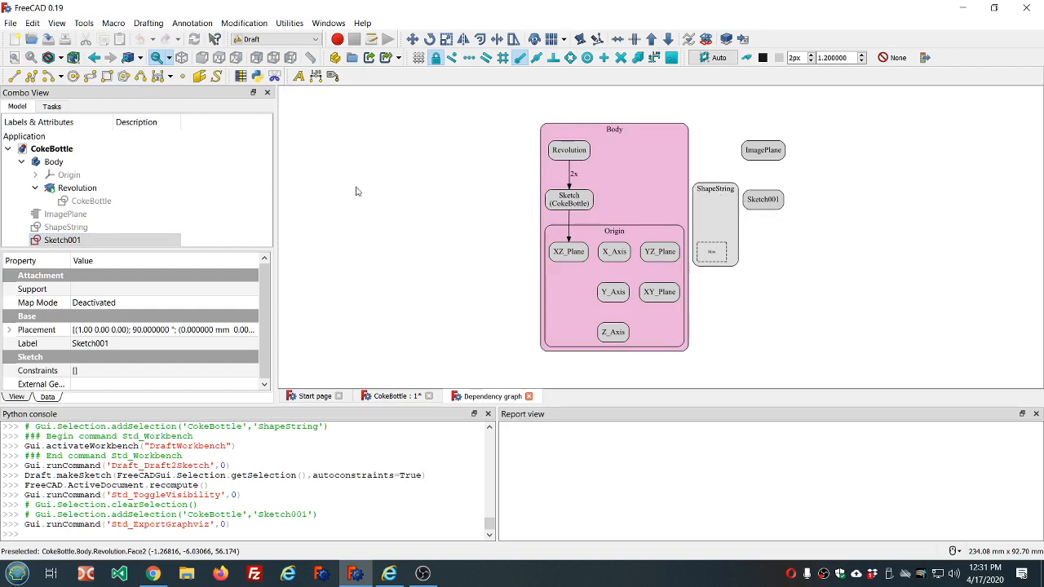
{"action": "left_click", "coordinate": [528, 396]}
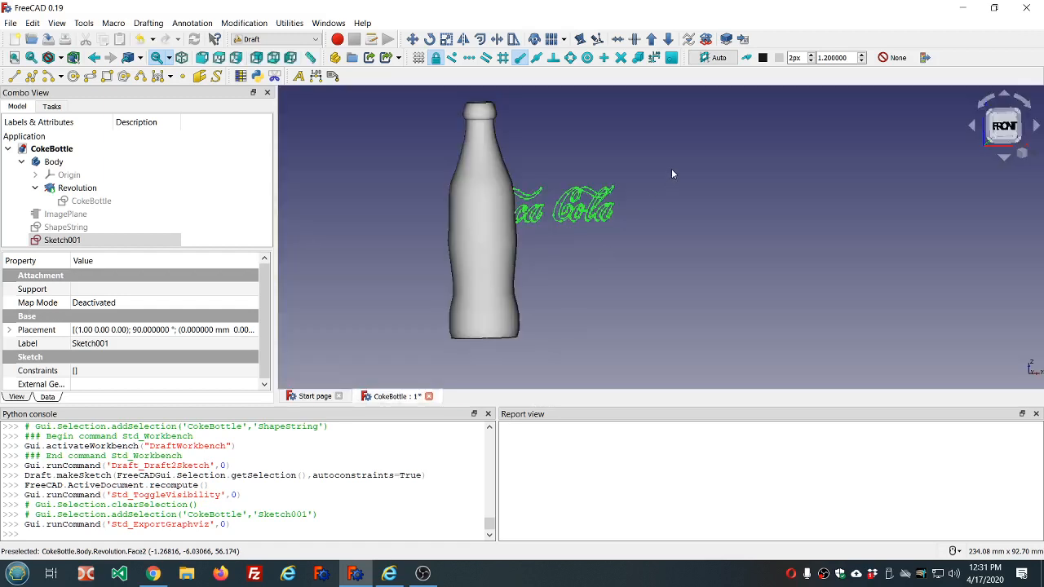
{"action": "middle_click_drag", "start_coordinate": [671, 170], "coordinate": [678, 171]}
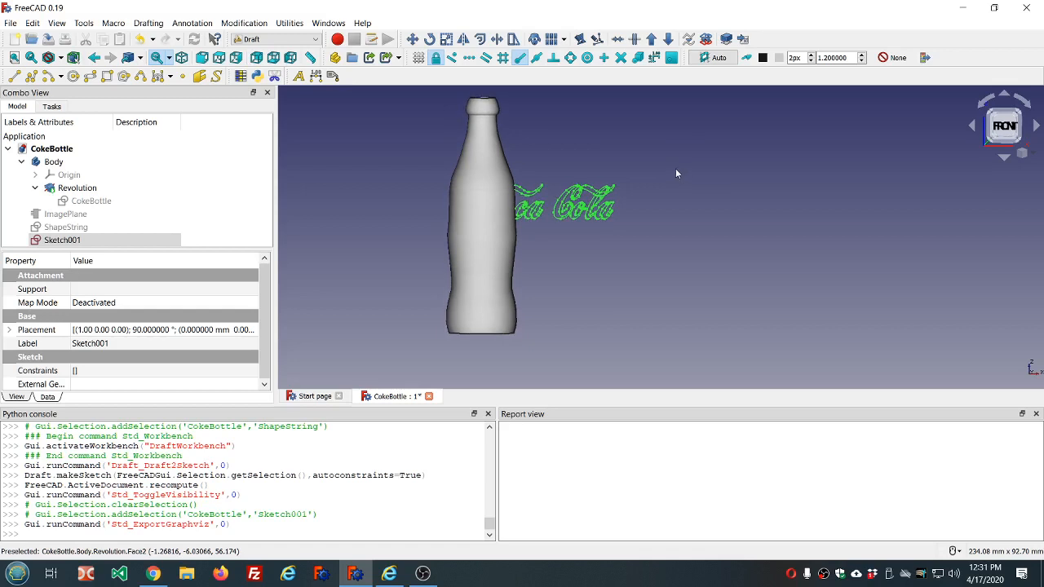
- Run Check Geometry on the bottle Body in the Part workbench and inspect the reported Face1 on the model
{"action": "left_click", "coordinate": [79, 162]}
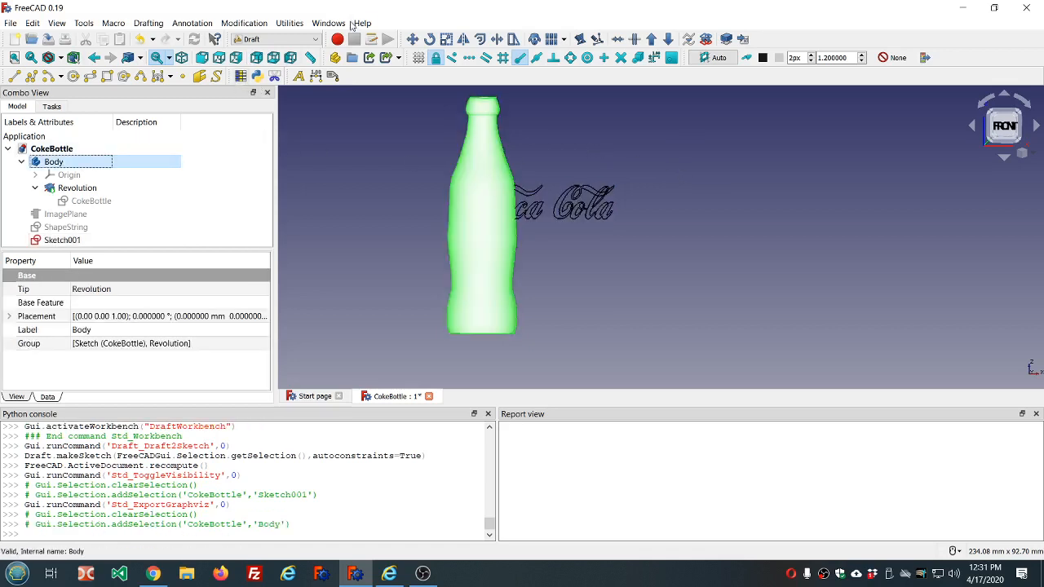
{"action": "left_click", "coordinate": [318, 41]}
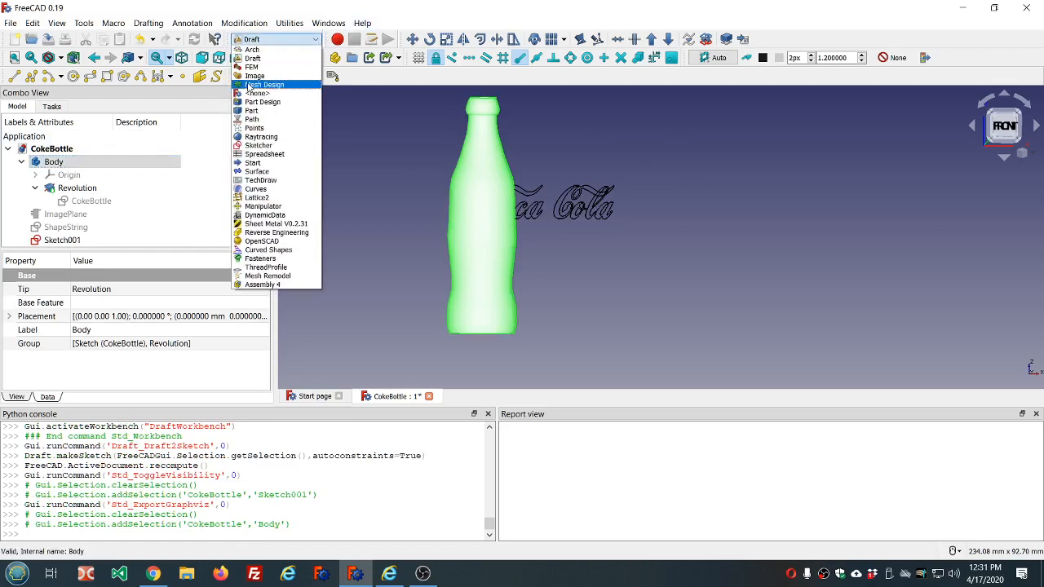
{"action": "left_click", "coordinate": [252, 111]}
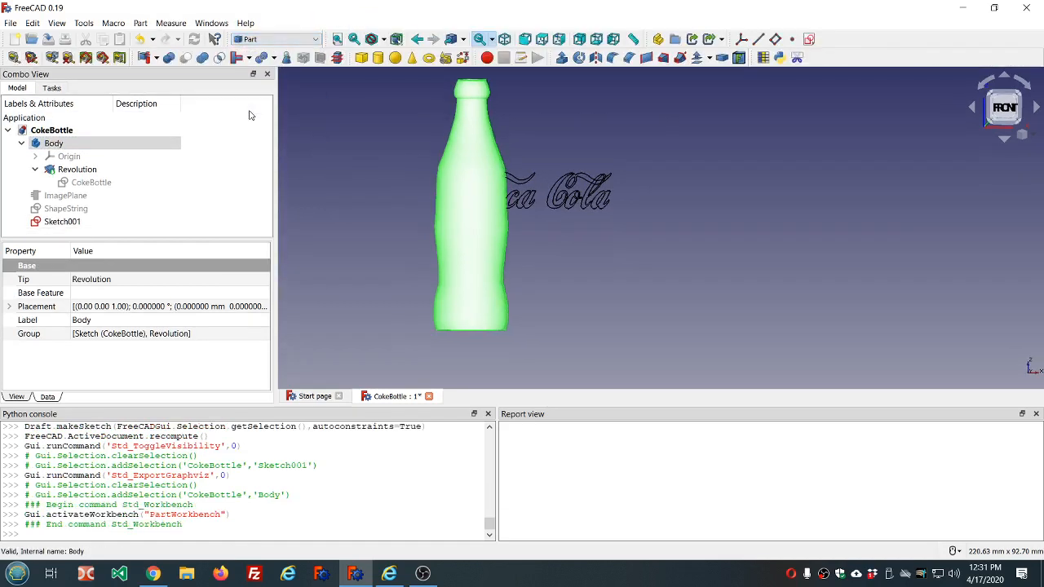
{"action": "left_click", "coordinate": [288, 58]}
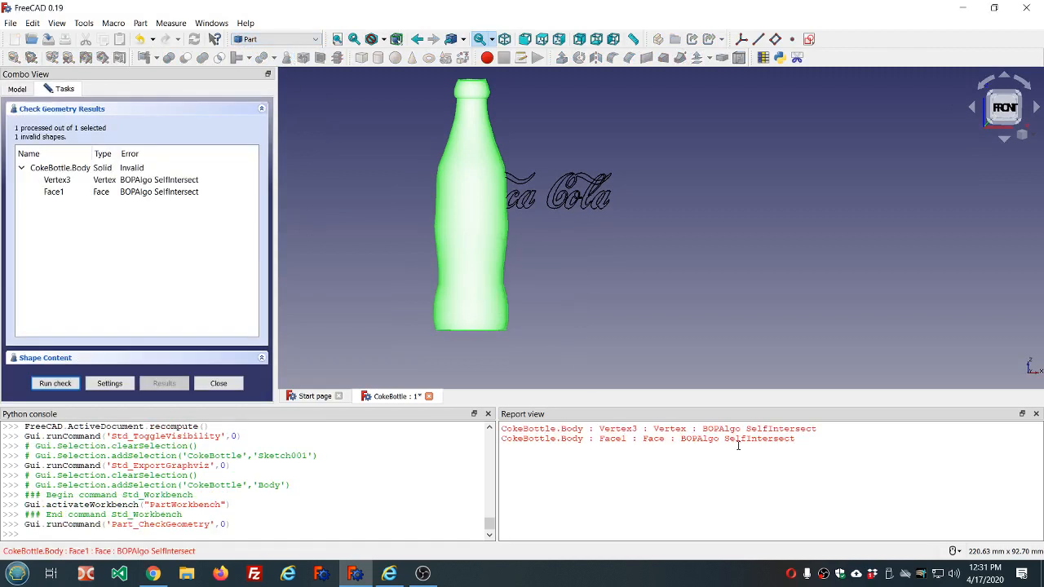
{"action": "left_click", "coordinate": [146, 193]}
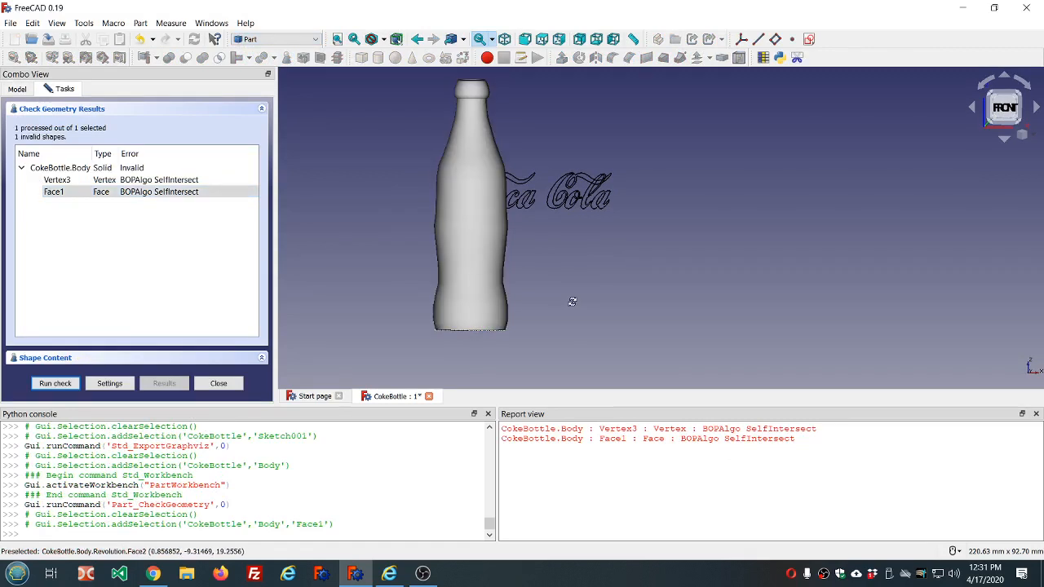
{"action": "middle_click_drag", "start_coordinate": [570, 303], "coordinate": [576, 266]}
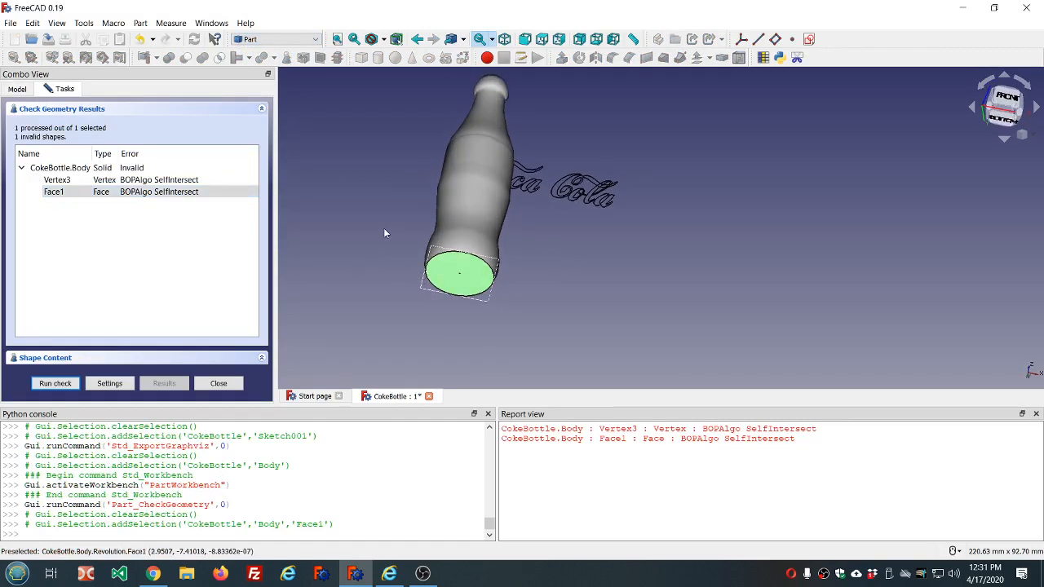
{"action": "middle_click_drag", "start_coordinate": [384, 229], "coordinate": [381, 238]}
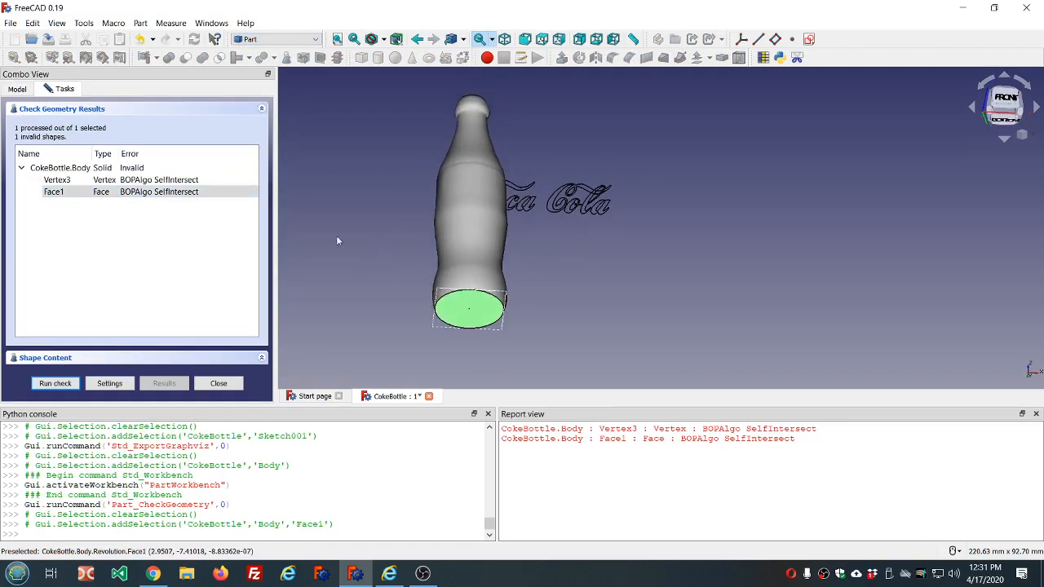
{"action": "left_click", "coordinate": [215, 384]}
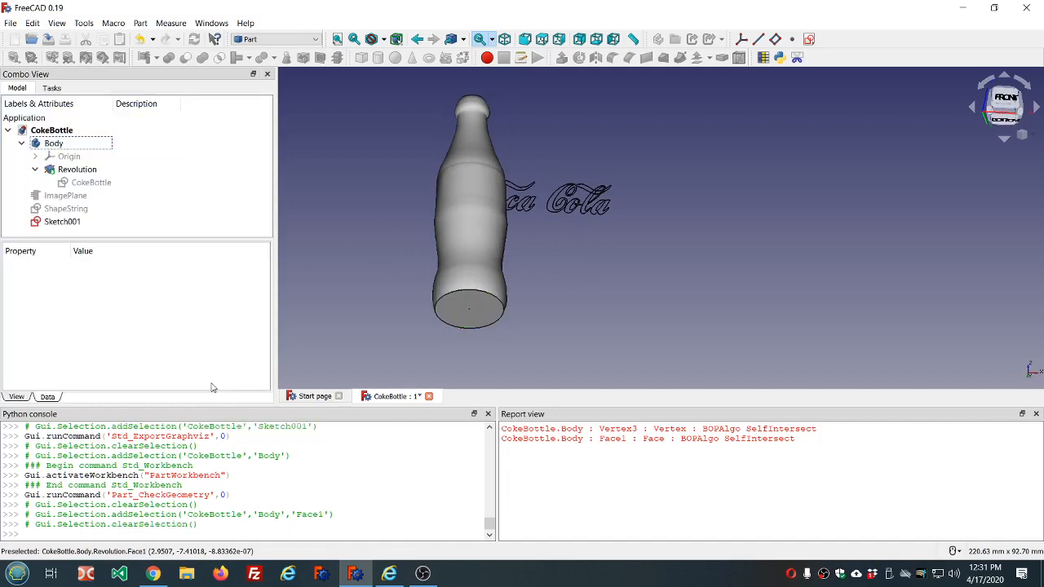
- Edit the CokeBottle profile sketch, moving the inner base curve's control point near the wall toward the vertical axis, to about (1.99, 0.40)
{"action": "left_click", "coordinate": [93, 184]}
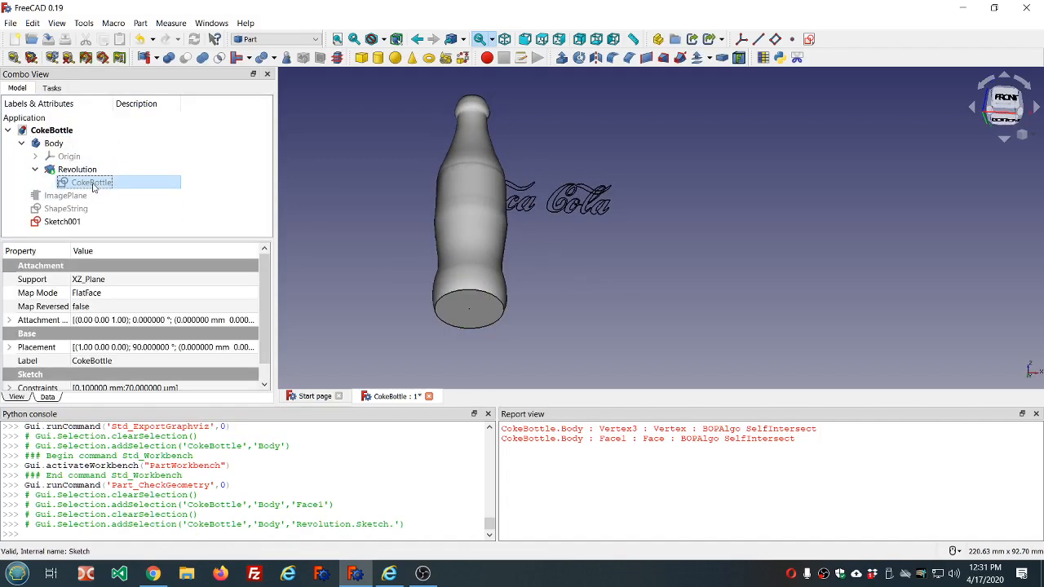
{"action": "double_click", "coordinate": [92, 184]}
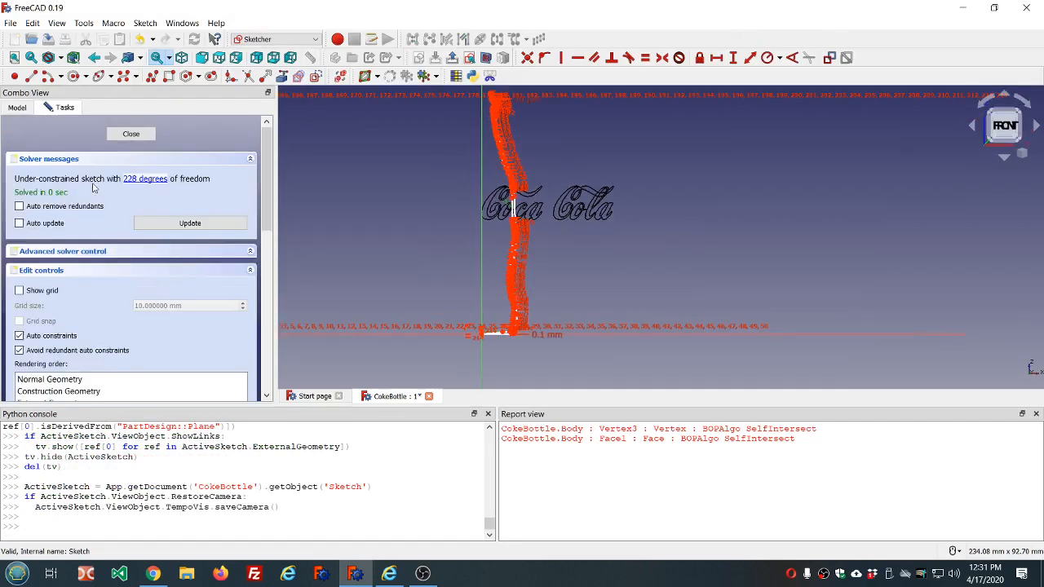
{"action": "scroll", "coordinate": [476, 326], "scroll_direction": "up", "scroll_amount": 5}
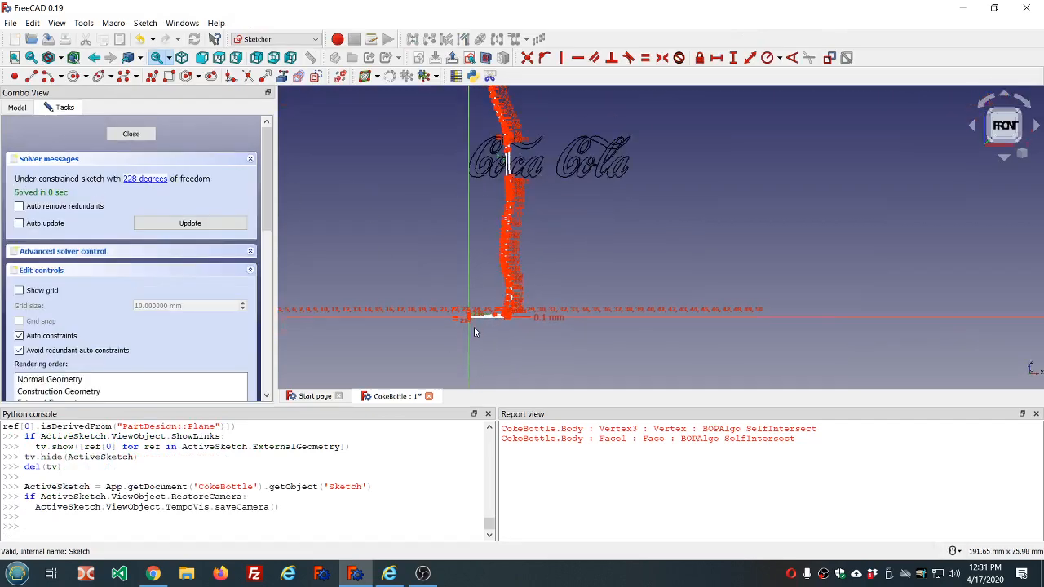
{"action": "scroll", "coordinate": [479, 310], "scroll_direction": "up", "scroll_amount": 8}
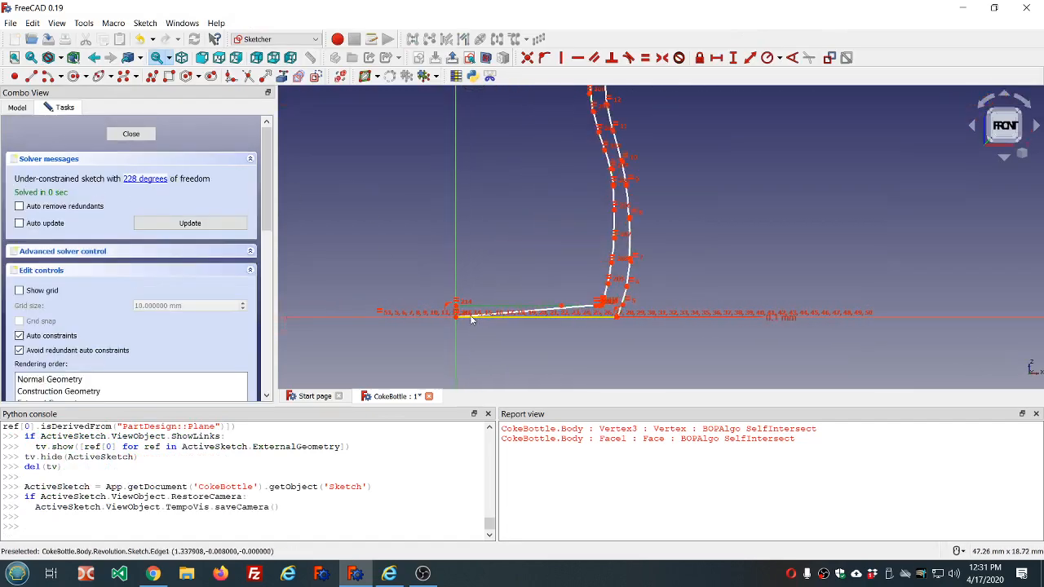
{"action": "scroll", "coordinate": [455, 322], "scroll_direction": "up", "scroll_amount": 6}
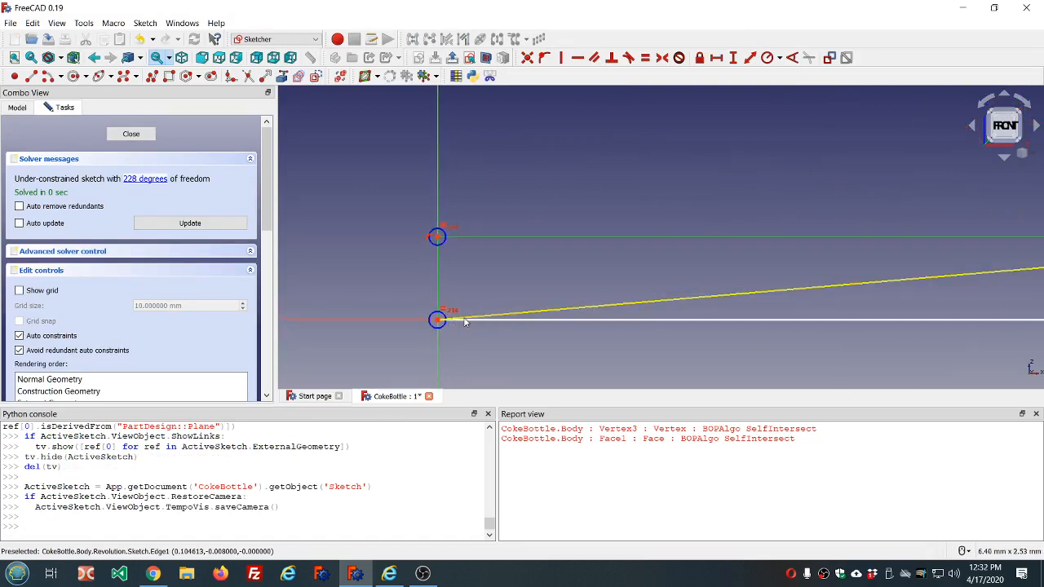
{"action": "scroll", "coordinate": [437, 322], "scroll_direction": "up", "scroll_amount": 4}
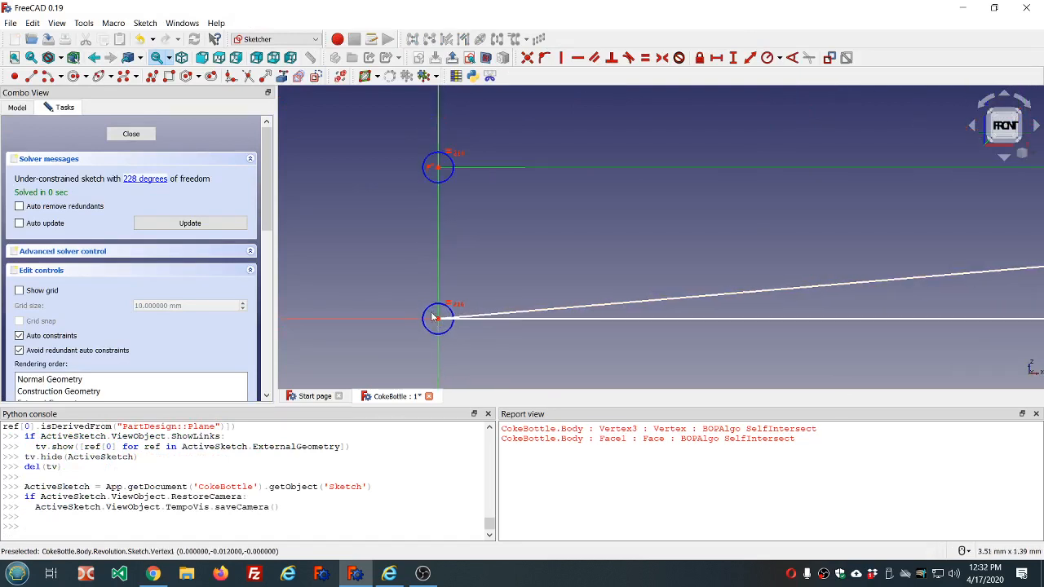
{"action": "scroll", "coordinate": [440, 314], "scroll_direction": "down", "scroll_amount": 5}
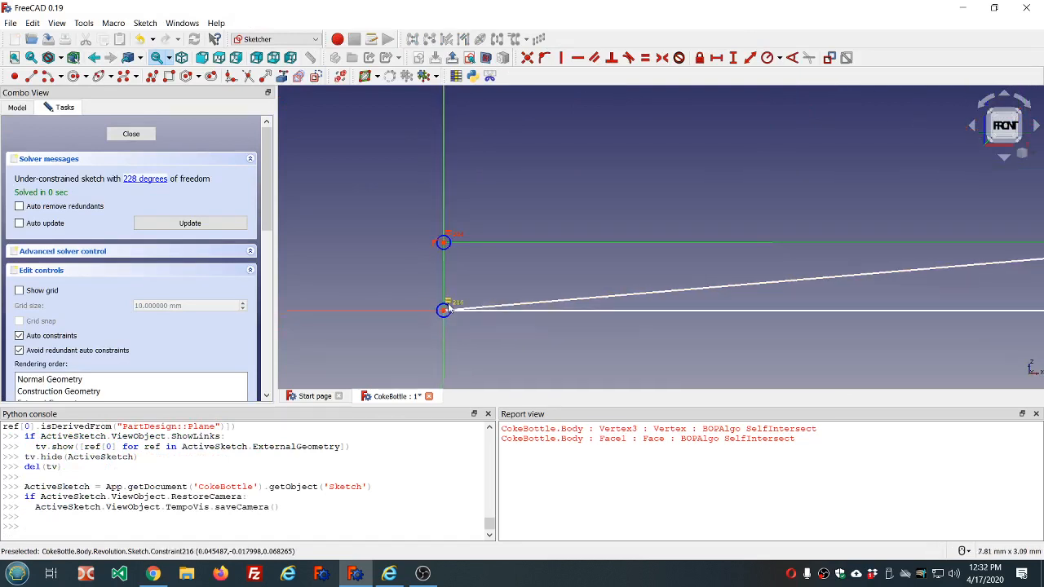
{"action": "scroll", "coordinate": [448, 306], "scroll_direction": "down", "scroll_amount": 2}
{"action": "scroll", "coordinate": [780, 279], "scroll_direction": "up", "scroll_amount": 3}
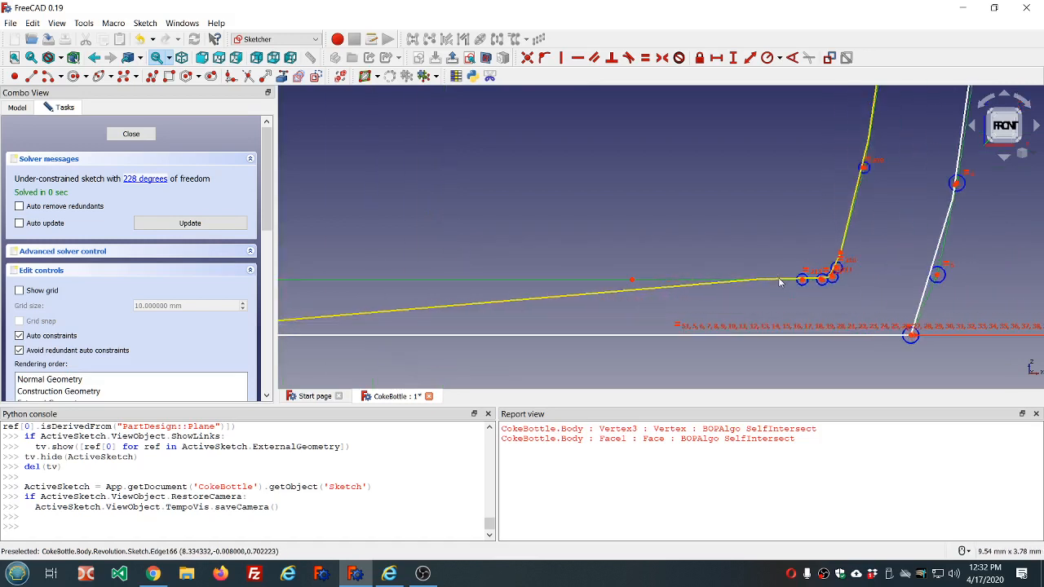
{"action": "mouse_move", "coordinate": [801, 285]}
{"action": "left_mouse_down"}
{"action": "mouse_move", "coordinate": [685, 318]}
{"action": "mouse_move", "coordinate": [278, 308]}
{"action": "mouse_move", "coordinate": [359, 292]}
{"action": "left_mouse_up"}
{"action": "scroll", "coordinate": [359, 292], "scroll_direction": "down", "scroll_amount": 2}
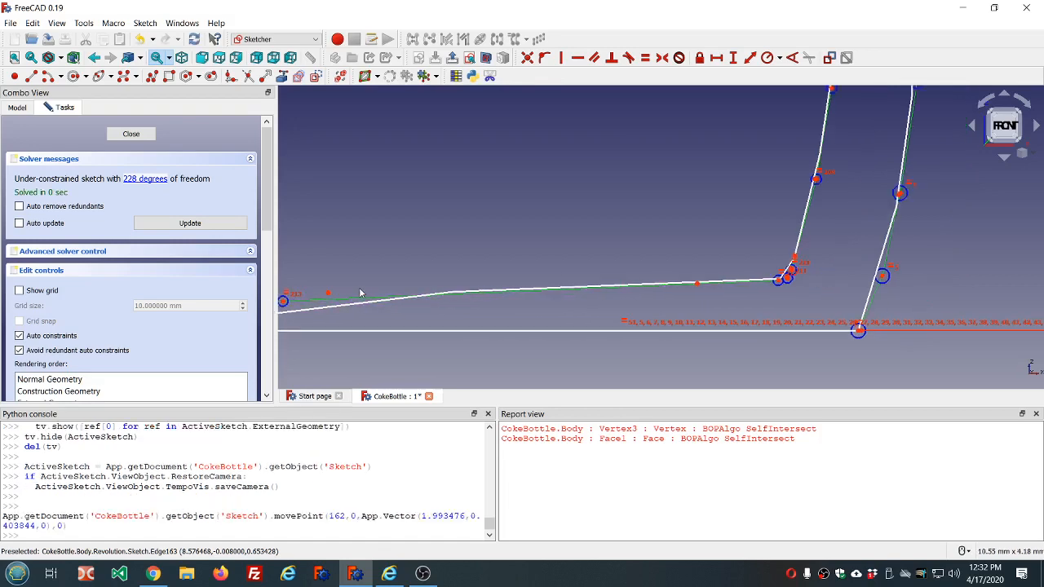
- Move the inner base curve's free control point across the vertical axis, to about (-2.16, 0.63)
{"action": "scroll", "coordinate": [359, 292], "scroll_direction": "down", "scroll_amount": 3}
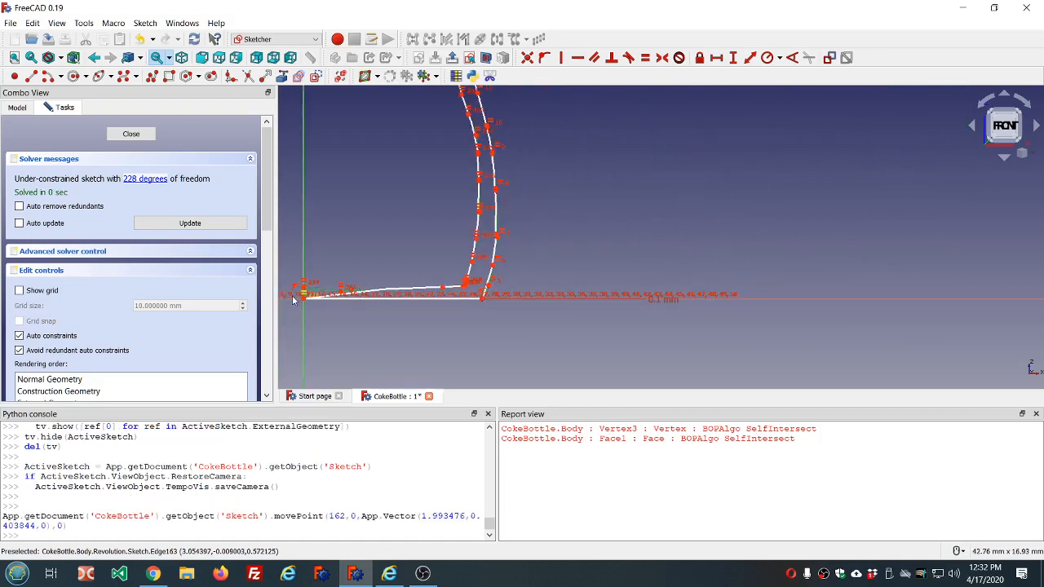
{"action": "scroll", "coordinate": [295, 297], "scroll_direction": "up", "scroll_amount": 2}
{"action": "scroll", "coordinate": [295, 297], "scroll_direction": "up", "scroll_amount": 3}
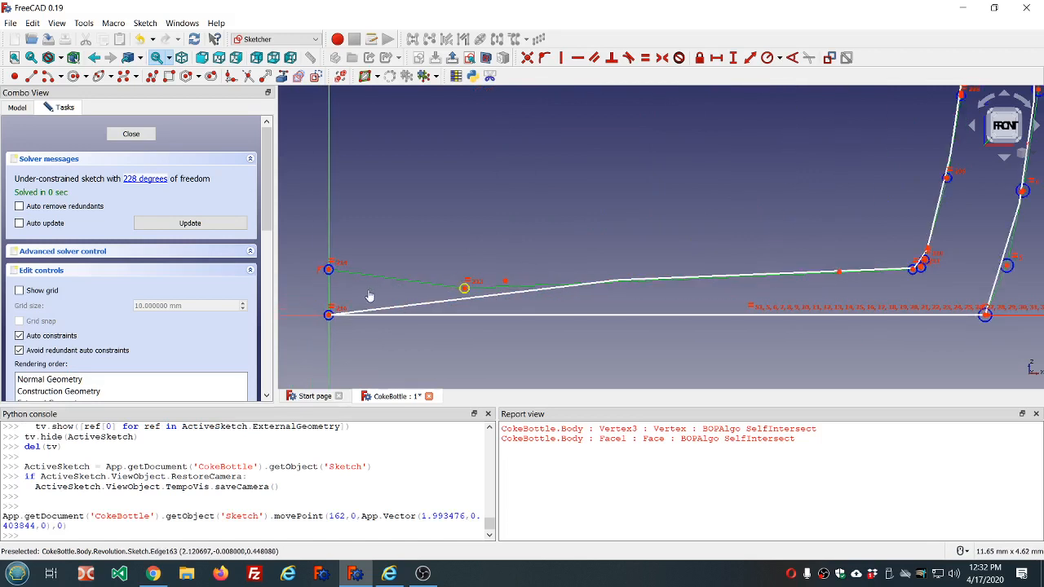
{"action": "mouse_move", "coordinate": [369, 297]}
{"action": "left_mouse_down"}
{"action": "mouse_move", "coordinate": [239, 246]}
{"action": "mouse_move", "coordinate": [187, 278]}
{"action": "left_mouse_up"}
- Move the same control point farther beyond the vertical axis and lower, to about (-5.89, -0.18)
{"action": "scroll", "coordinate": [434, 247], "scroll_direction": "down", "scroll_amount": 5}
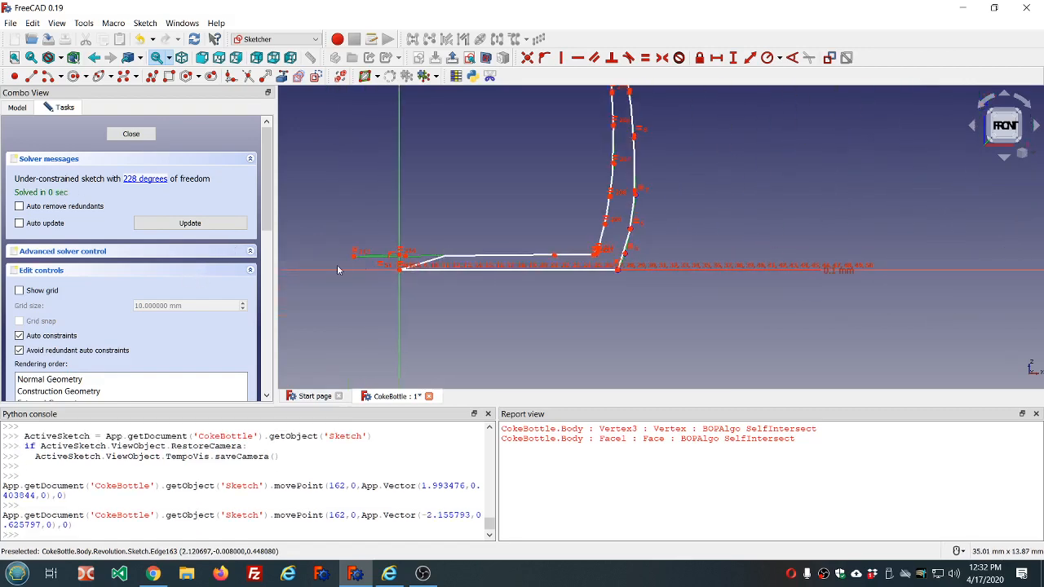
{"action": "scroll", "coordinate": [352, 261], "scroll_direction": "up", "scroll_amount": 4}
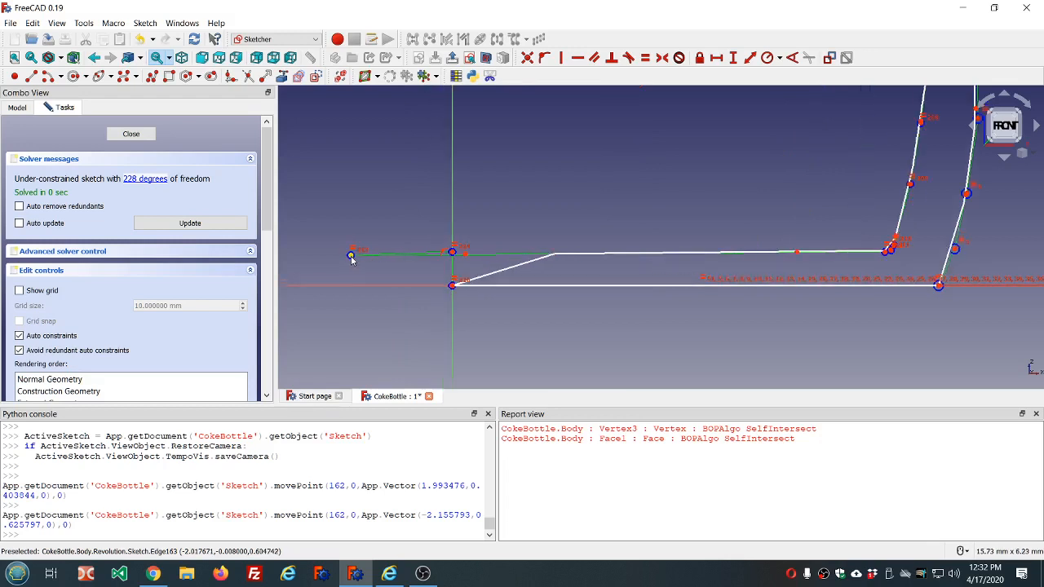
{"action": "left_click_drag", "start_coordinate": [351, 261], "coordinate": [166, 299]}
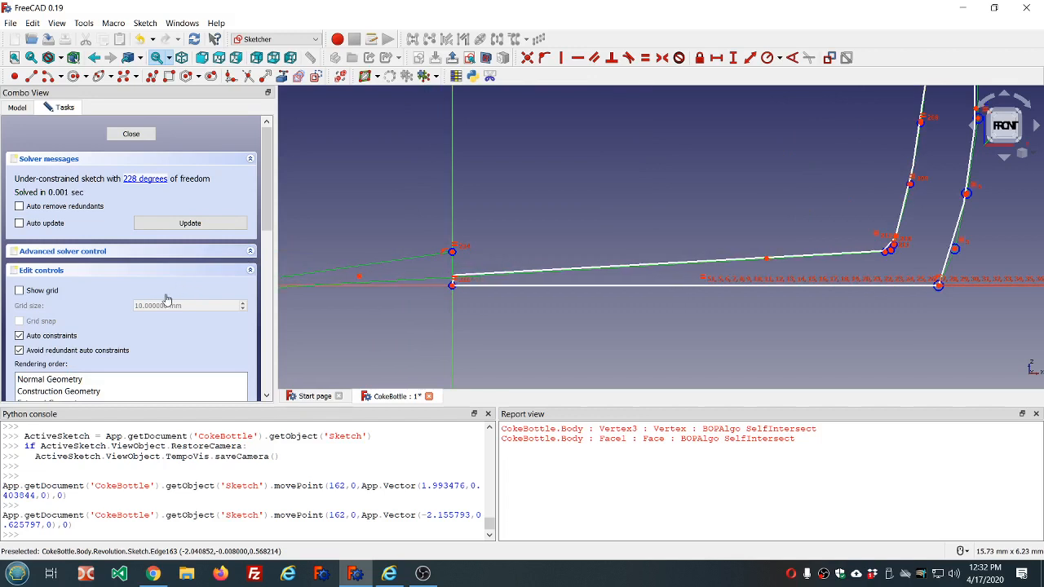
{"action": "left_click_drag", "start_coordinate": [166, 300], "coordinate": [359, 282]}
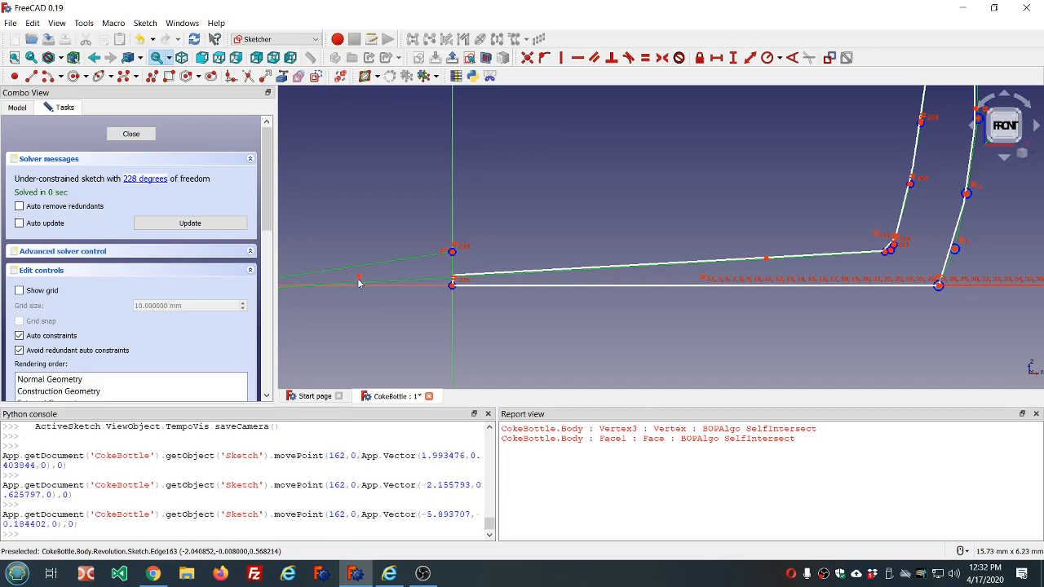
- Check the base curve where it meets the vertical axis, then raise its far control point to about (-5.94, 0.00)
{"action": "scroll", "coordinate": [444, 280], "scroll_direction": "up", "scroll_amount": 8}
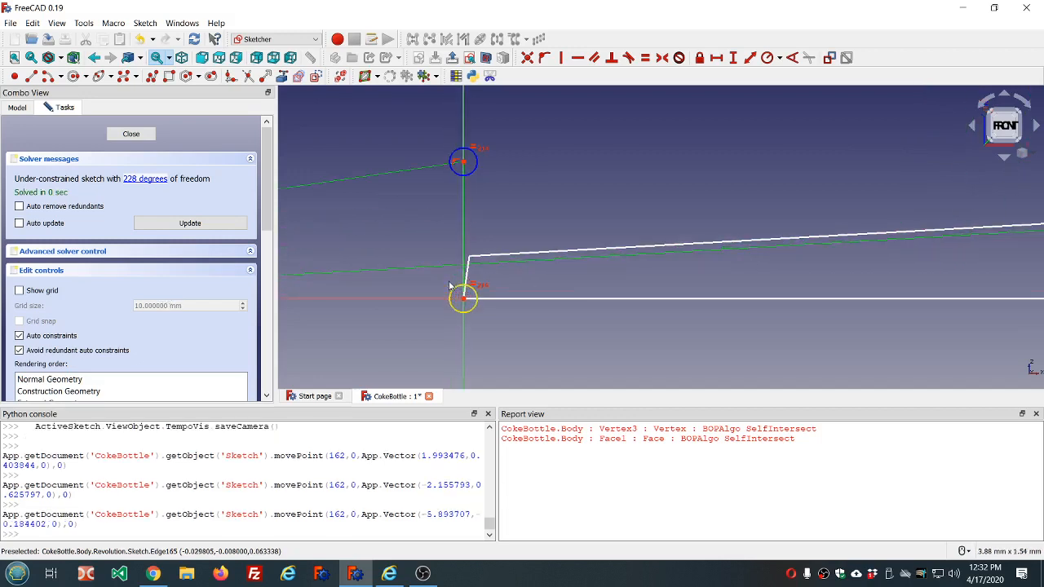
{"action": "scroll", "coordinate": [449, 286], "scroll_direction": "down", "scroll_amount": 4}
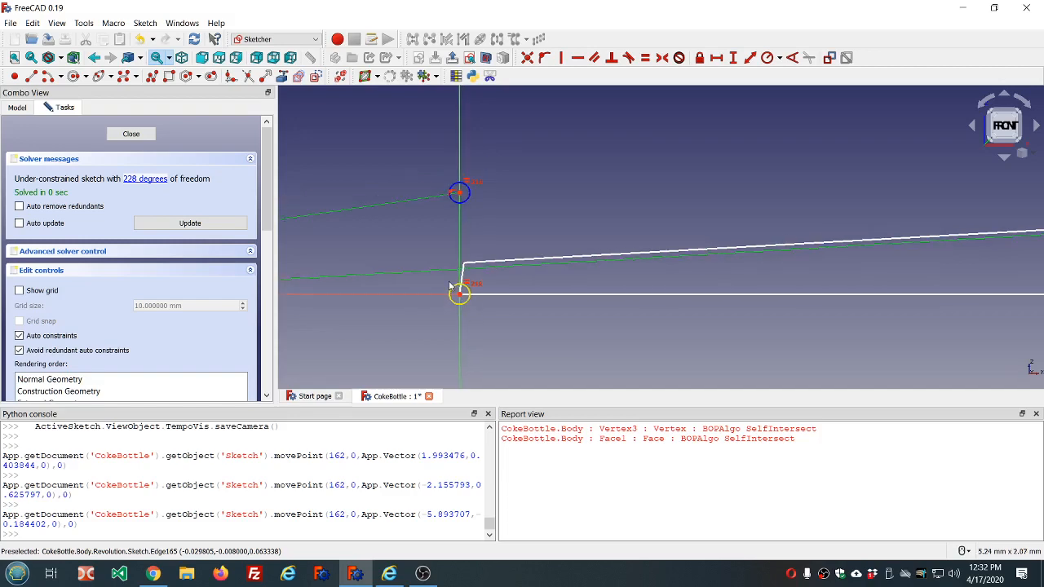
{"action": "scroll", "coordinate": [451, 284], "scroll_direction": "down", "scroll_amount": 4}
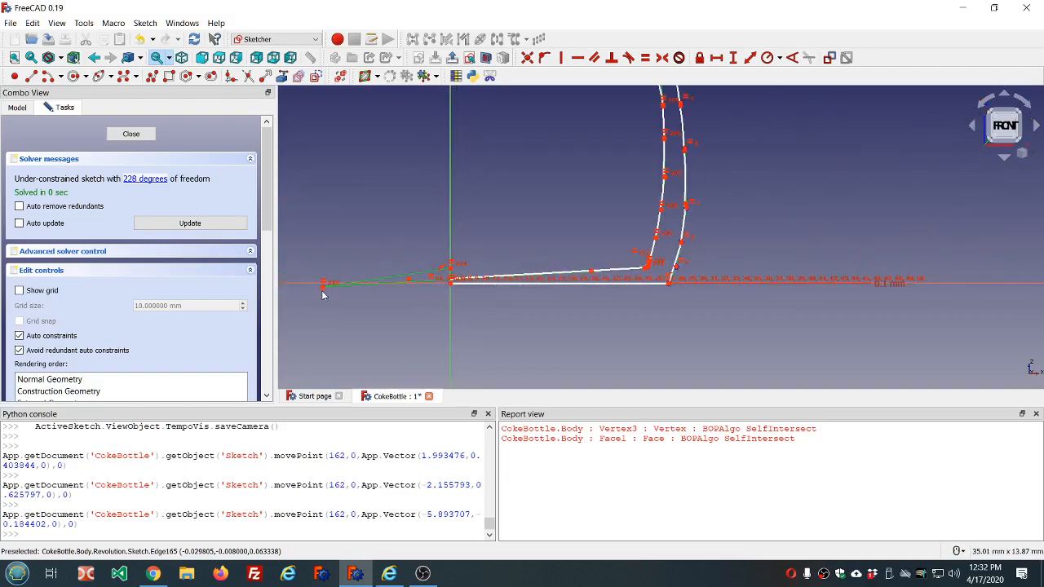
{"action": "left_click_drag", "start_coordinate": [323, 293], "coordinate": [322, 286]}
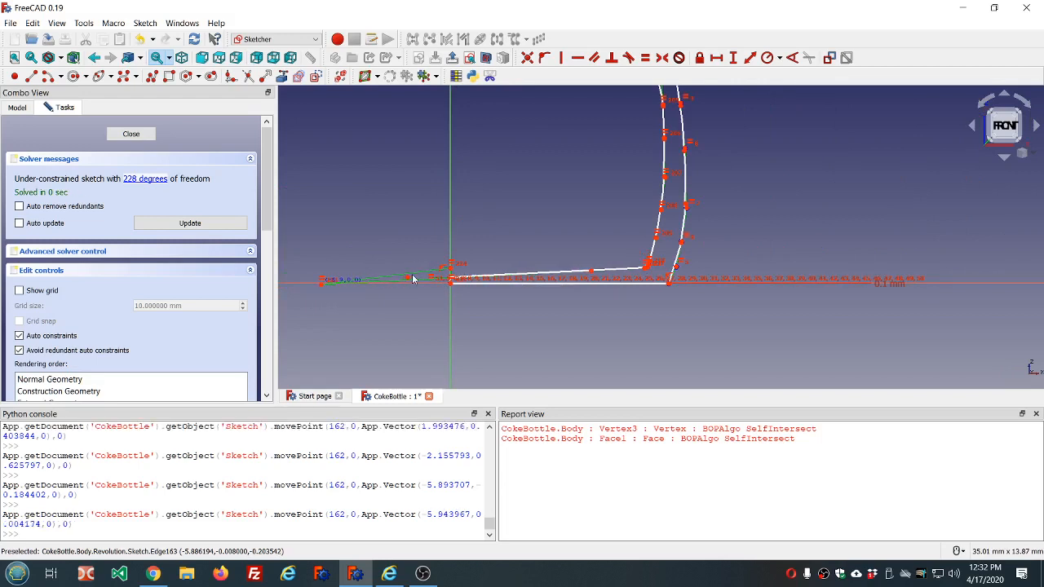
- Shift the base curve's far control point slightly to about 0.04 above the horizontal axis and finish editing the sketch
{"action": "scroll", "coordinate": [438, 280], "scroll_direction": "up", "scroll_amount": 1}
{"action": "scroll", "coordinate": [439, 281], "scroll_direction": "up", "scroll_amount": 5}
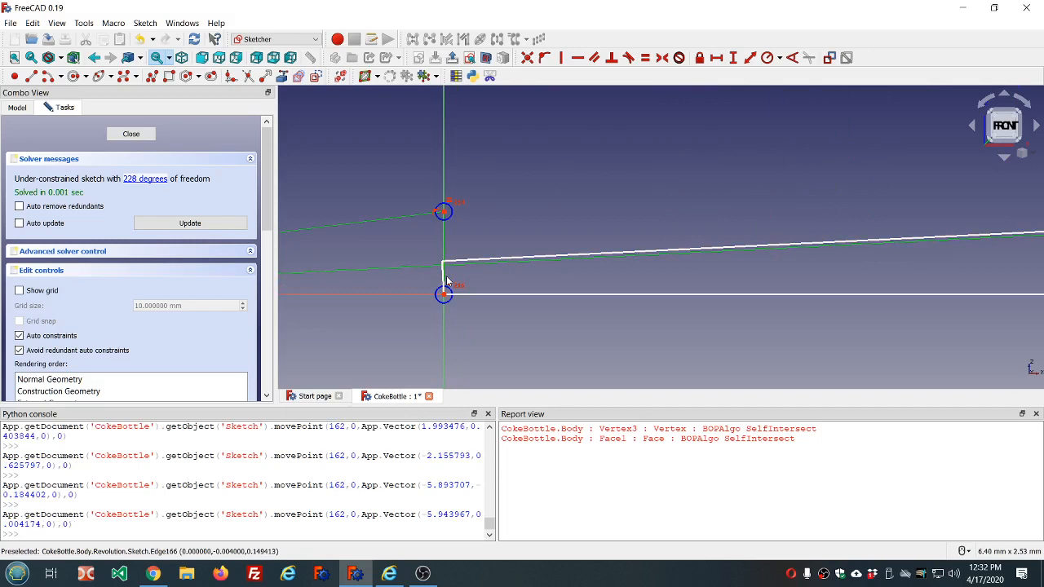
{"action": "scroll", "coordinate": [446, 281], "scroll_direction": "down", "scroll_amount": 6}
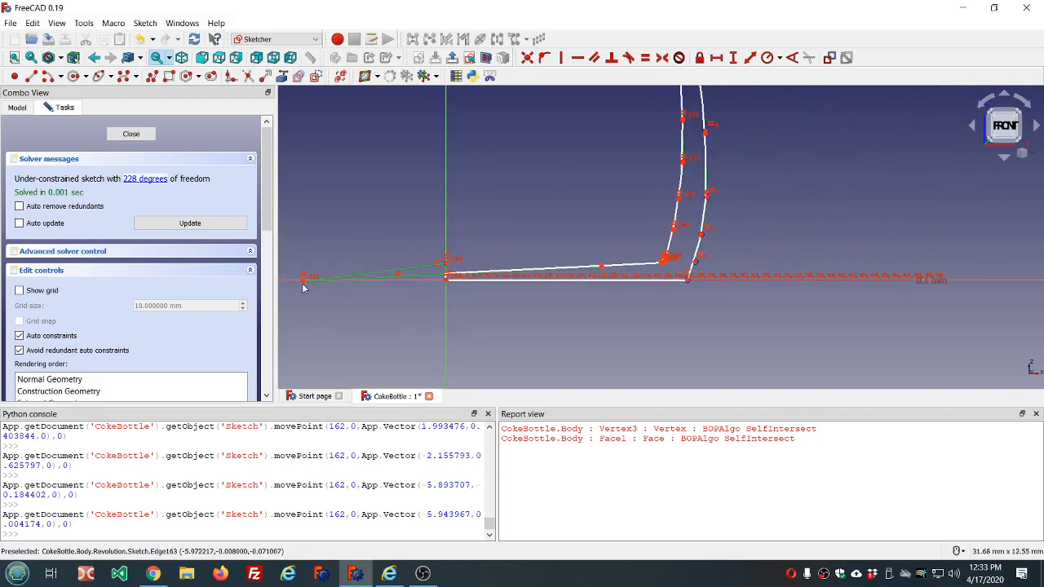
{"action": "left_click_drag", "start_coordinate": [302, 284], "coordinate": [304, 278]}
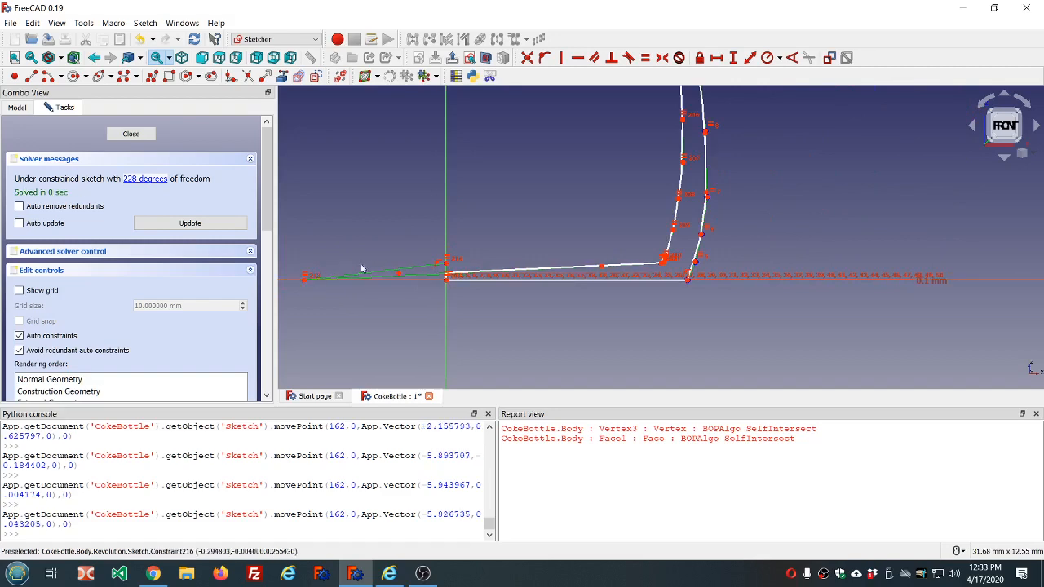
{"action": "left_click", "coordinate": [131, 134]}
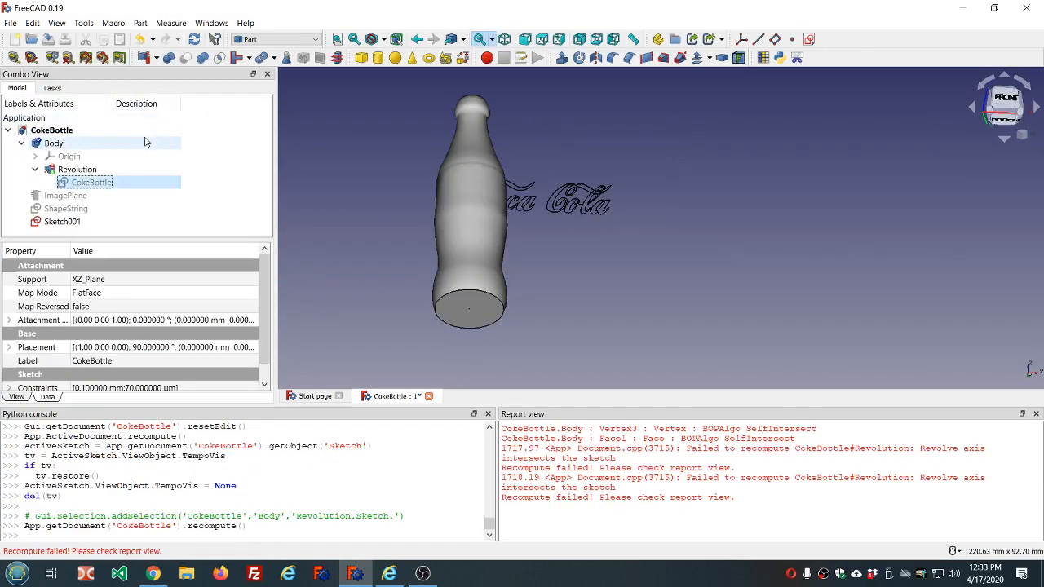
- Clear the report messages and recompute the document to check the Revolution again
{"action": "right_click", "coordinate": [742, 467]}
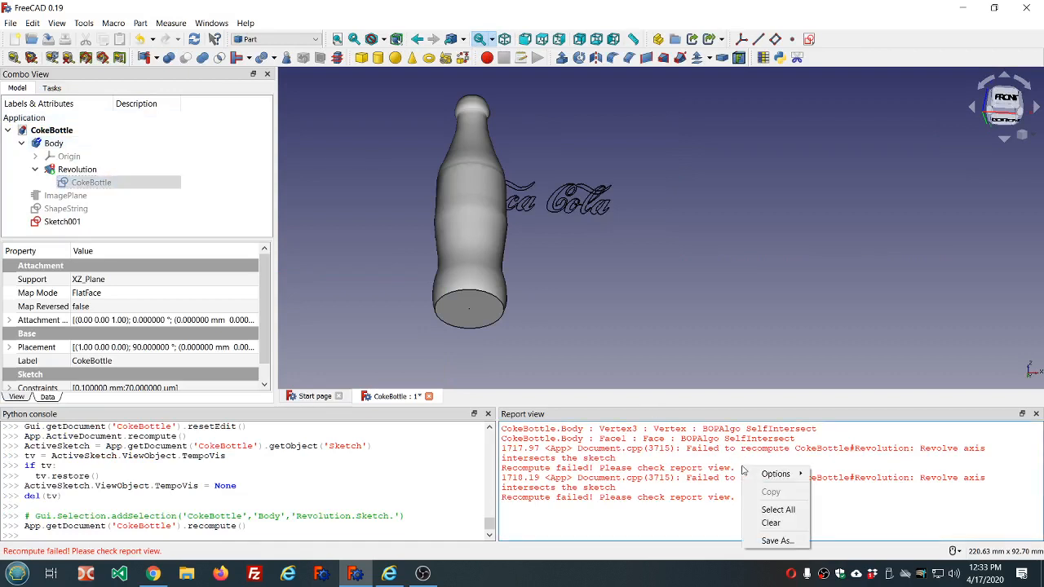
{"action": "left_click", "coordinate": [763, 524]}
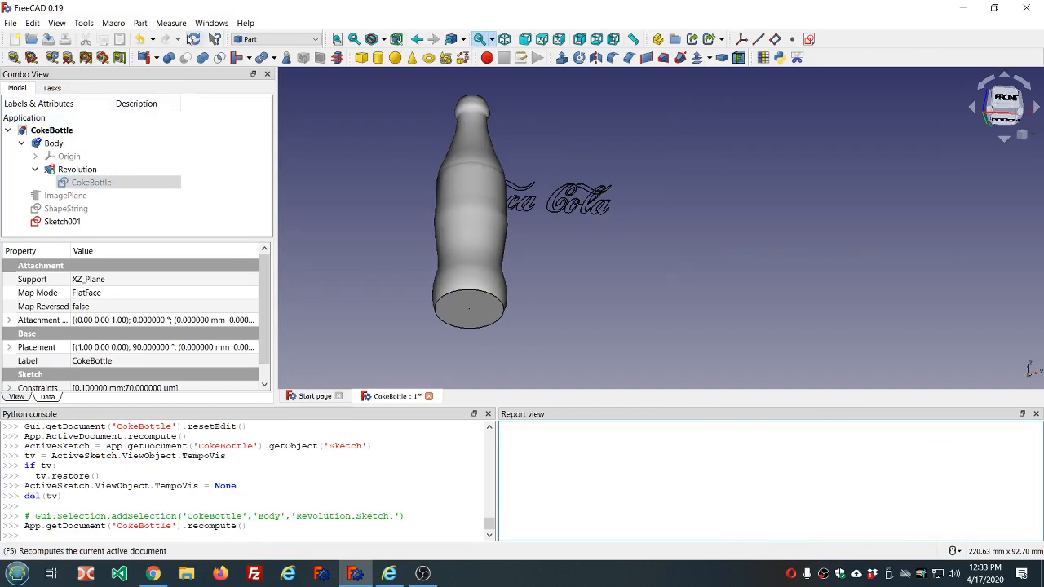
{"action": "left_click", "coordinate": [194, 39]}
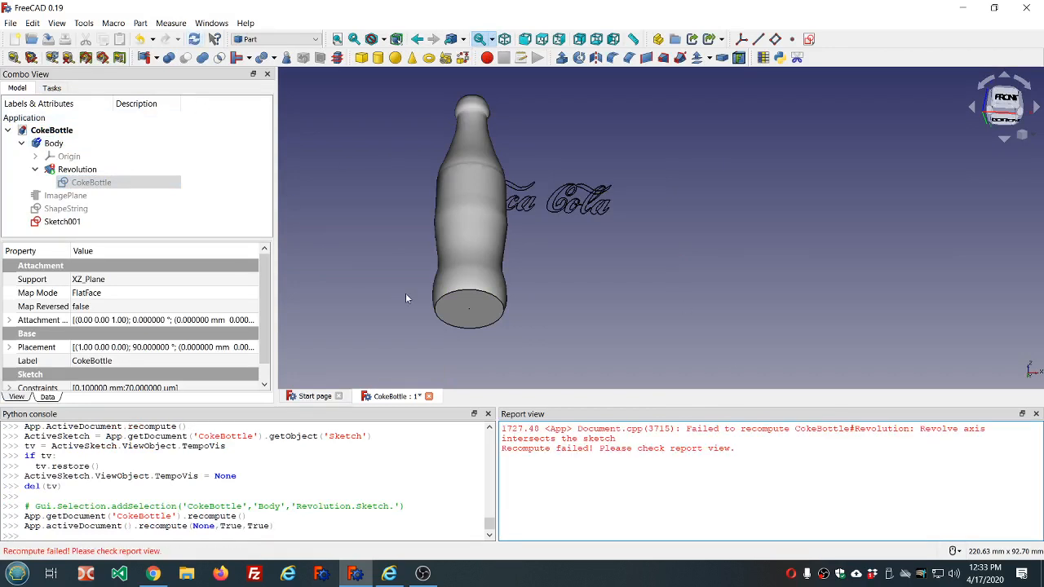
- Reopen the CokeBottle sketch and try to move the inner base curve's end near the origin to about (0.13, 0.05)
{"action": "left_click", "coordinate": [81, 183]}
{"action": "double_click", "coordinate": [81, 183]}
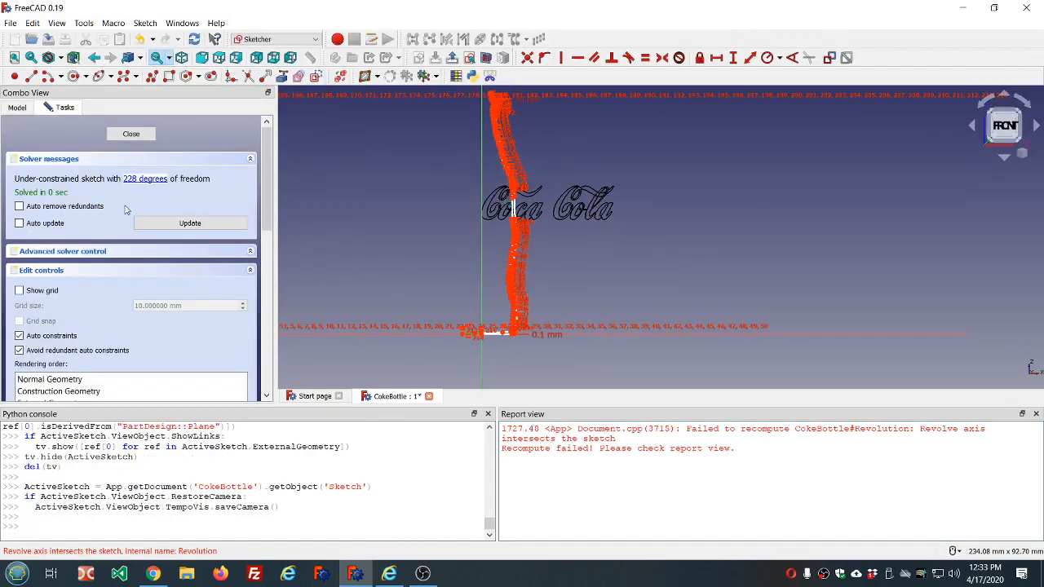
{"action": "scroll", "coordinate": [449, 331], "scroll_direction": "up", "scroll_amount": 8}
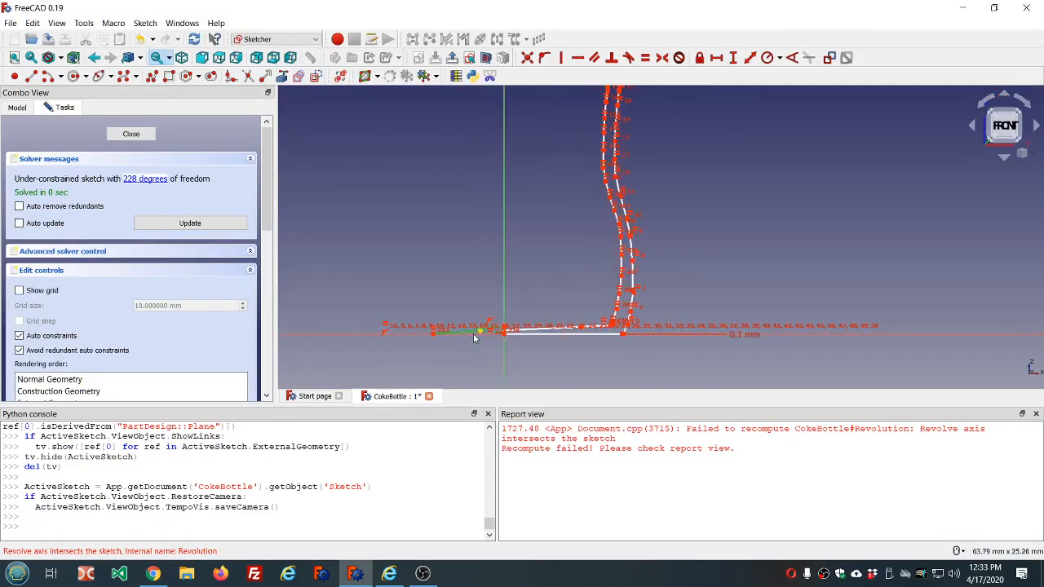
{"action": "scroll", "coordinate": [530, 336], "scroll_direction": "up", "scroll_amount": 4}
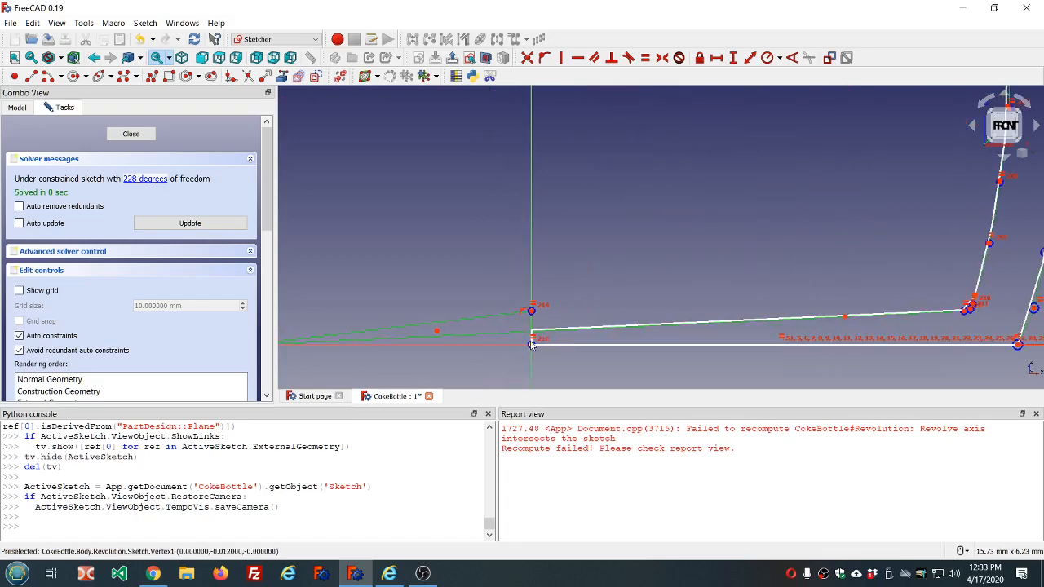
{"action": "scroll", "coordinate": [519, 331], "scroll_direction": "up", "scroll_amount": 5}
{"action": "scroll", "coordinate": [539, 323], "scroll_direction": "up", "scroll_amount": 2}
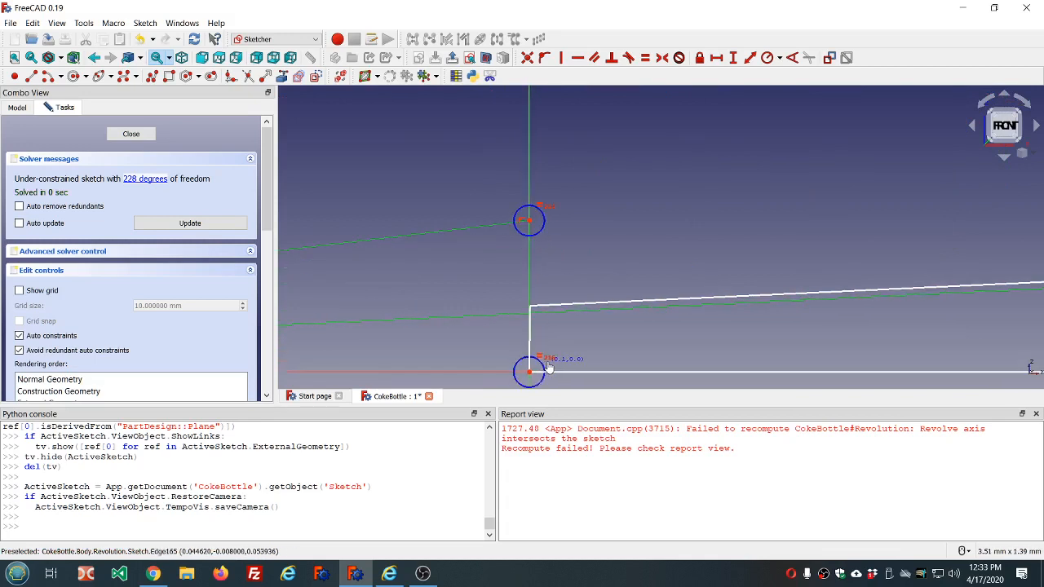
{"action": "left_click_drag", "start_coordinate": [548, 368], "coordinate": [531, 367]}
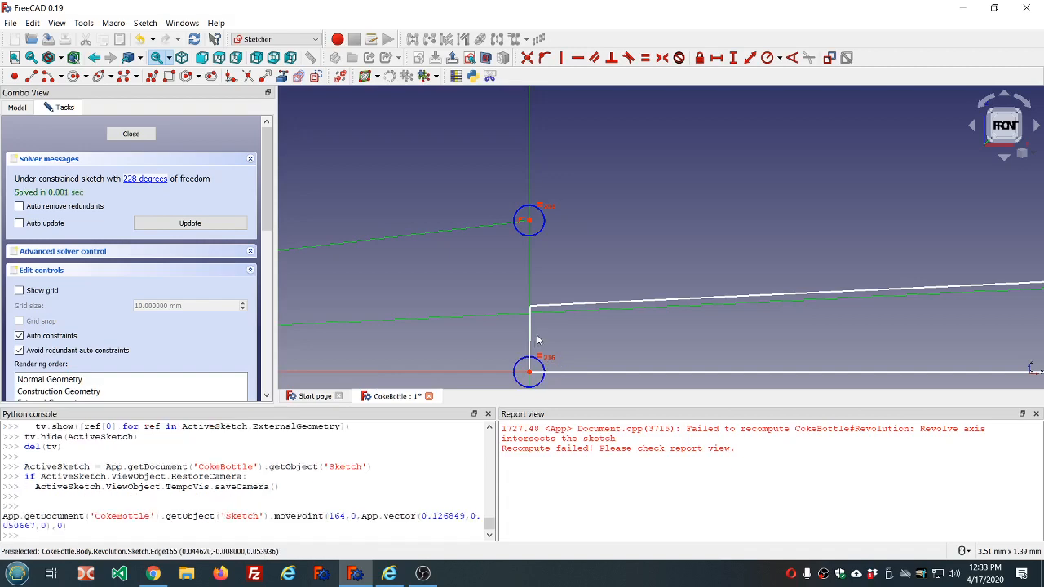
- Move the base curve's far control point to about (-5.39, 0.13) and finish editing the sketch
{"action": "scroll", "coordinate": [476, 298], "scroll_direction": "down", "scroll_amount": 6}
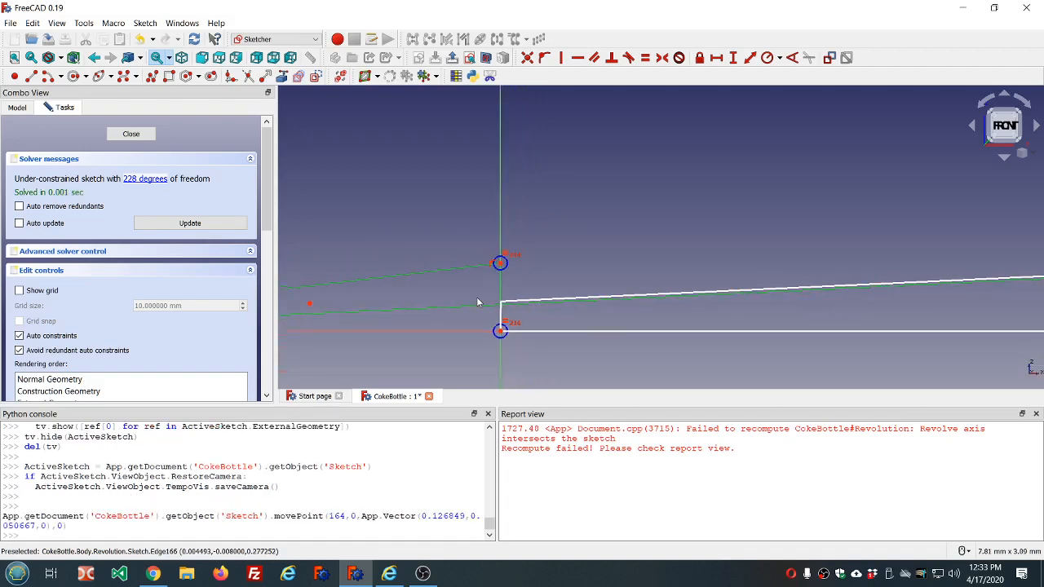
{"action": "scroll", "coordinate": [478, 302], "scroll_direction": "down", "scroll_amount": 5}
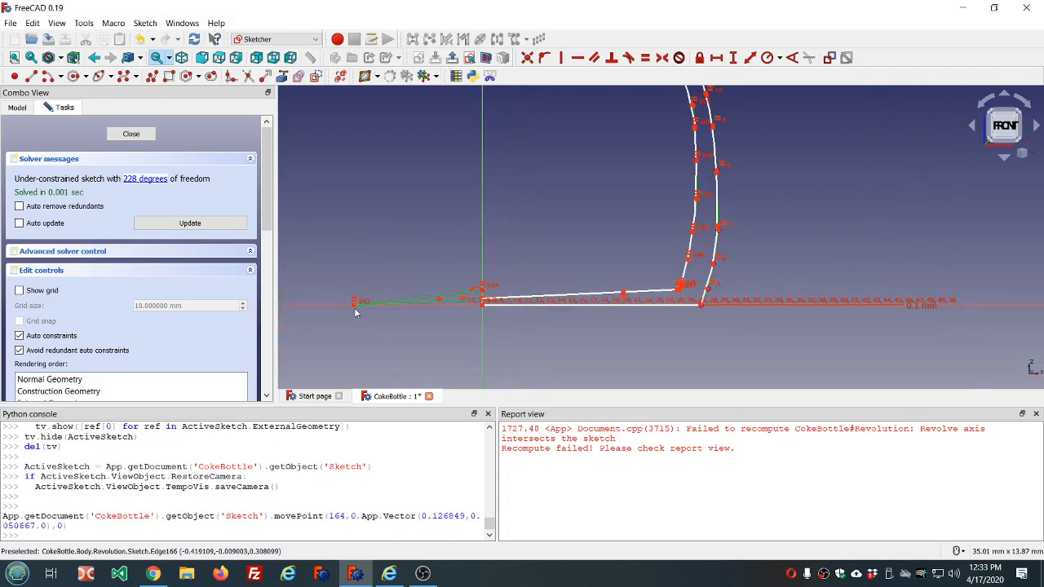
{"action": "left_click_drag", "start_coordinate": [355, 312], "coordinate": [364, 301]}
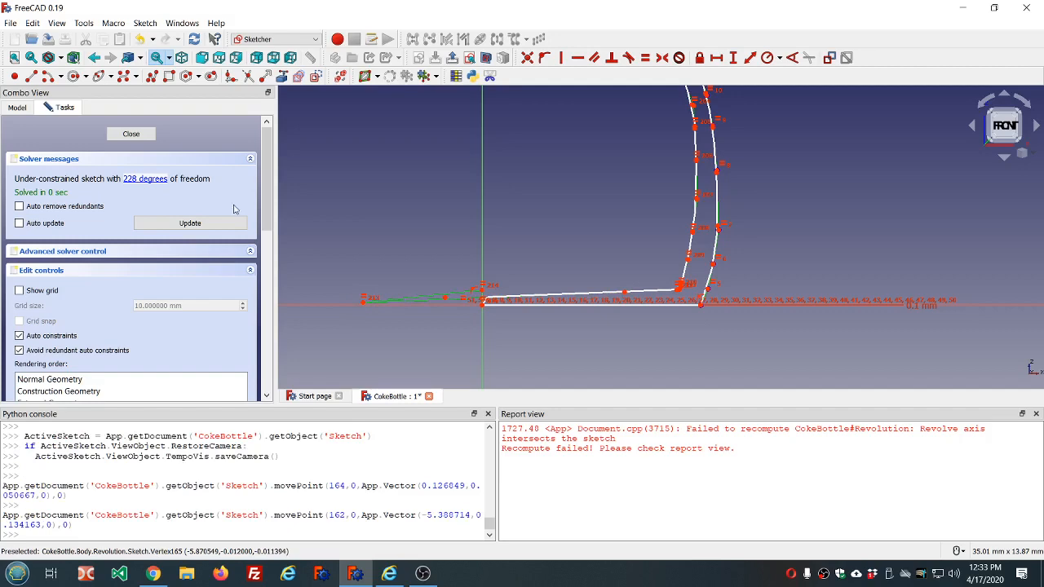
{"action": "left_click", "coordinate": [131, 134]}
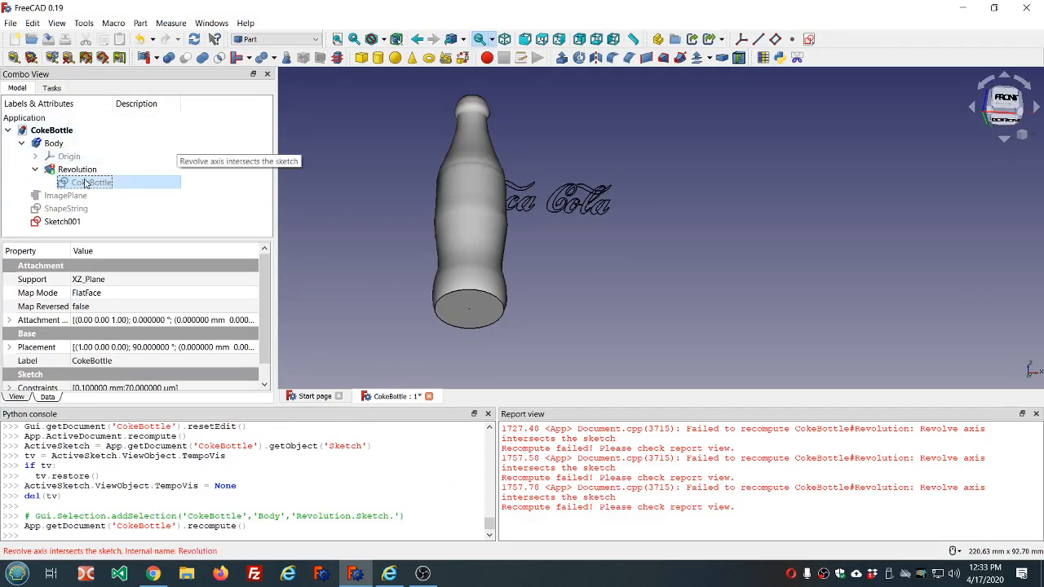
- Undo all the recent control-point moves in the CokeBottle sketch, taking the inner base curve back to its original shape
{"action": "left_click", "coordinate": [142, 40]}
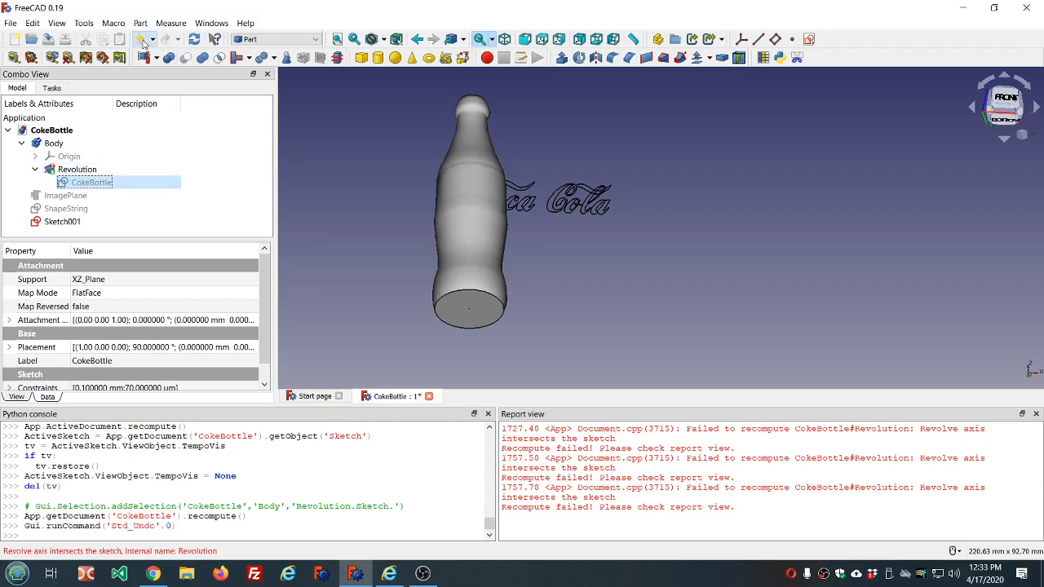
{"action": "left_click", "coordinate": [141, 41]}
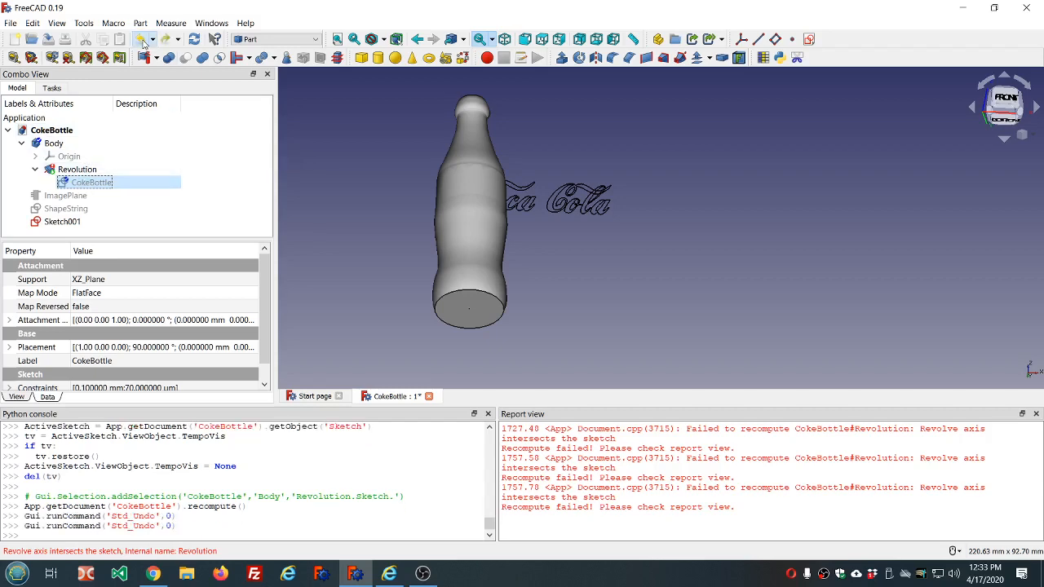
{"action": "double_click", "coordinate": [85, 184]}
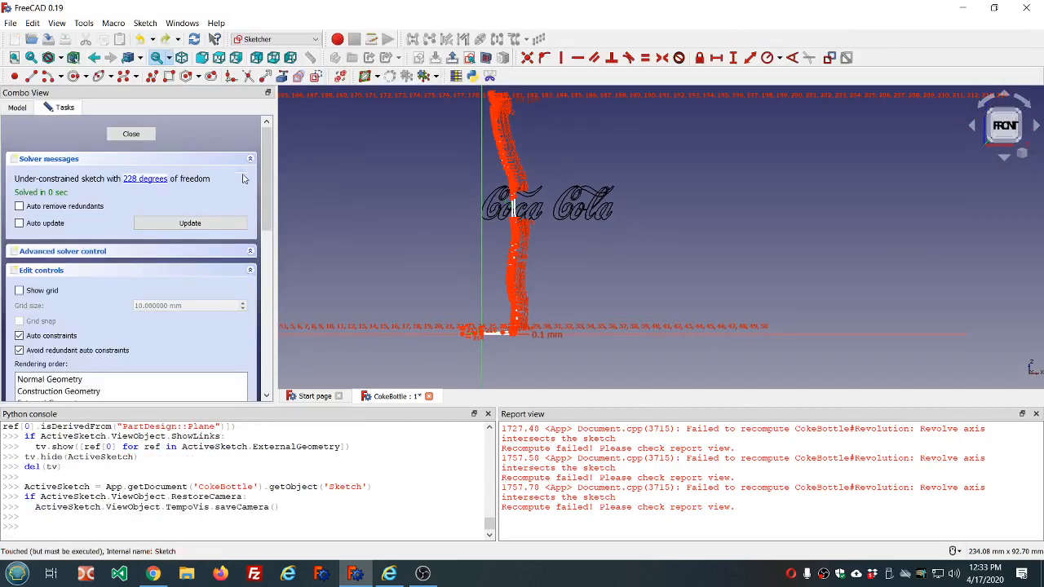
{"action": "scroll", "coordinate": [433, 326], "scroll_direction": "up", "scroll_amount": 5}
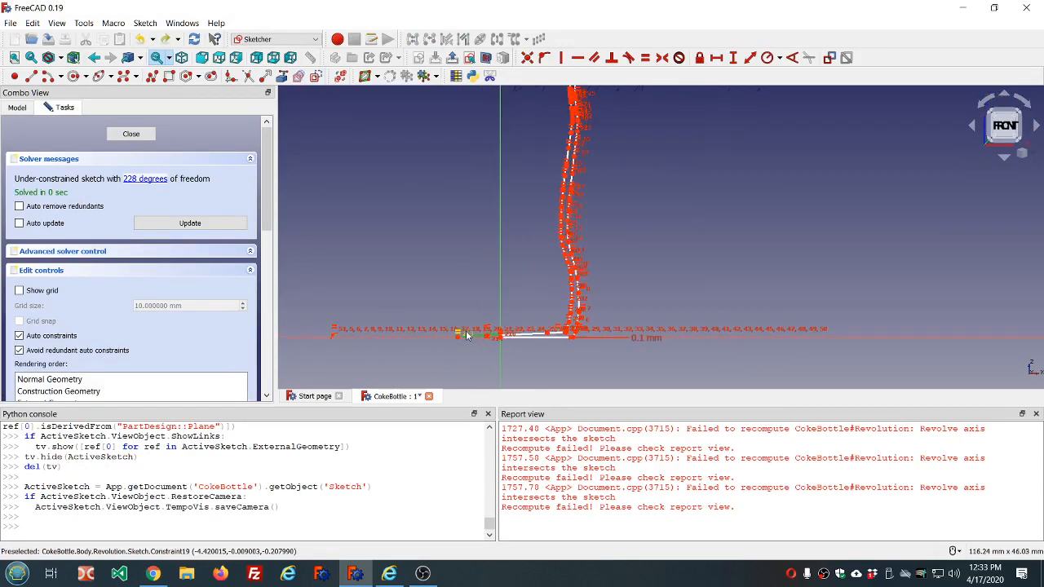
{"action": "left_click", "coordinate": [142, 44]}
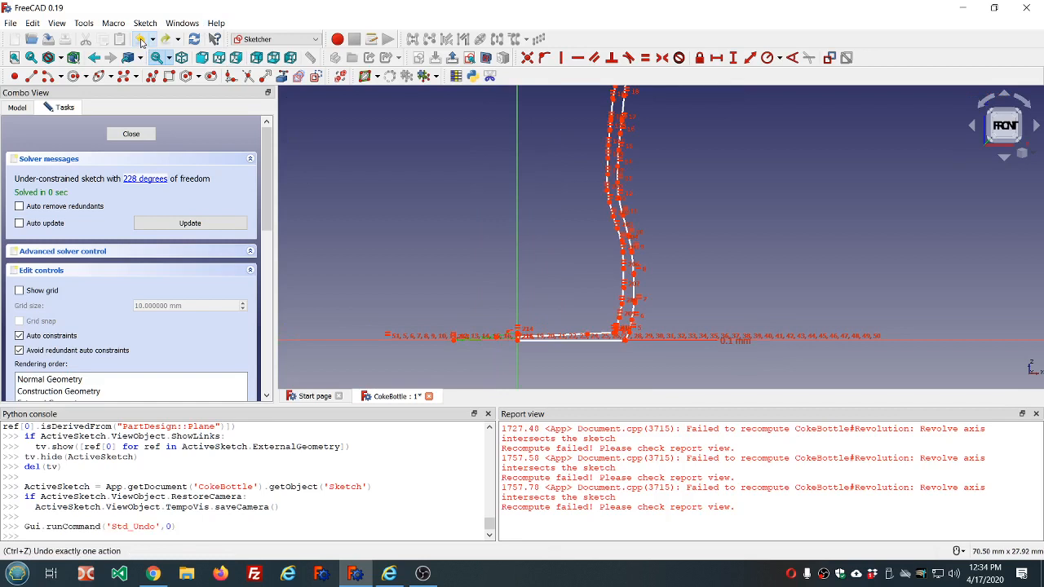
{"action": "left_click", "coordinate": [142, 44]}
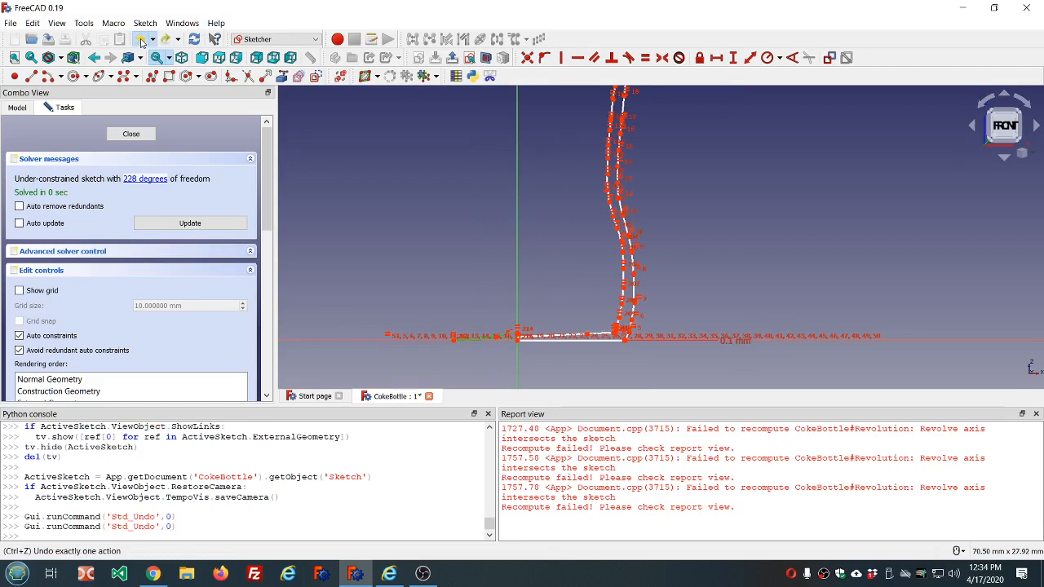
{"action": "left_click", "coordinate": [142, 43]}
{"action": "left_click", "coordinate": [142, 42]}
{"action": "left_click", "coordinate": [142, 42]}
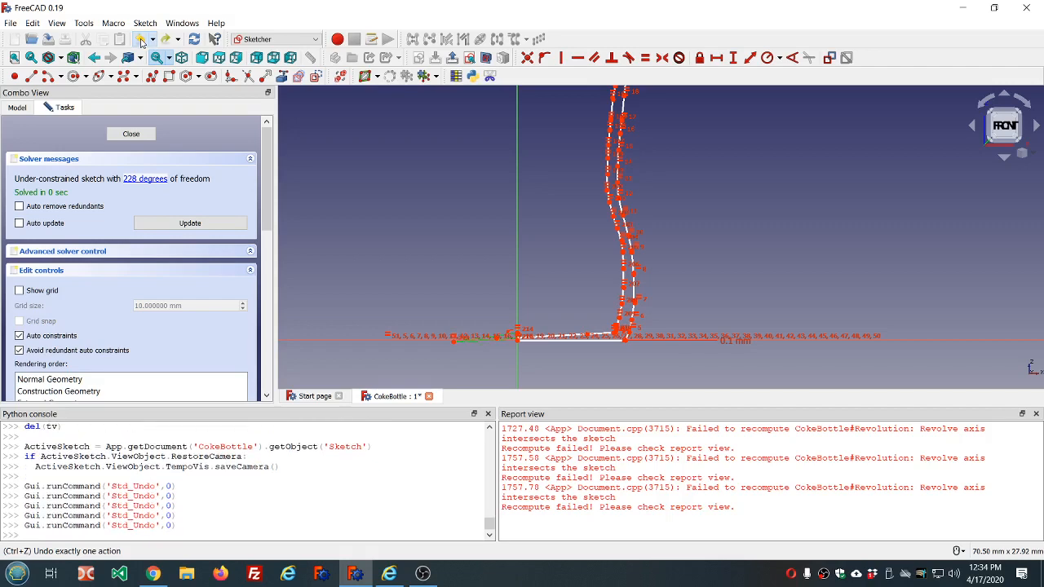
{"action": "left_click", "coordinate": [142, 42]}
{"action": "left_click", "coordinate": [141, 42]}
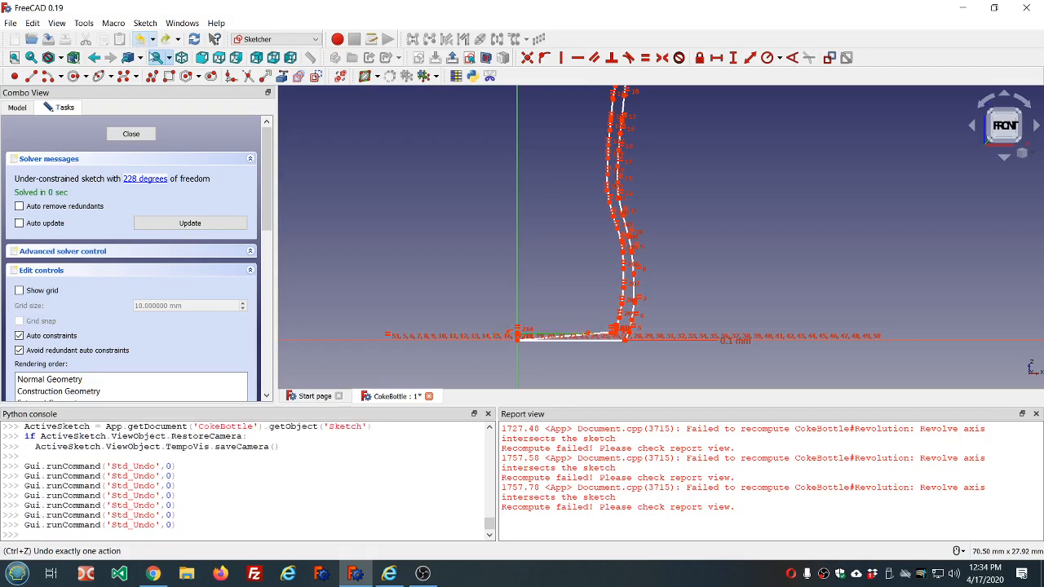
{"action": "left_click", "coordinate": [142, 42]}
{"action": "scroll", "coordinate": [525, 329], "scroll_direction": "up", "scroll_amount": 8}
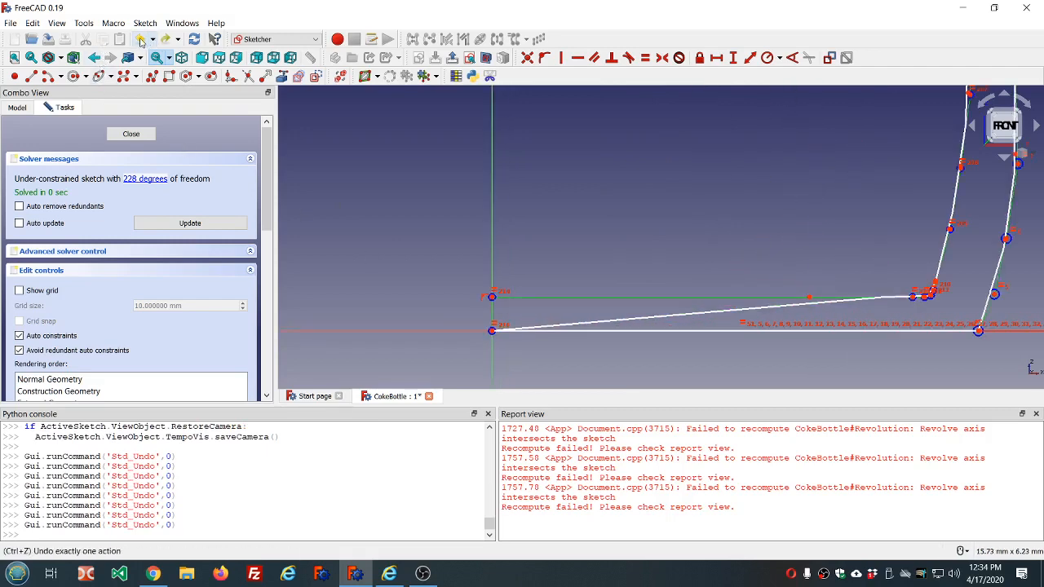
- Delete the constraint holding the inner base curve's control point on the vertical axis and move that point to about (1.97, 0.96)
{"action": "left_click", "coordinate": [142, 42]}
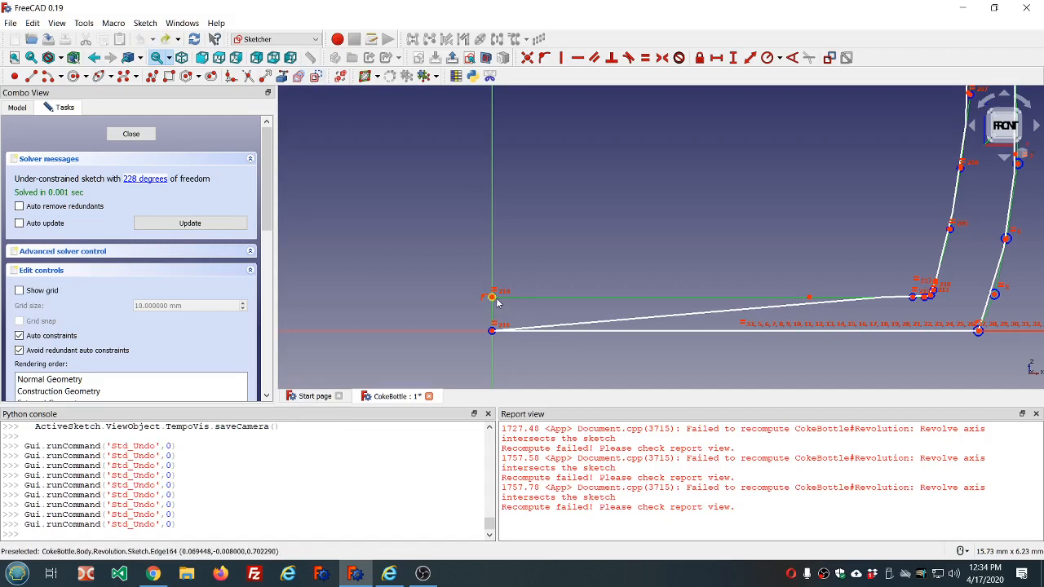
{"action": "left_click_drag", "start_coordinate": [492, 298], "coordinate": [581, 302]}
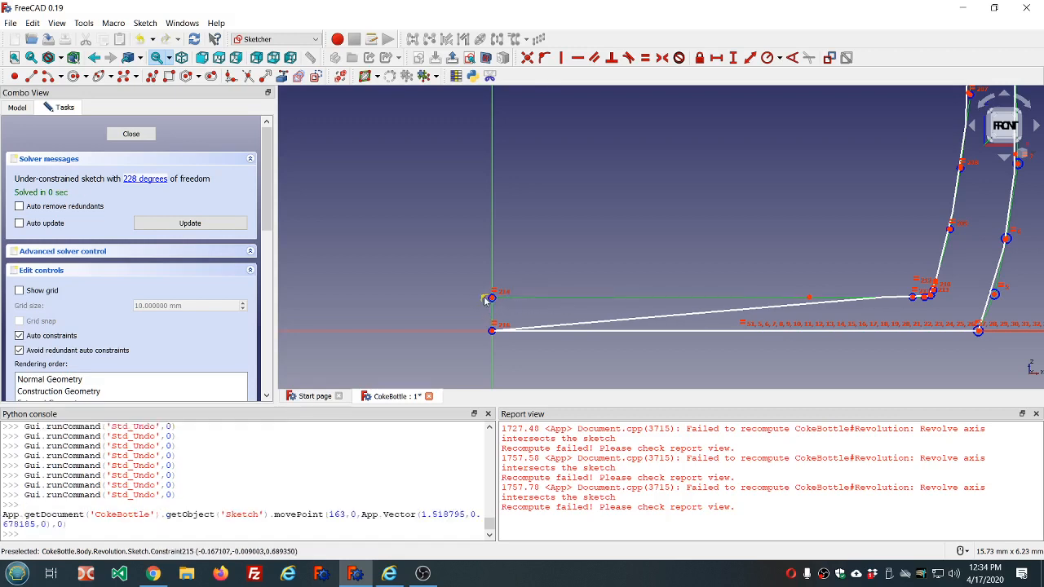
{"action": "left_click", "coordinate": [485, 298]}
{"action": "key", "text": "Delete"}
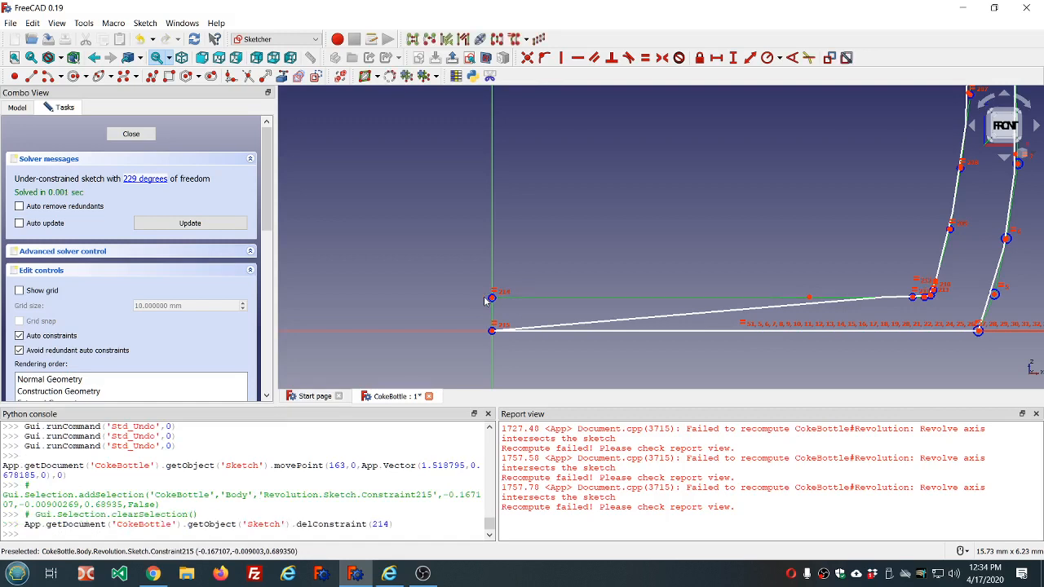
{"action": "left_click_drag", "start_coordinate": [492, 303], "coordinate": [589, 290]}
- Delete the coincidence at the origin and separate the two curve ends, moving the inner base curve's end up the axis to about (0, 0.39)
{"action": "left_click", "coordinate": [492, 331]}
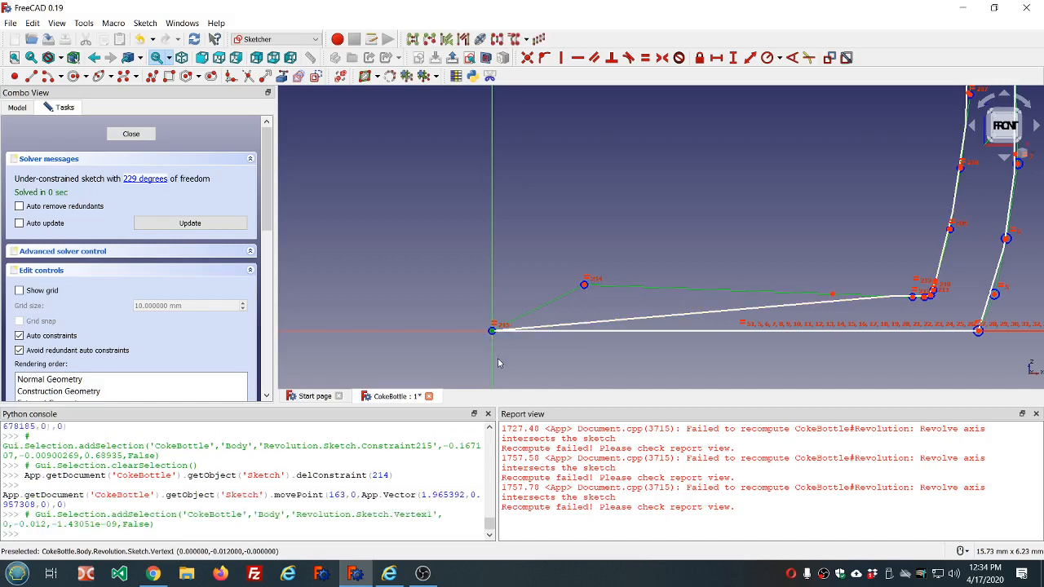
{"action": "key", "text": "Delete"}
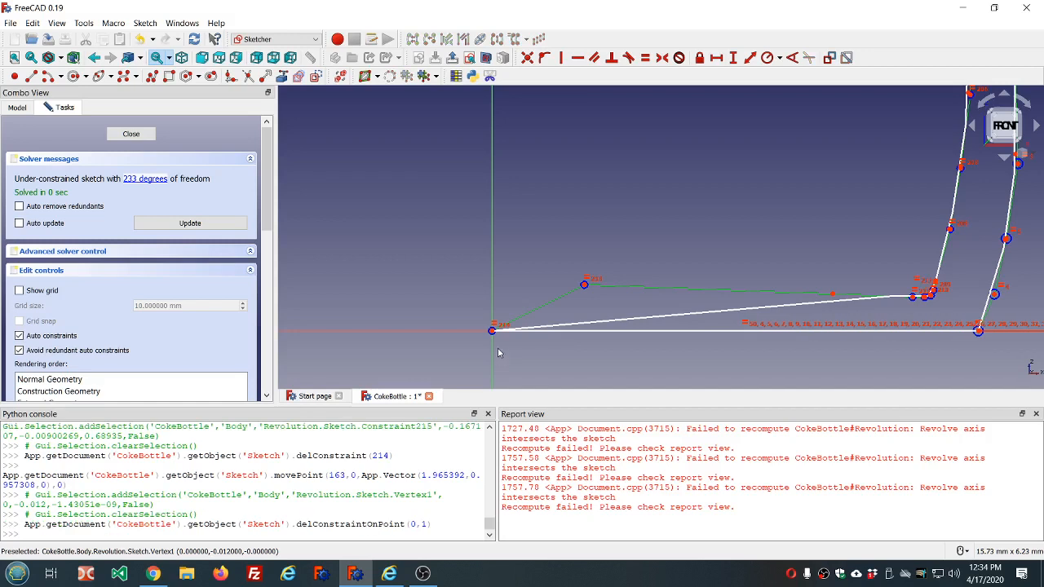
{"action": "left_click_drag", "start_coordinate": [492, 330], "coordinate": [491, 311]}
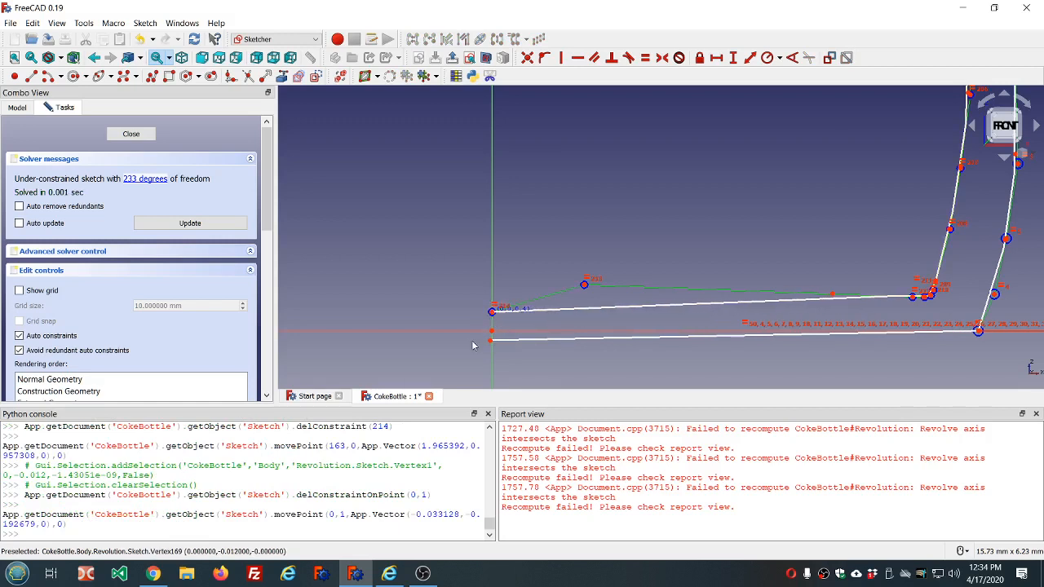
- Constrain the bottom base line's loose end coincident with the sketch origin
{"action": "left_click", "coordinate": [492, 332]}
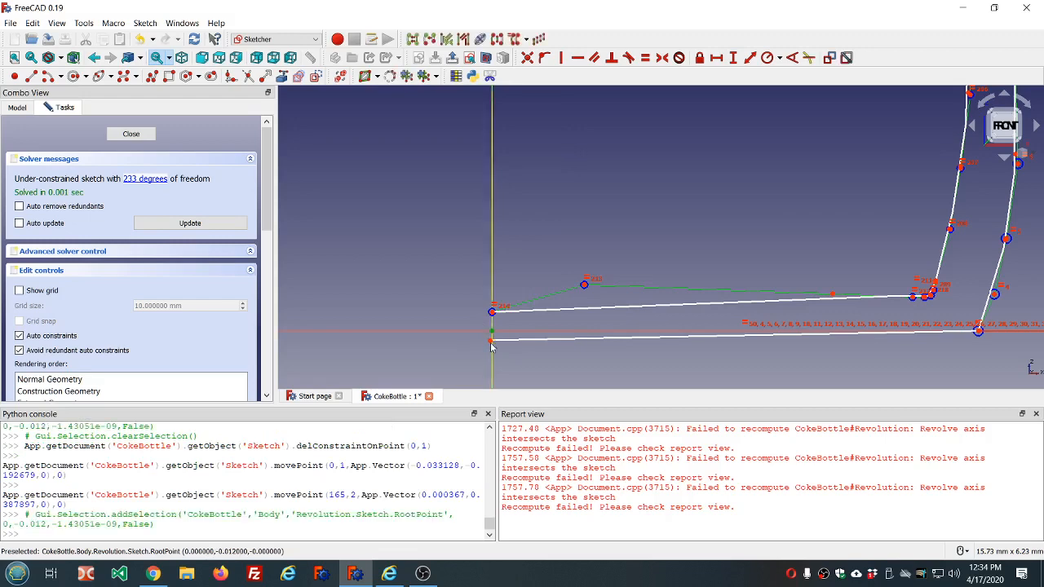
{"action": "left_click", "coordinate": [491, 344]}
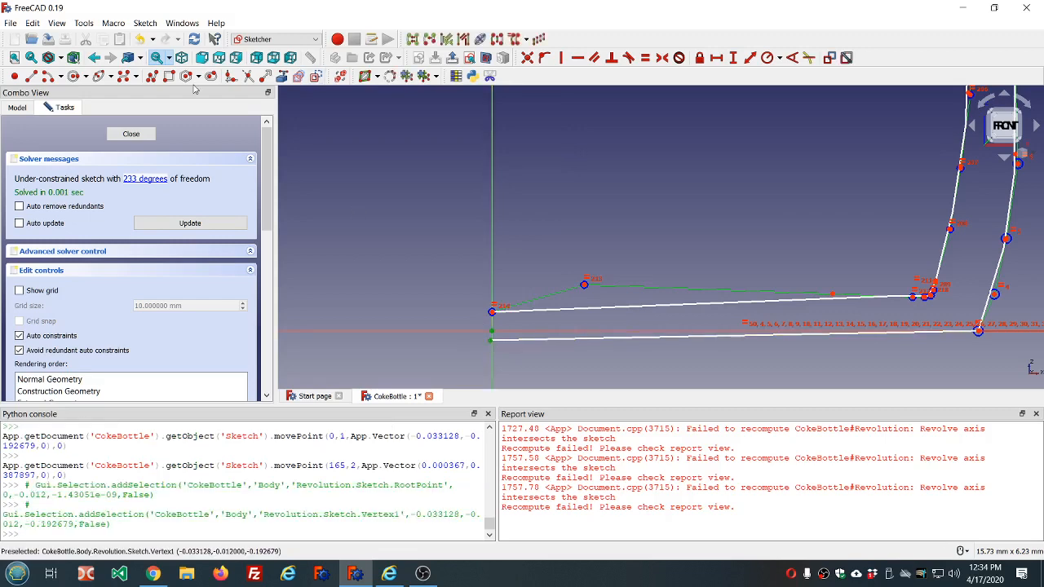
{"action": "left_click", "coordinate": [528, 58]}
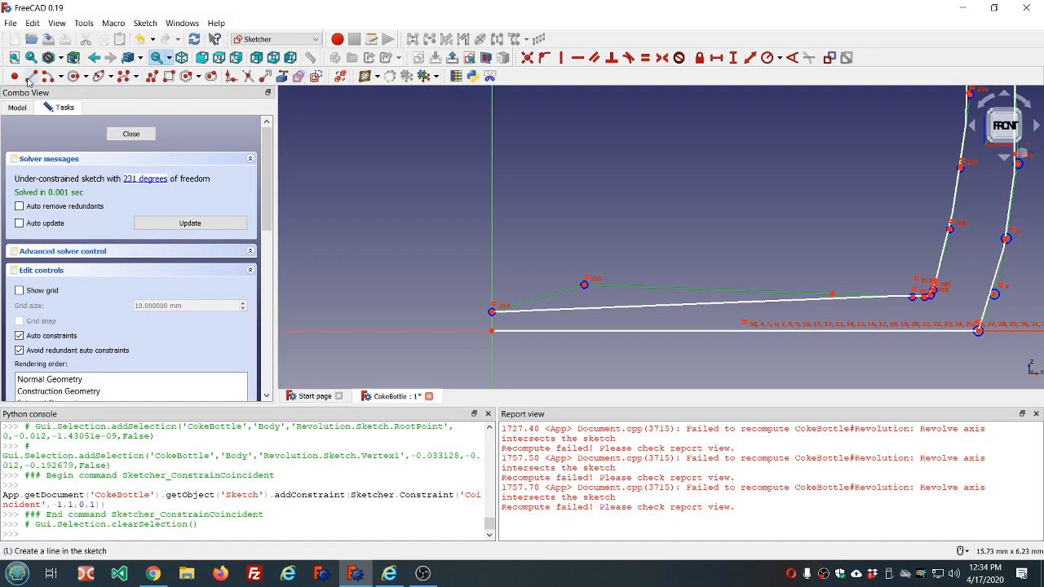
- Close the profile with a vertical line from the origin to the inner base curve's end and finish editing the sketch
{"action": "key", "text": "l"}
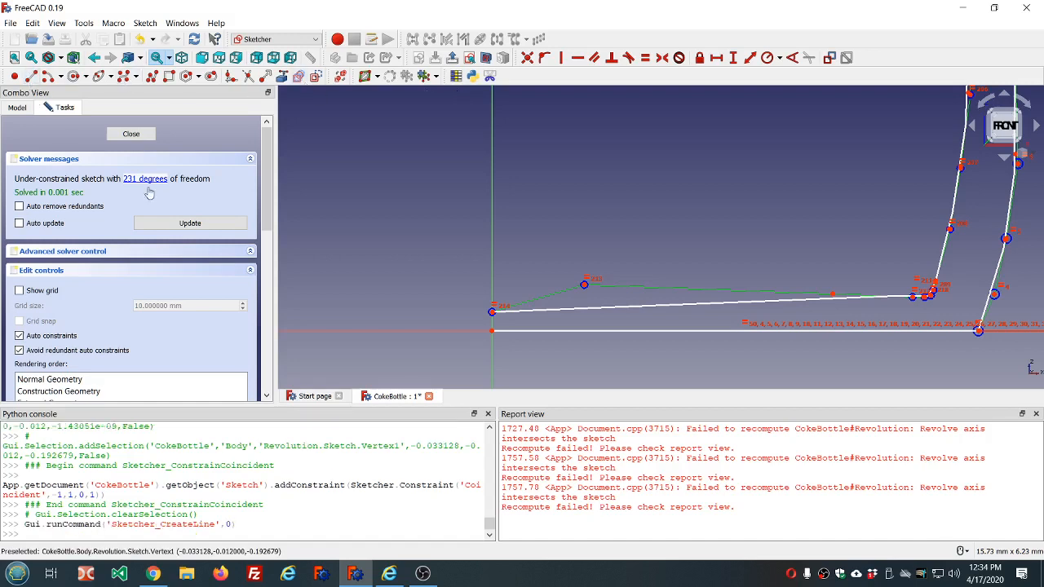
{"action": "left_click", "coordinate": [491, 330]}
{"action": "left_click", "coordinate": [492, 312]}
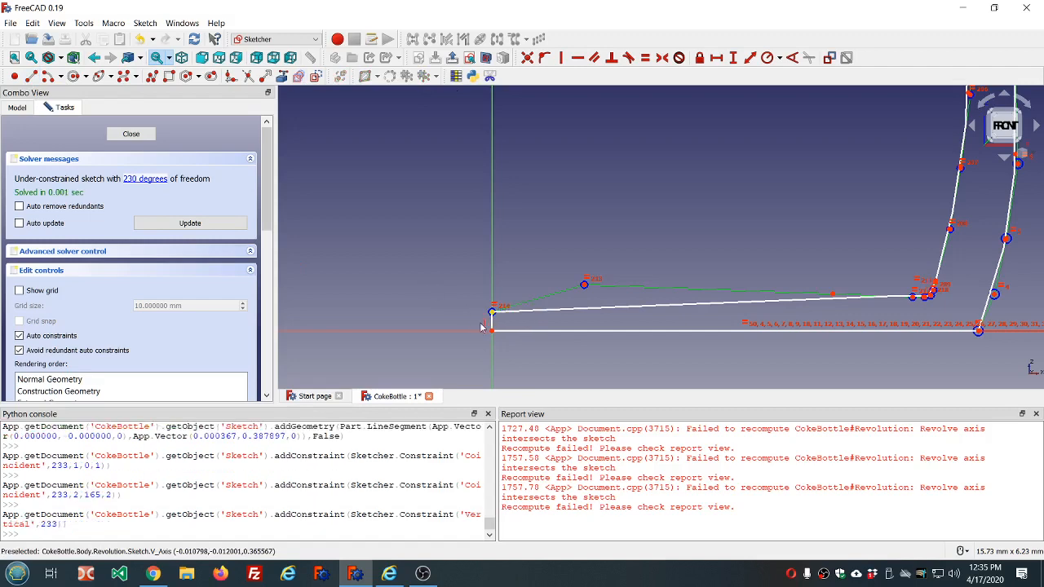
{"action": "left_click", "coordinate": [130, 135]}
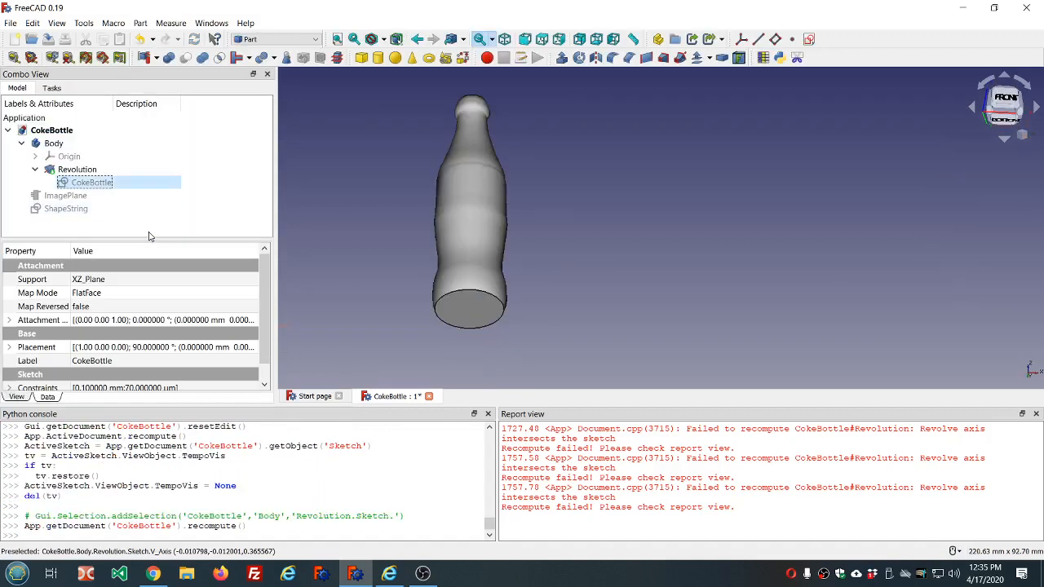
- Clear the report messages and run a geometry check on the Body
{"action": "right_click", "coordinate": [581, 464]}
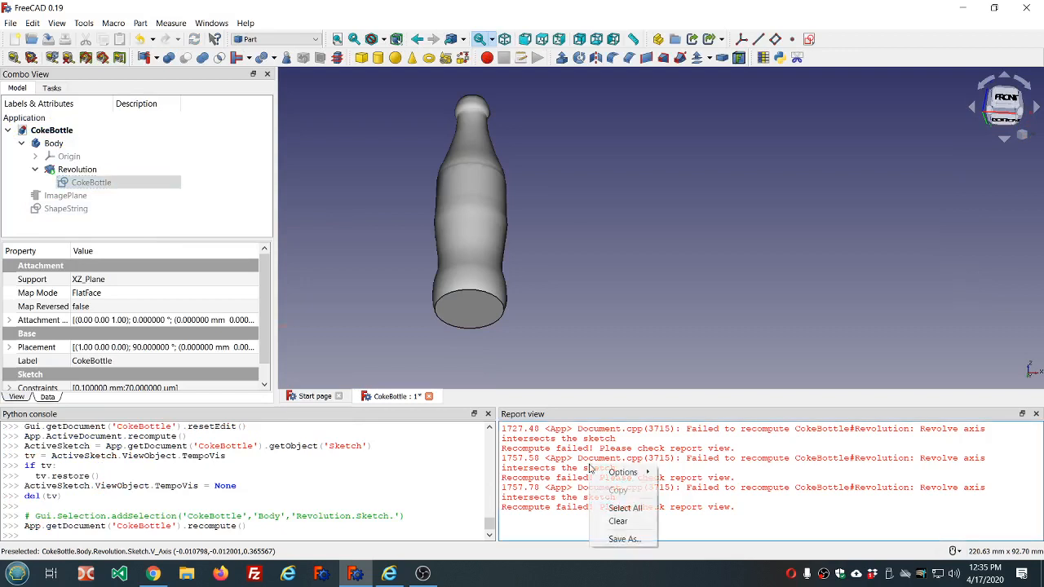
{"action": "left_click", "coordinate": [632, 520]}
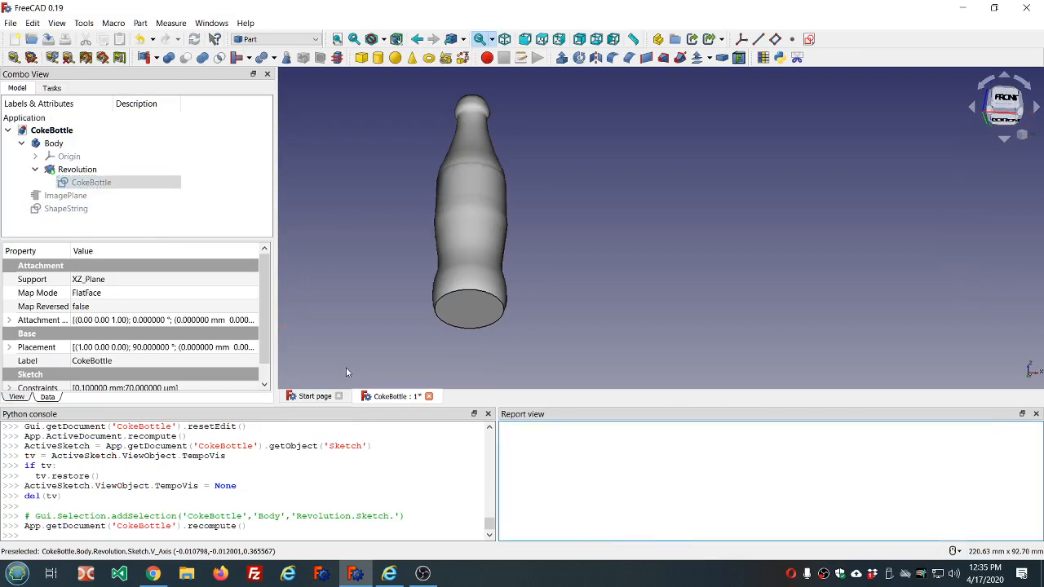
{"action": "left_click", "coordinate": [53, 142]}
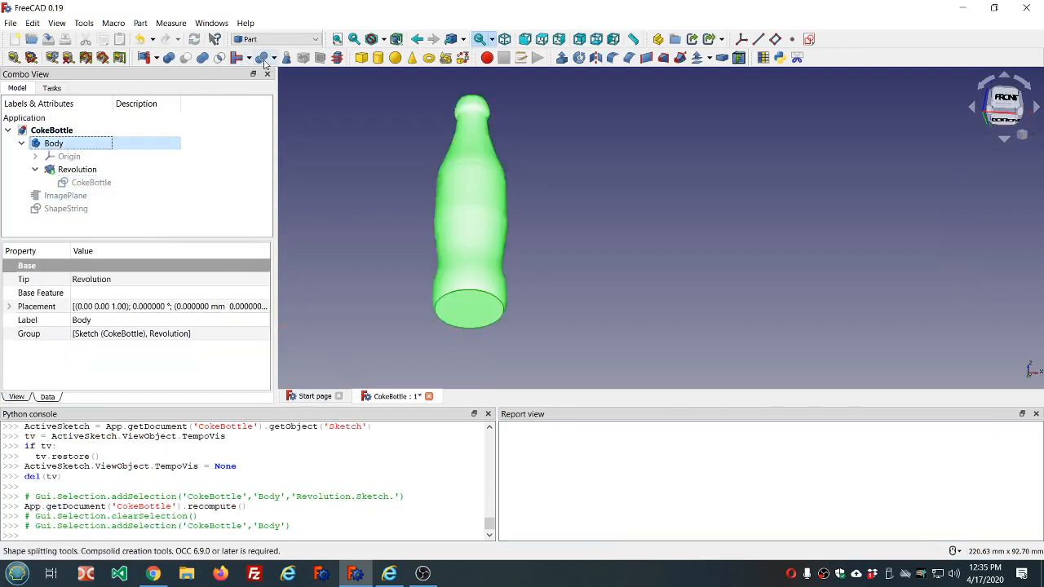
{"action": "left_click", "coordinate": [285, 59]}
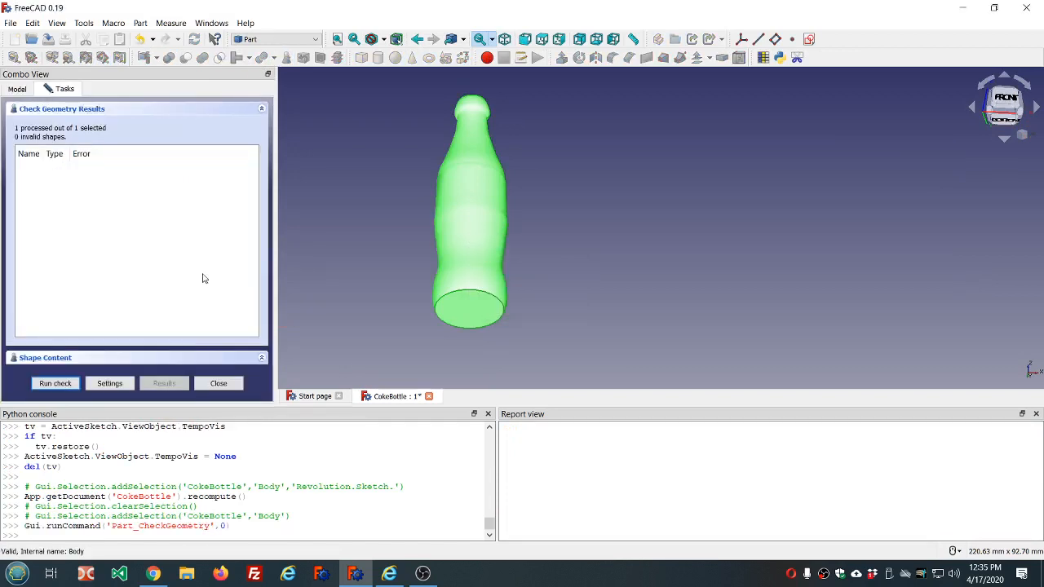
{"action": "left_click", "coordinate": [218, 384]}
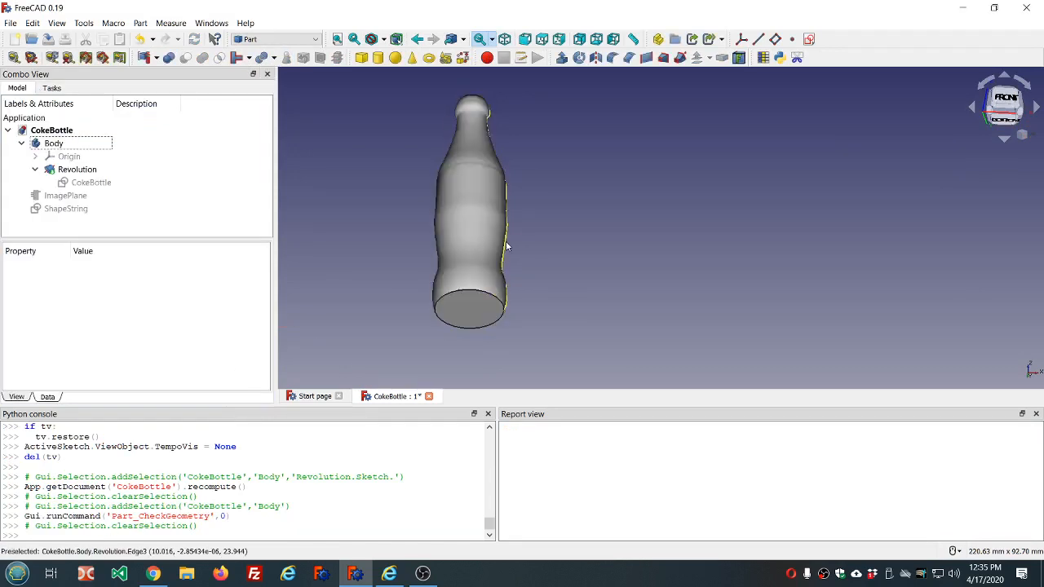
- Convert the Coca Cola ShapeString into a sketch with the Draft workbench's Draft to Sketch, and leave the ShapeString hidden
{"action": "middle_click_drag", "start_coordinate": [629, 197], "coordinate": [614, 222]}
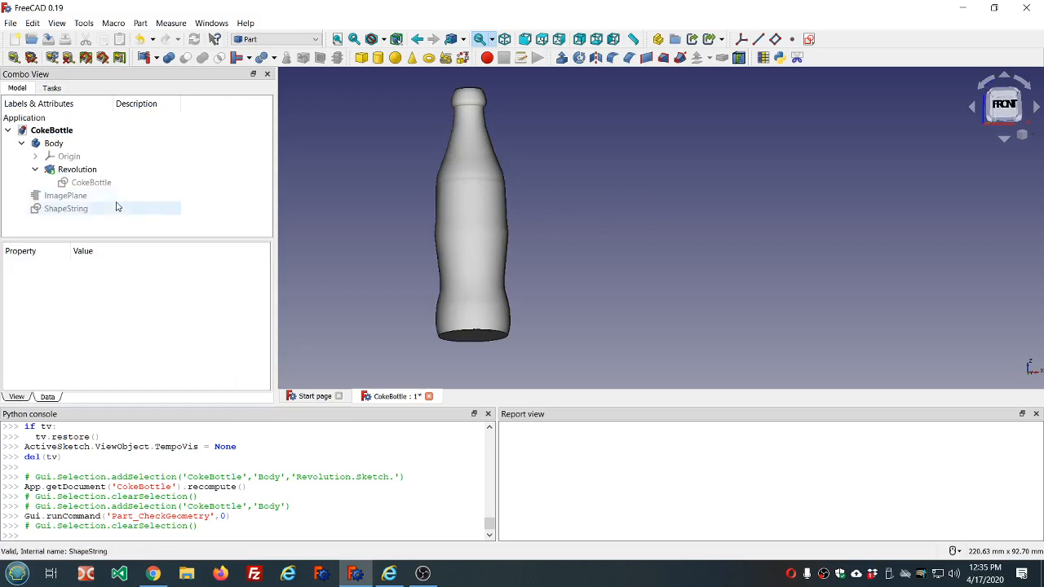
{"action": "left_click", "coordinate": [92, 212]}
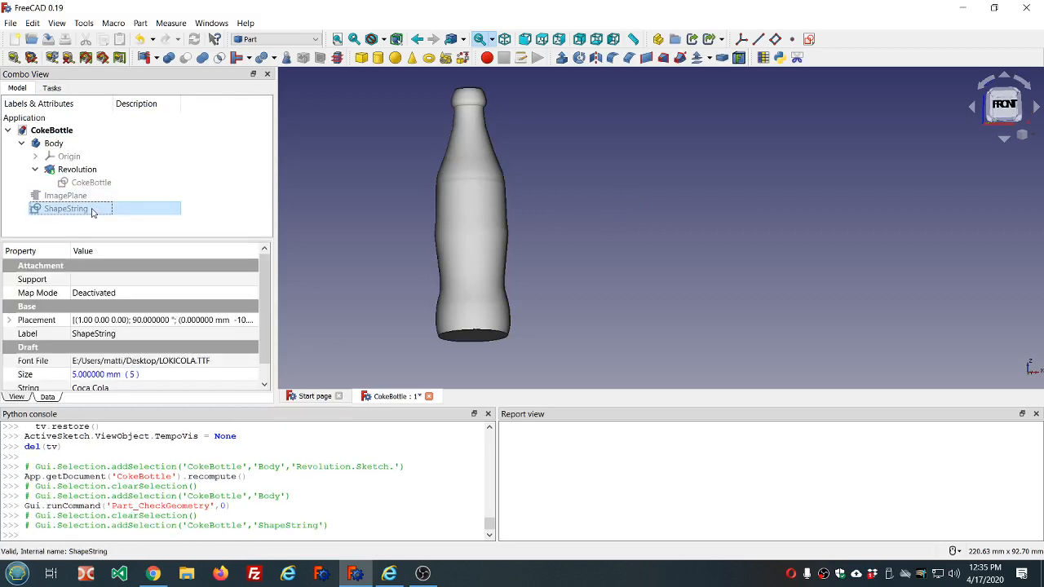
{"action": "key", "text": "space"}
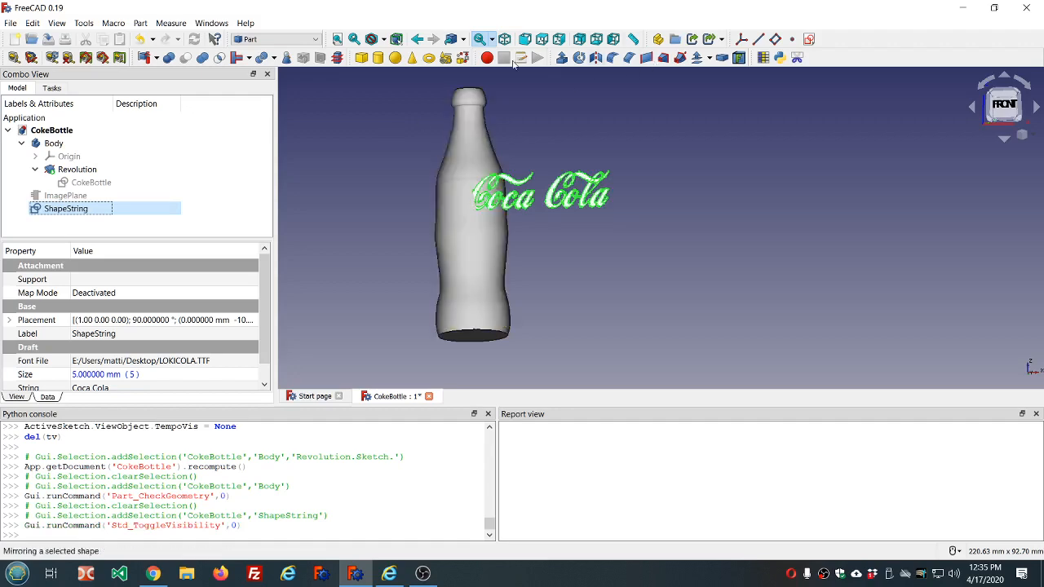
{"action": "left_click", "coordinate": [277, 39]}
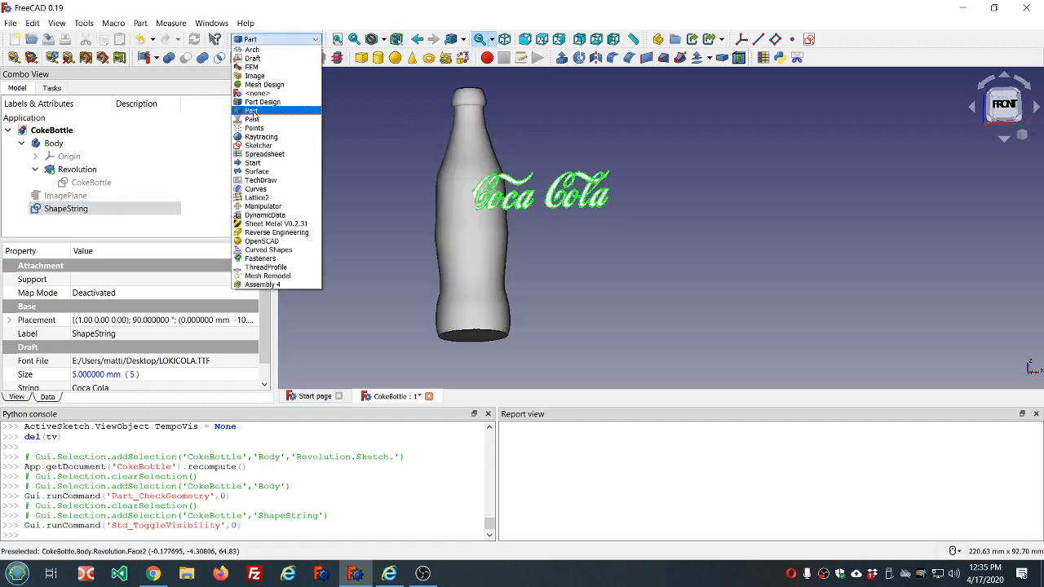
{"action": "left_click", "coordinate": [253, 58]}
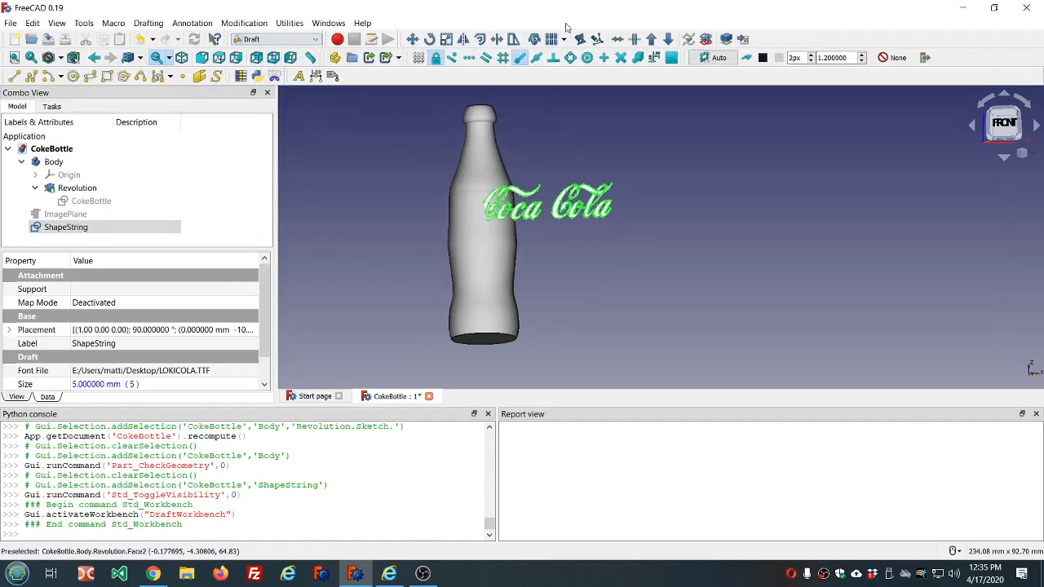
{"action": "left_click", "coordinate": [706, 40]}
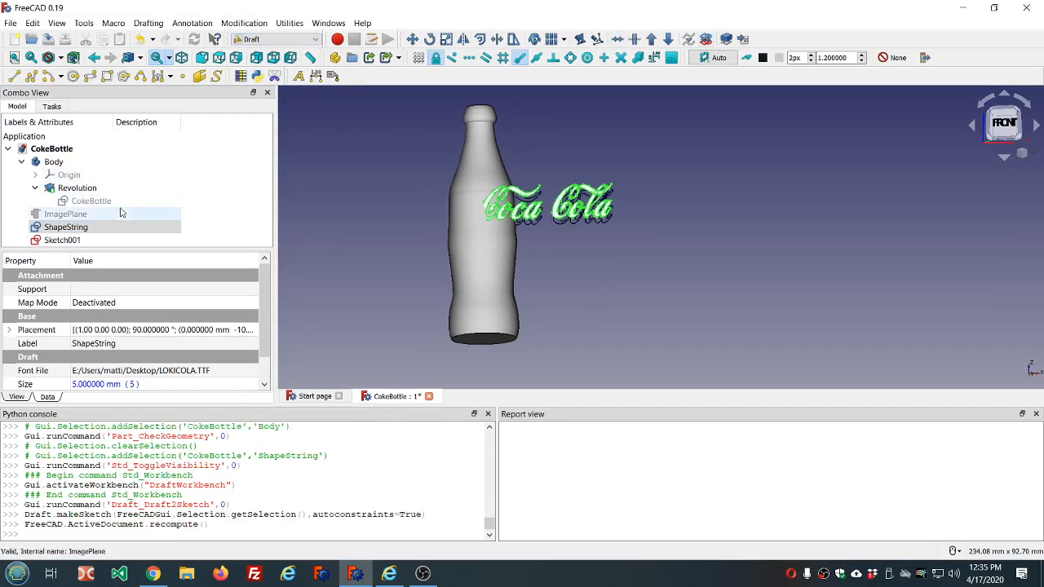
{"action": "key", "text": "space"}
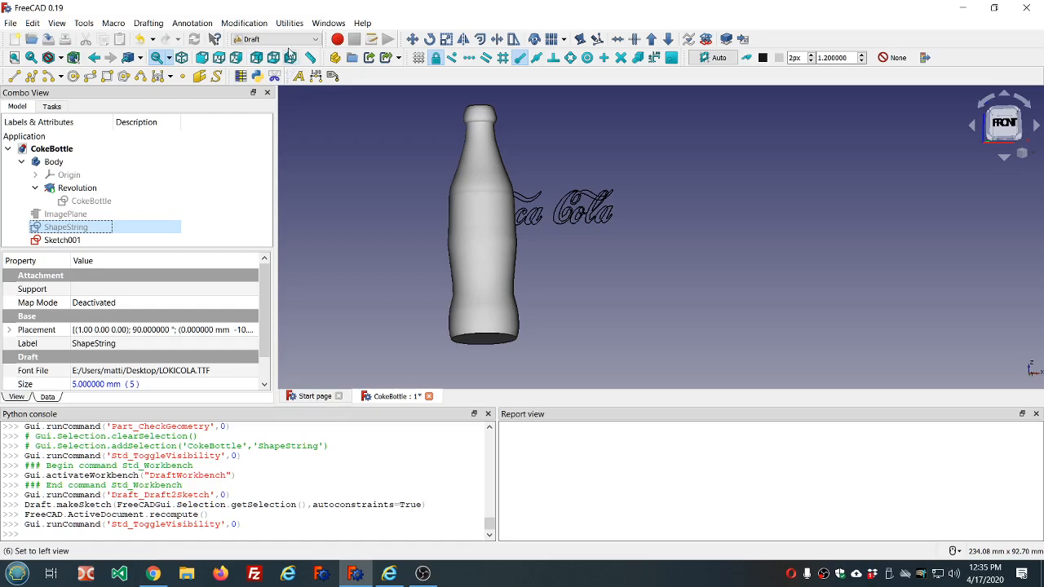
- Create a Part workbench cylinder at the bottle's base and set its radius to 9.5 mm
{"action": "left_click", "coordinate": [317, 40]}
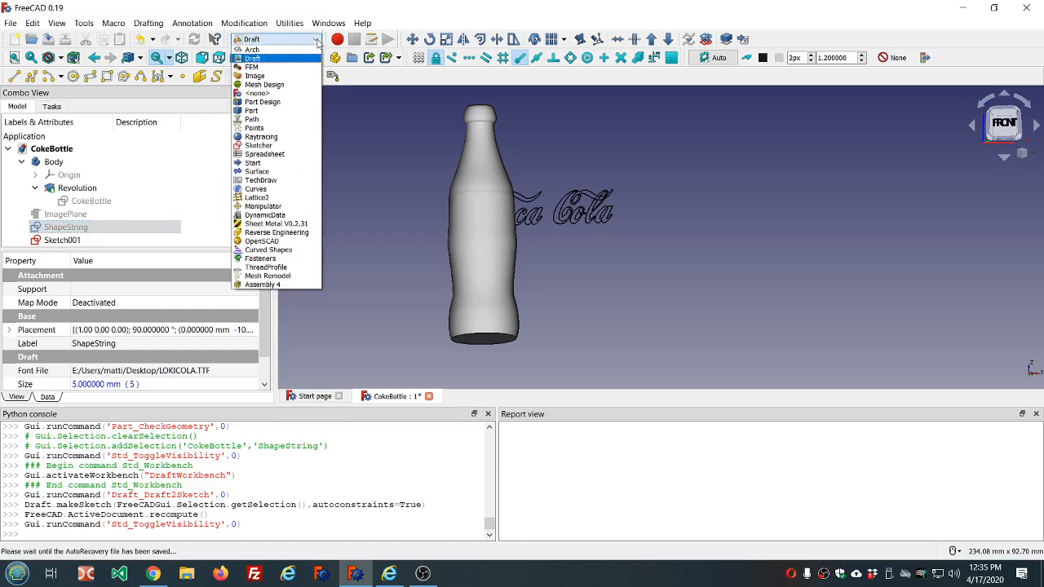
{"action": "left_click", "coordinate": [293, 111]}
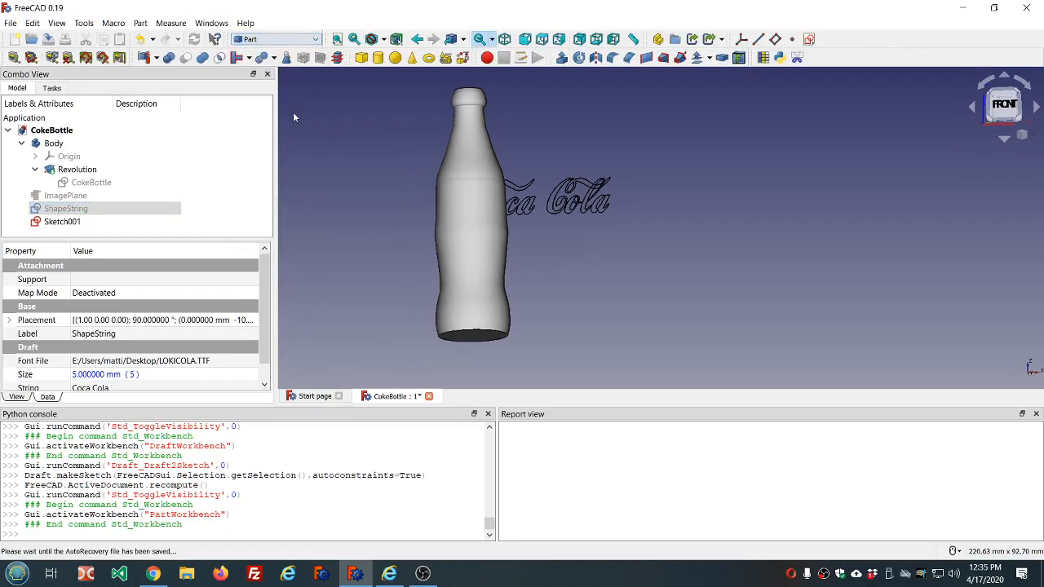
{"action": "left_click", "coordinate": [378, 58]}
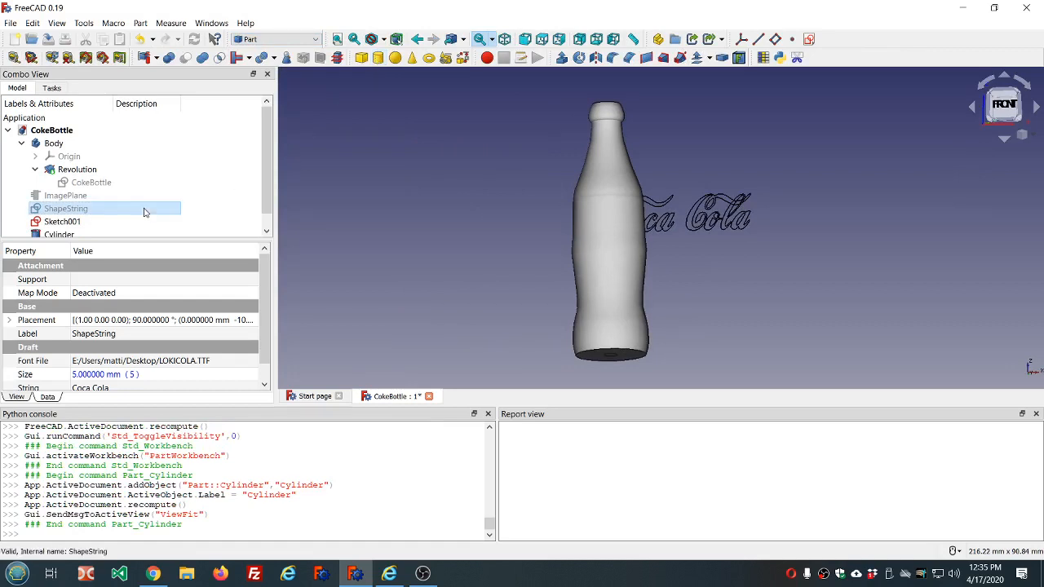
{"action": "left_click", "coordinate": [87, 236]}
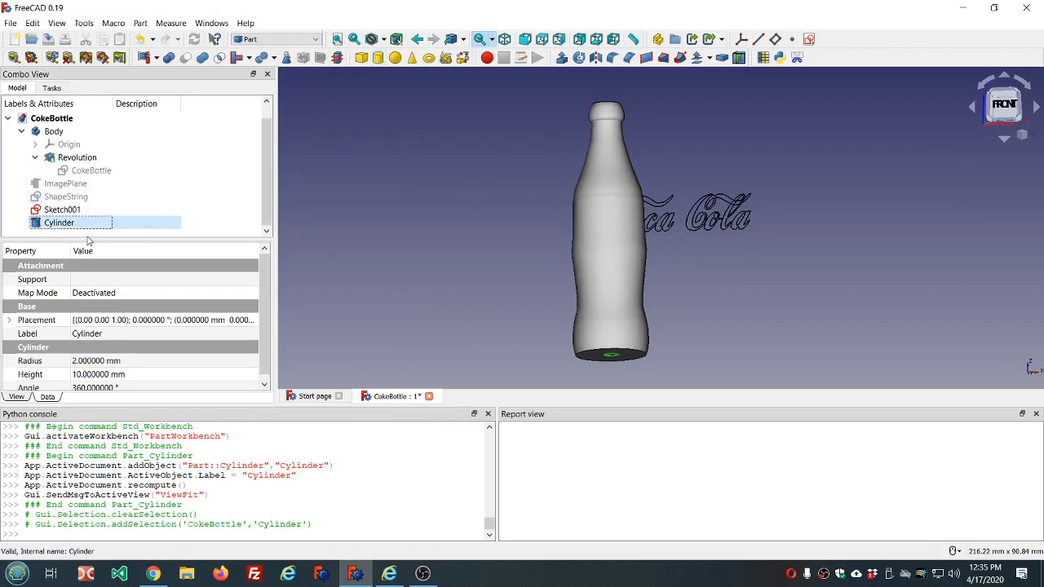
{"action": "left_click", "coordinate": [158, 363]}
{"action": "scroll", "coordinate": [158, 364], "scroll_direction": "up", "scroll_amount": 10}
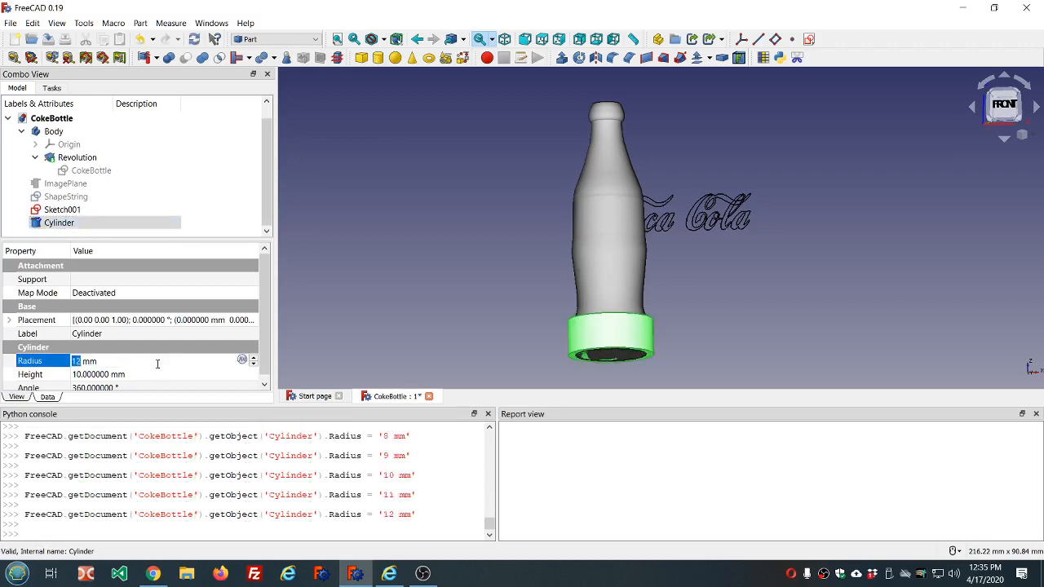
{"action": "scroll", "coordinate": [157, 363], "scroll_direction": "down", "scroll_amount": 1}
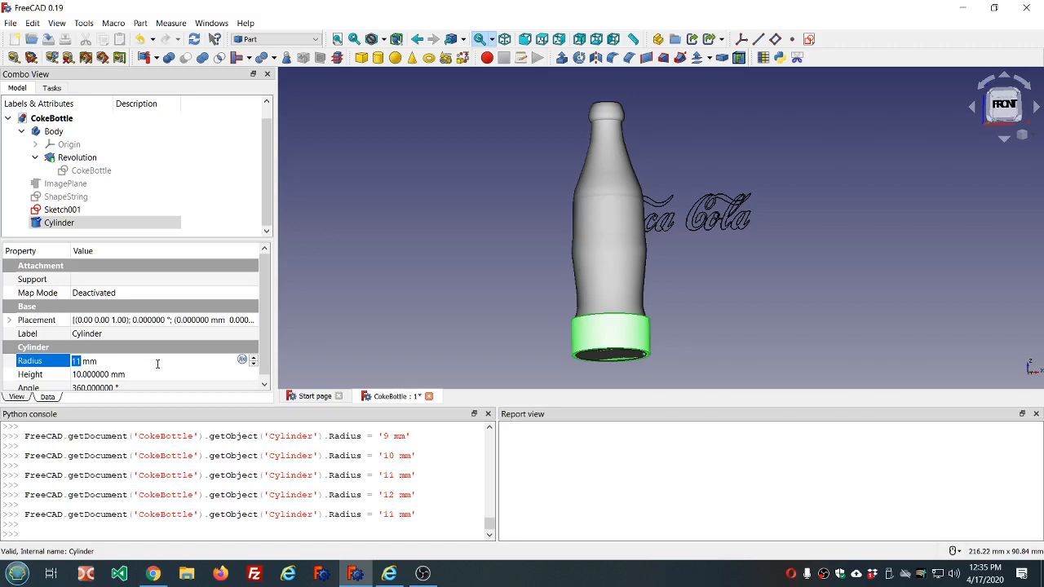
{"action": "type", "text": "9.5"}
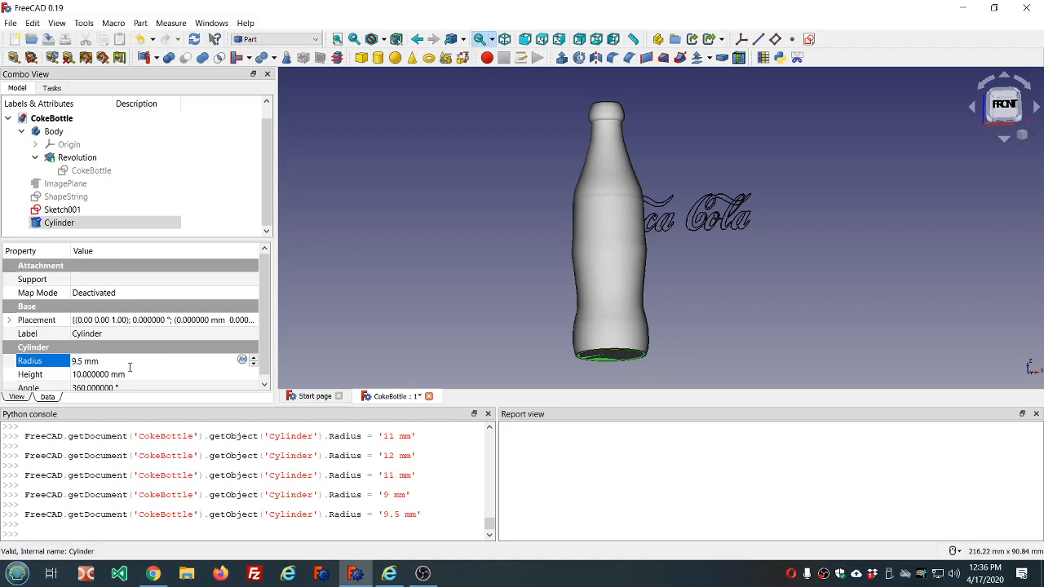
- Set the cylinder's height to 14 mm and deselect it
{"action": "left_click", "coordinate": [139, 374]}
{"action": "scroll", "coordinate": [139, 373], "scroll_direction": "up", "scroll_amount": 2}
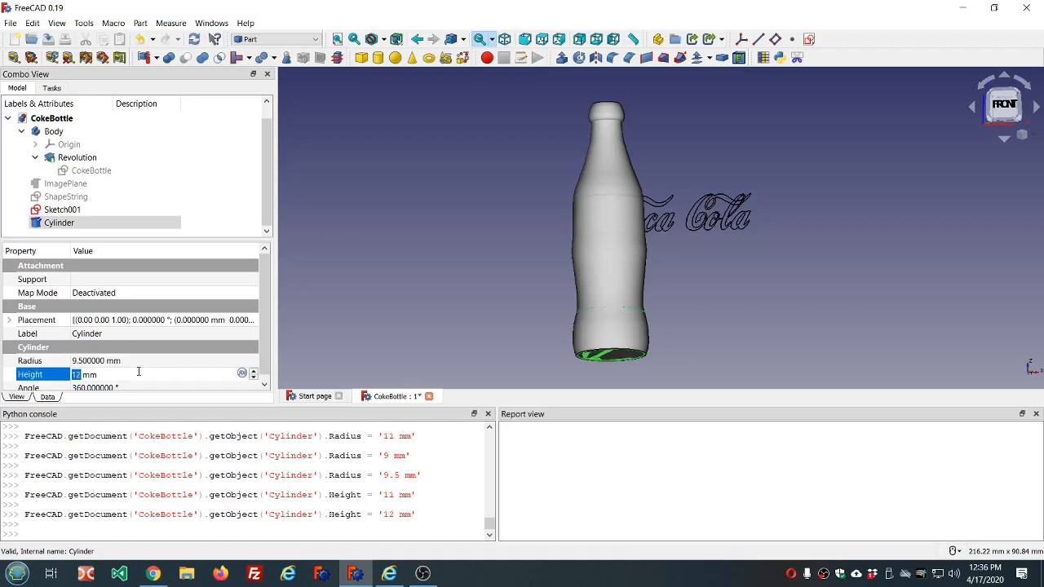
{"action": "scroll", "coordinate": [138, 372], "scroll_direction": "up", "scroll_amount": 1}
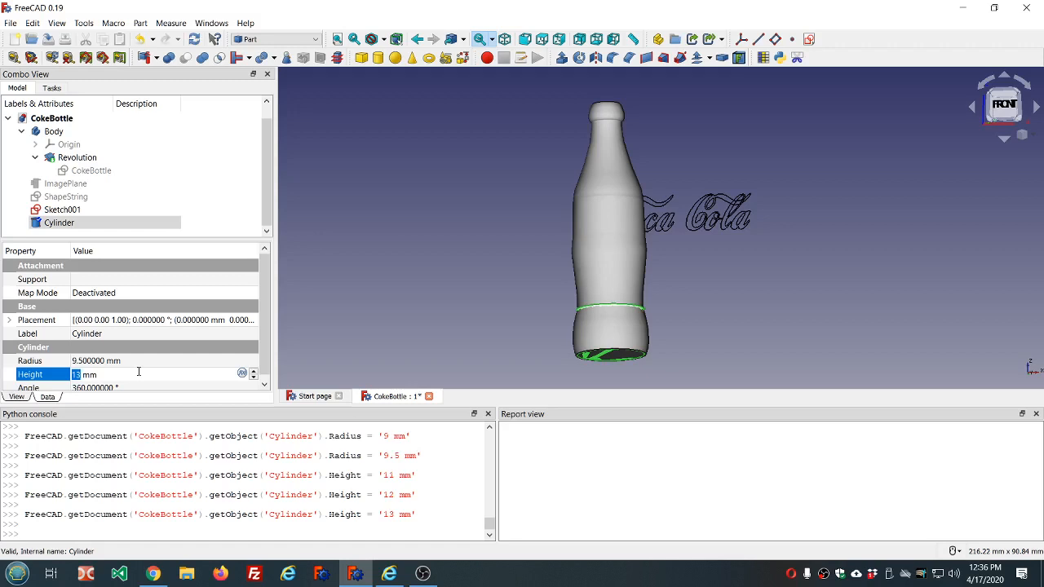
{"action": "scroll", "coordinate": [139, 371], "scroll_direction": "up", "scroll_amount": 1}
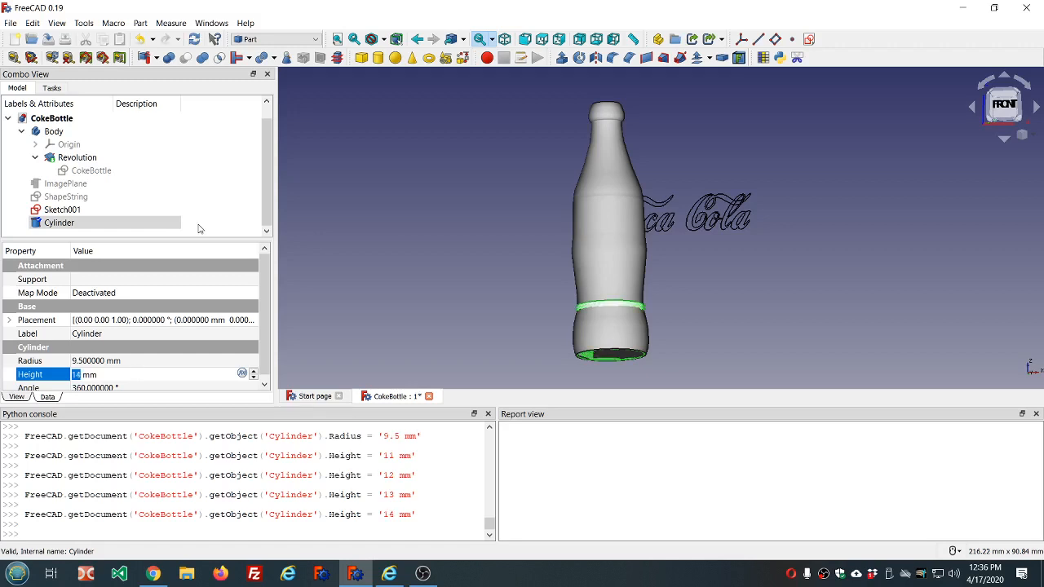
{"action": "left_click", "coordinate": [226, 164]}
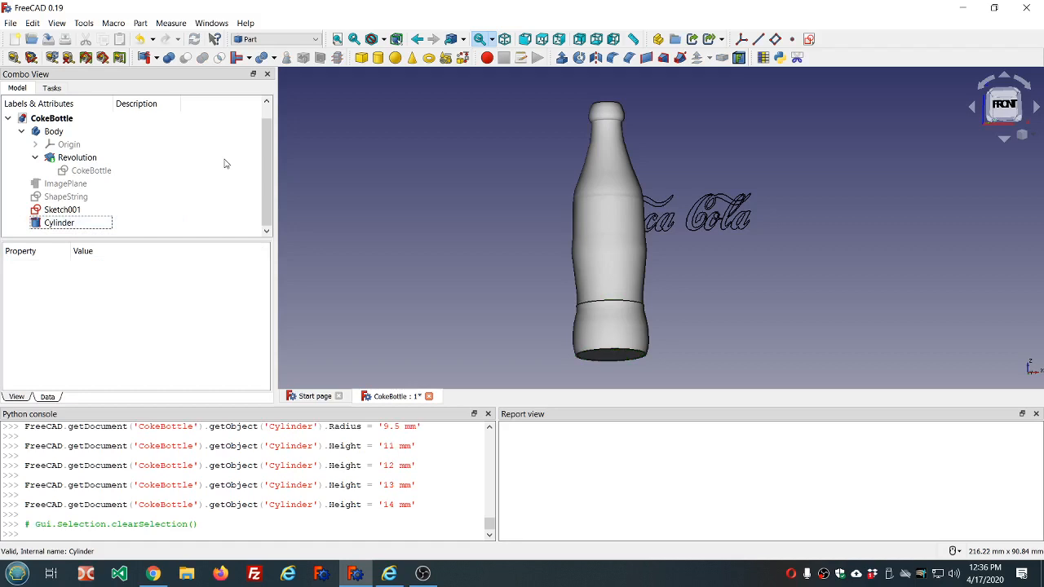
- Move the cylinder 31 mm up along the Z axis with Transform, then view the model from the front
{"action": "right_click", "coordinate": [75, 222]}
{"action": "left_click", "coordinate": [113, 226]}
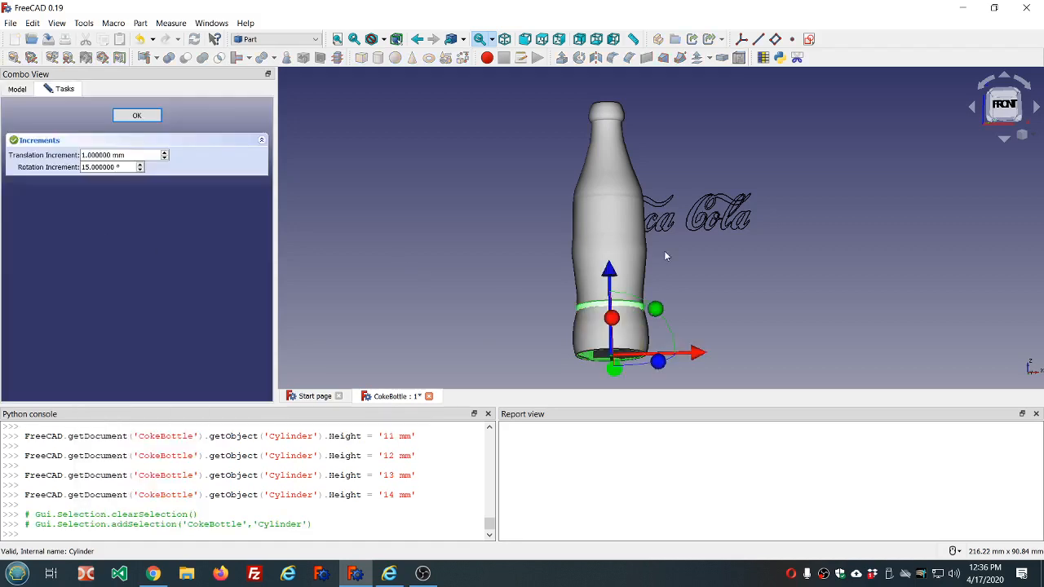
{"action": "left_click_drag", "start_coordinate": [609, 269], "coordinate": [603, 168]}
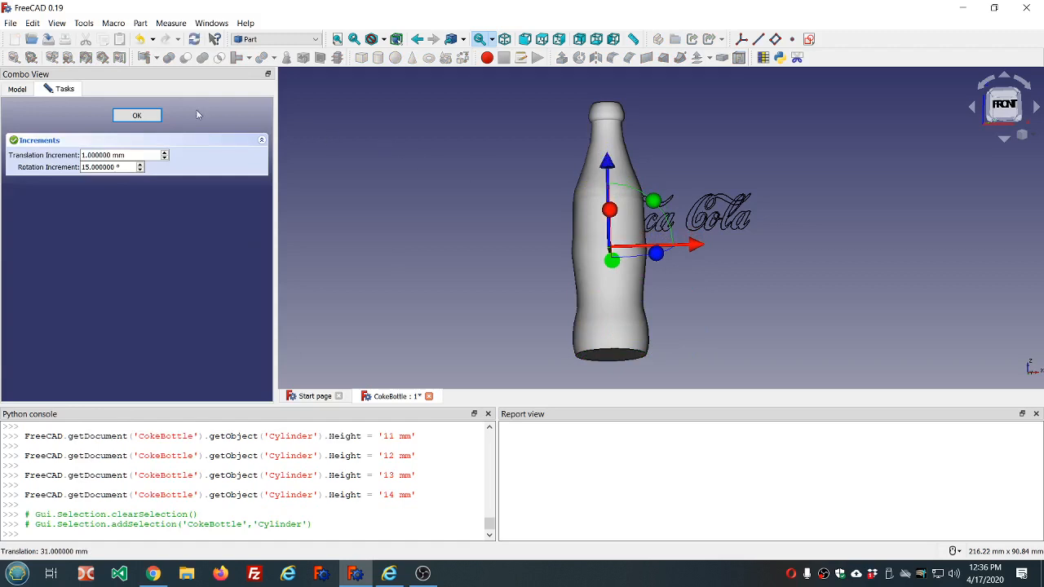
{"action": "left_click", "coordinate": [140, 115]}
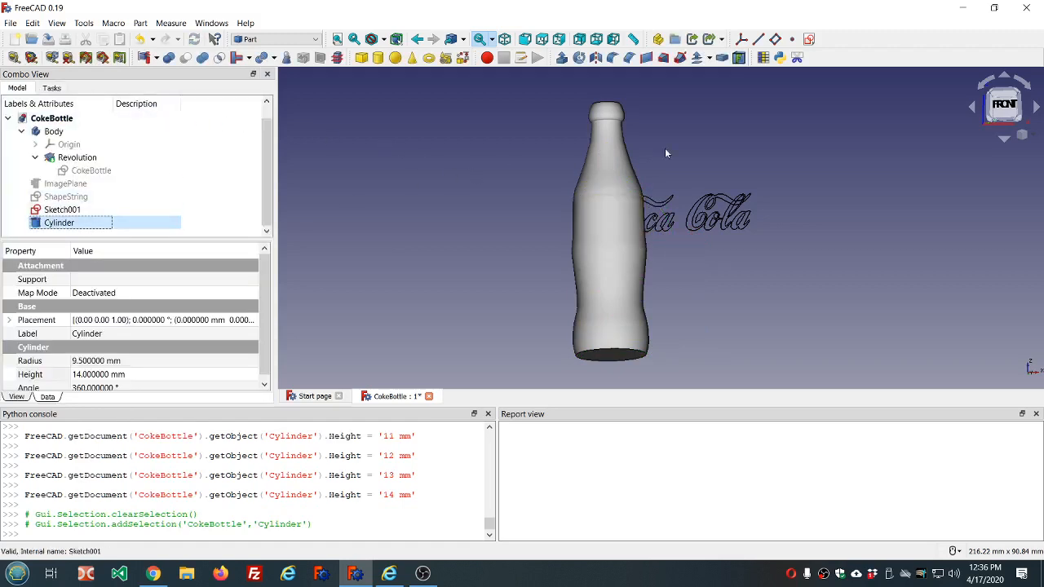
{"action": "left_click", "coordinate": [1002, 105]}
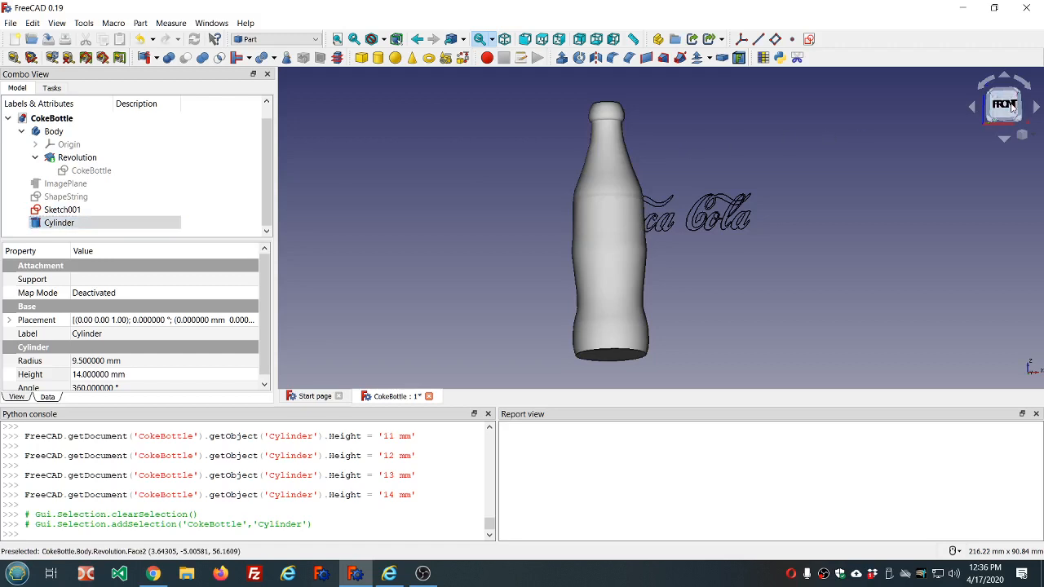
{"action": "left_click", "coordinate": [140, 222]}
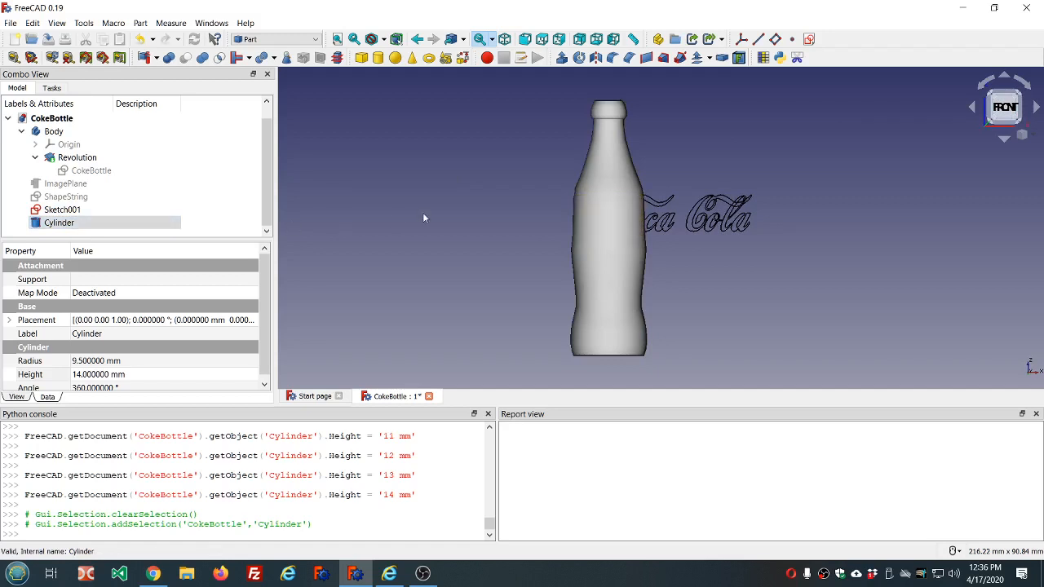
- Switch to the Curves workbench, then open the Coca Cola lettering sketch for editing with the bottle sectioned at the sketch plane
{"action": "left_click", "coordinate": [314, 40]}
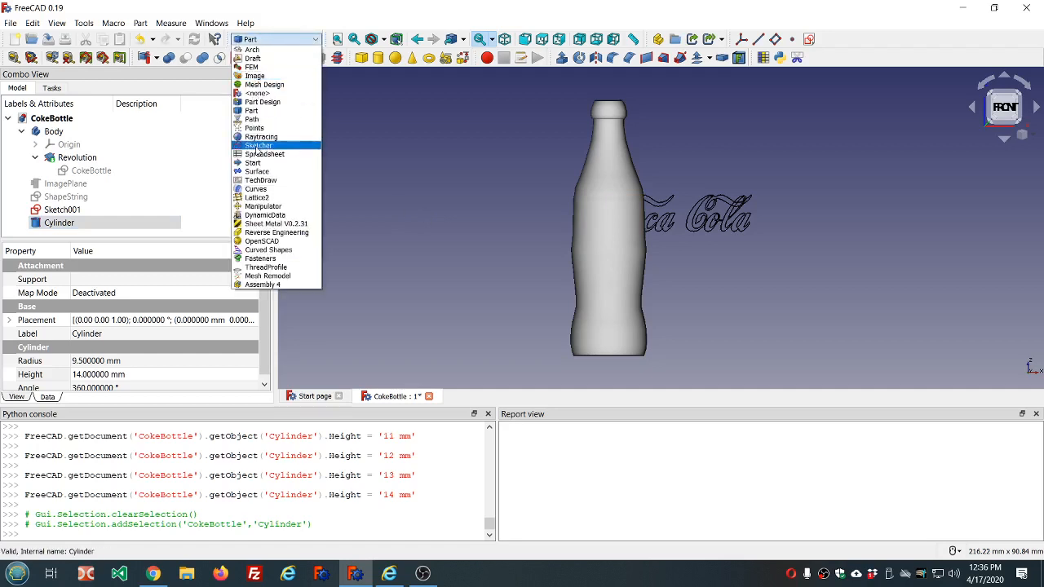
{"action": "left_click", "coordinate": [261, 190]}
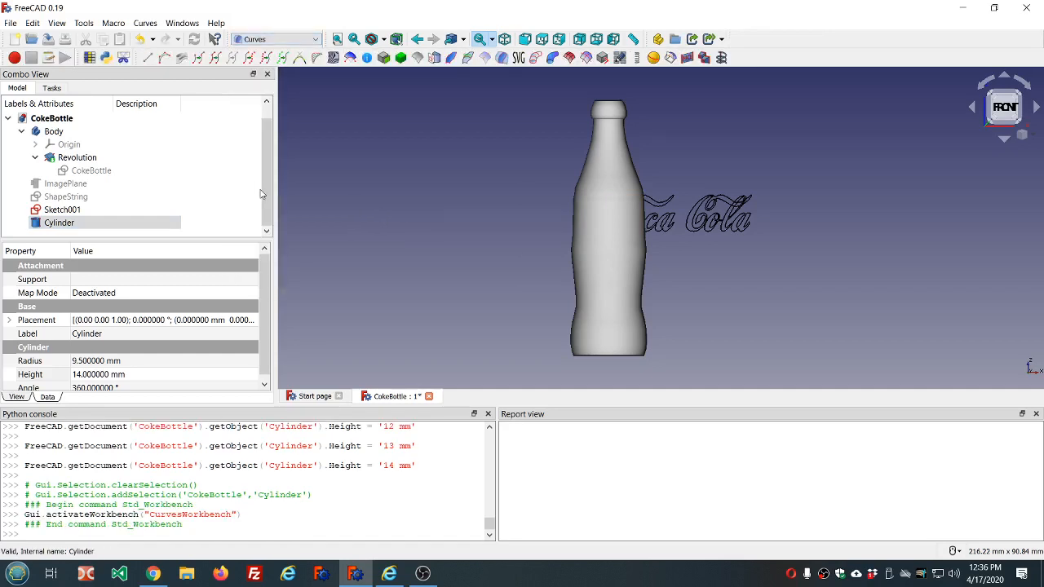
{"action": "left_click", "coordinate": [242, 154]}
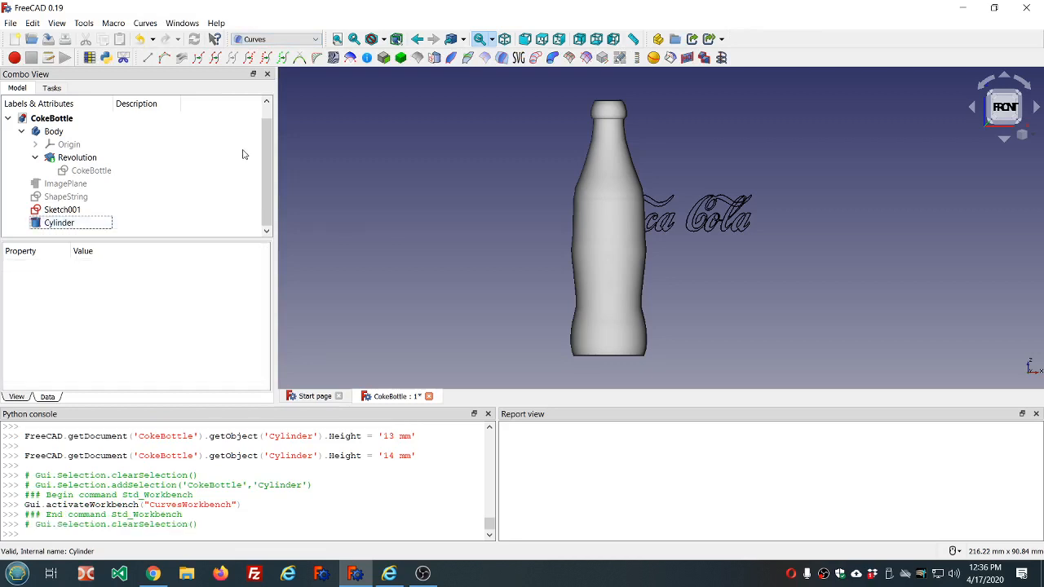
{"action": "left_click", "coordinate": [74, 210]}
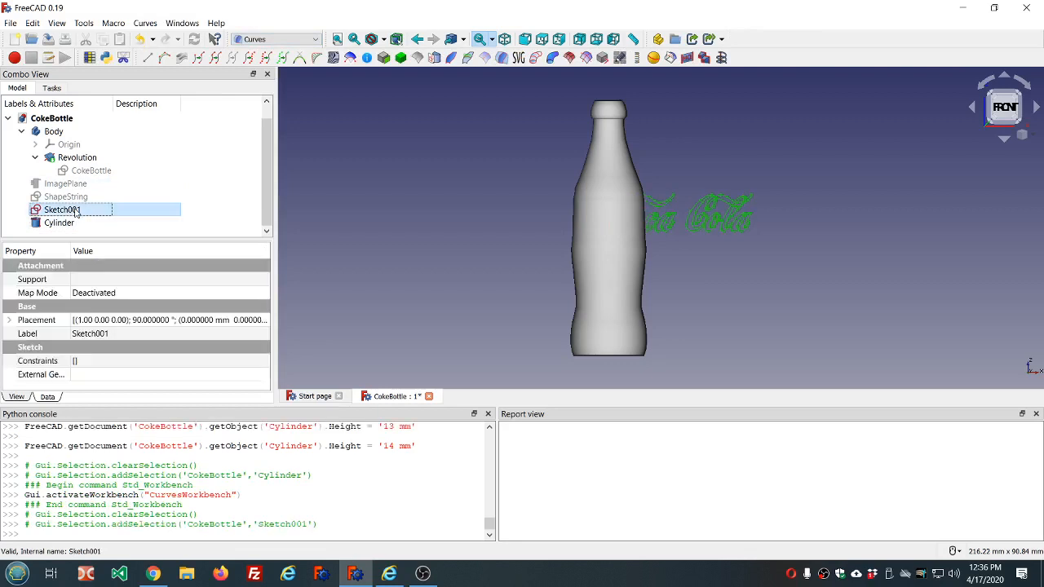
{"action": "double_click", "coordinate": [75, 211]}
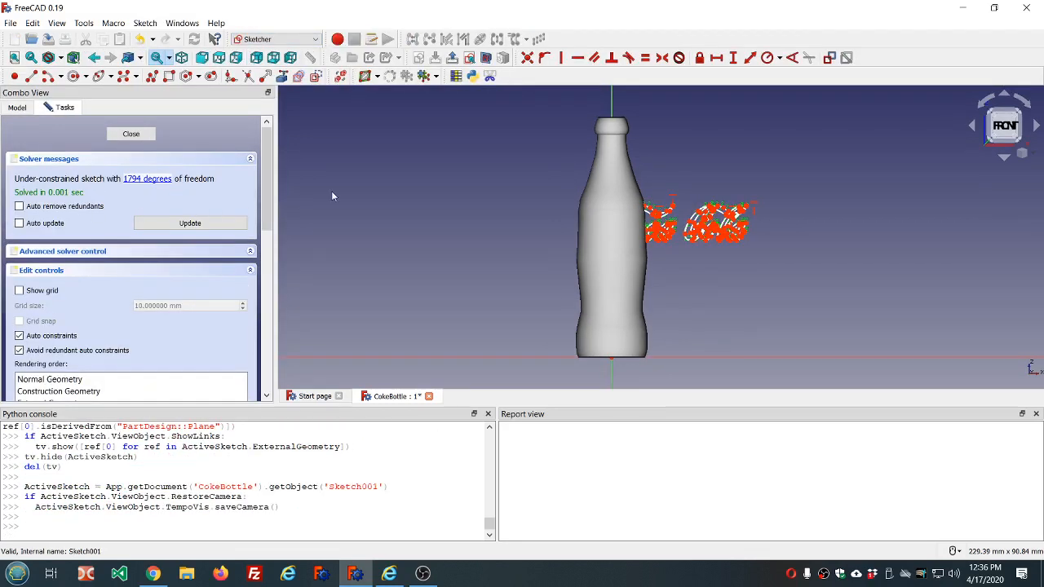
{"action": "left_click", "coordinate": [22, 111]}
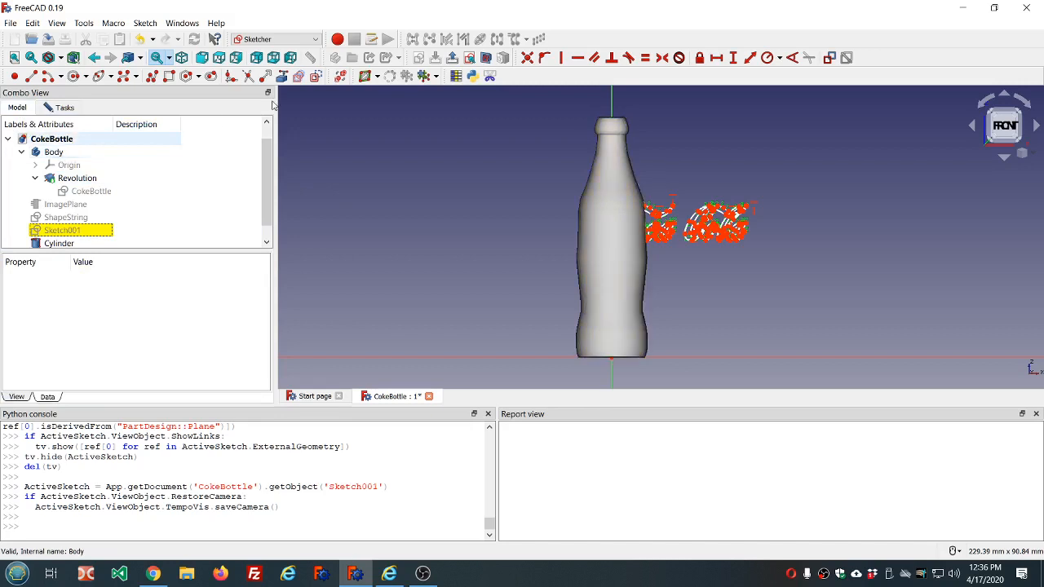
{"action": "left_click", "coordinate": [486, 58]}
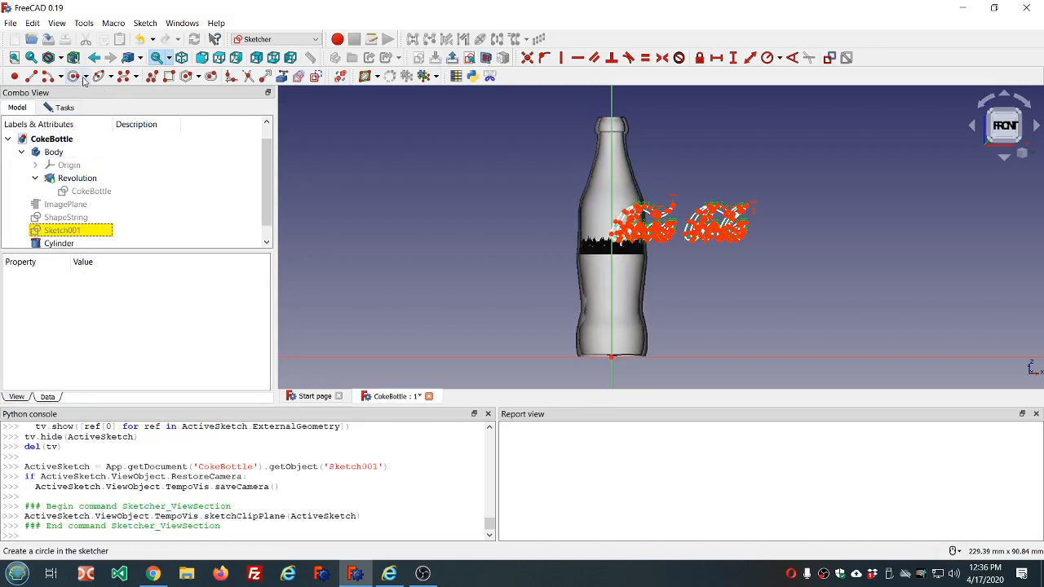
{"action": "left_click", "coordinate": [67, 107]}
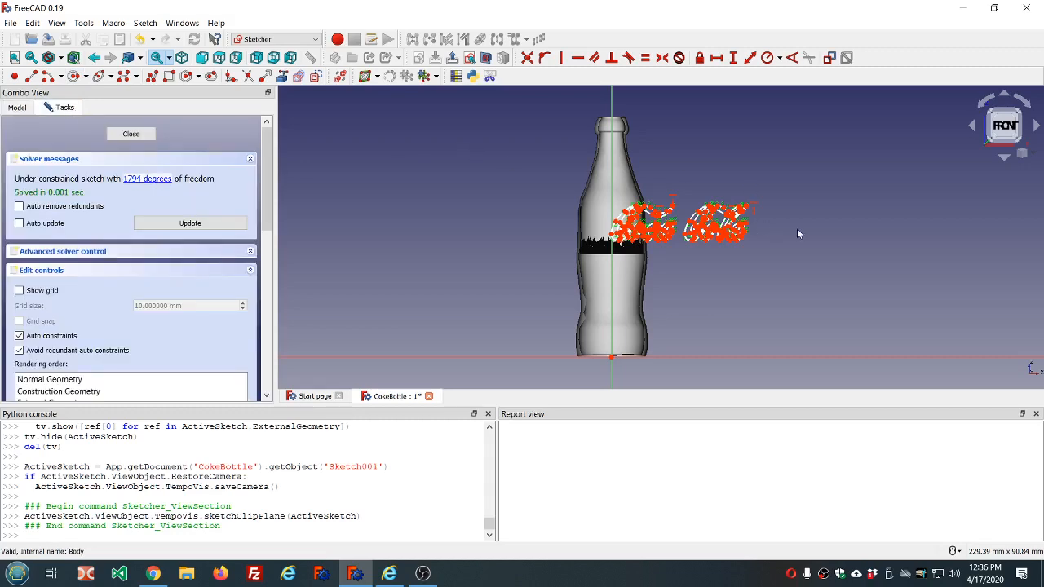
{"action": "scroll", "coordinate": [797, 234], "scroll_direction": "up", "scroll_amount": 5}
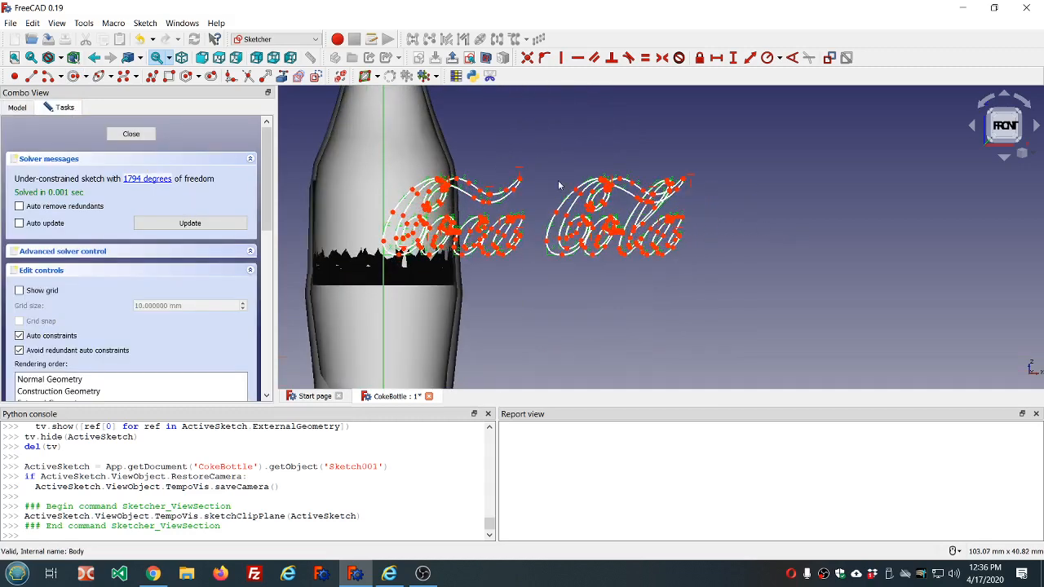
- Draw a construction rectangle about 41.6 by 12.9 mm around the whole Coca Cola lettering
{"action": "left_click", "coordinate": [317, 76]}
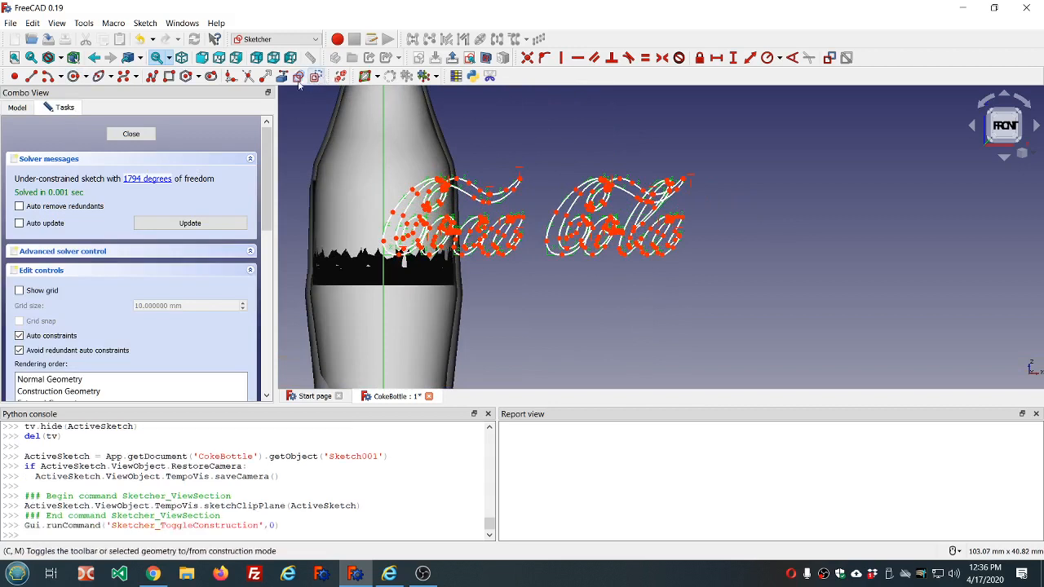
{"action": "left_click", "coordinate": [169, 76]}
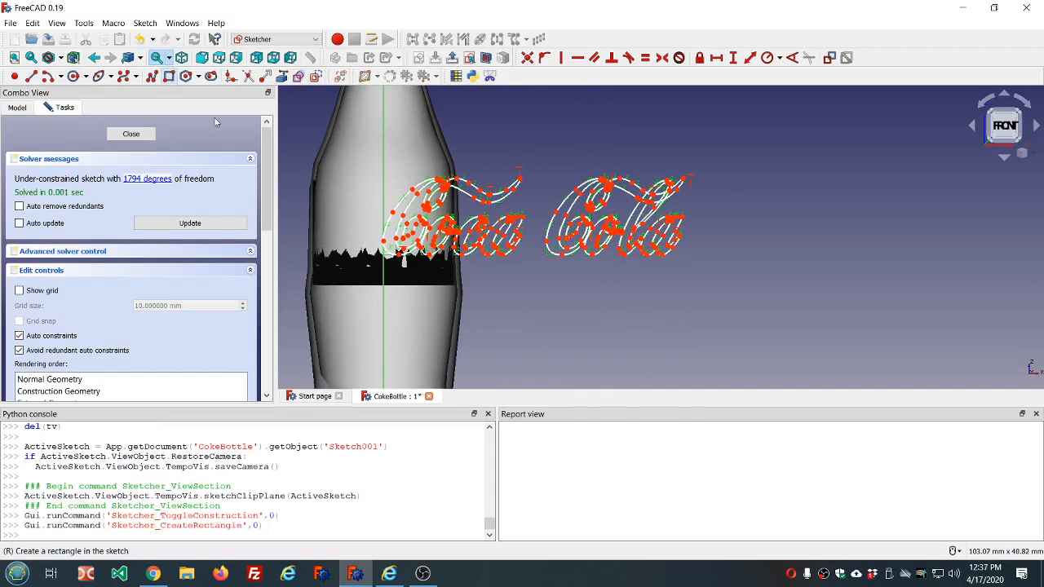
{"action": "left_click", "coordinate": [381, 163]}
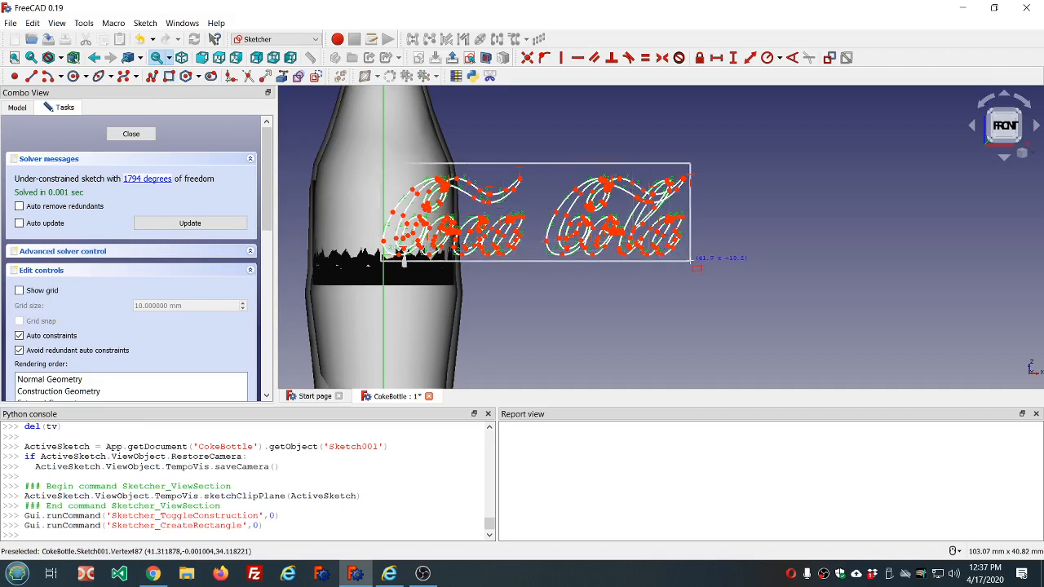
{"action": "left_click", "coordinate": [690, 261]}
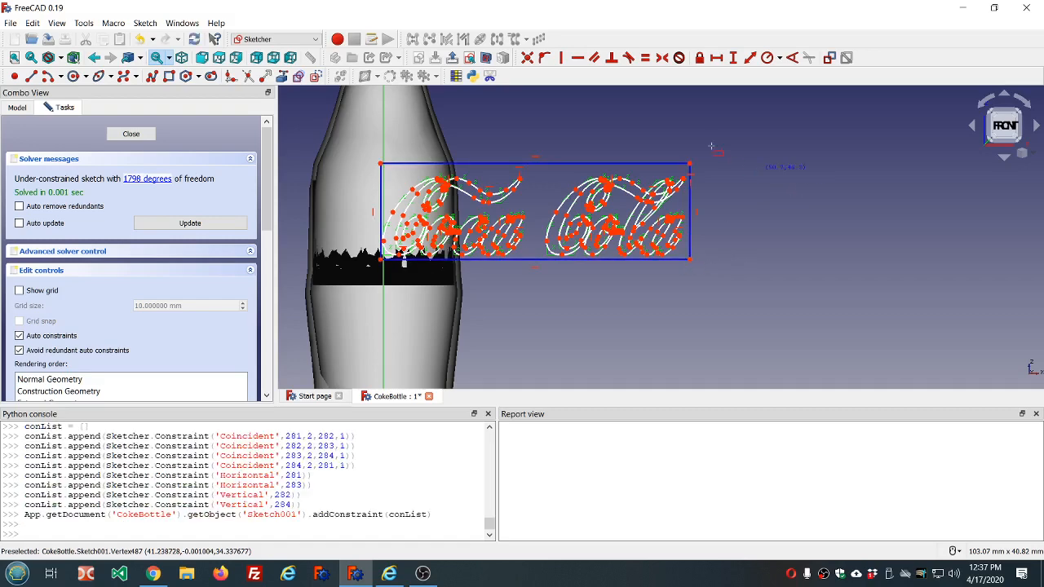
- Lower the rectangle's upper edge by about 1 mm, shift its lower-left corner to about X -0.6 mm, and close the sketch
{"action": "left_click_drag", "start_coordinate": [643, 163], "coordinate": [646, 175]}
{"action": "scroll", "coordinate": [373, 243], "scroll_direction": "up", "scroll_amount": 2}
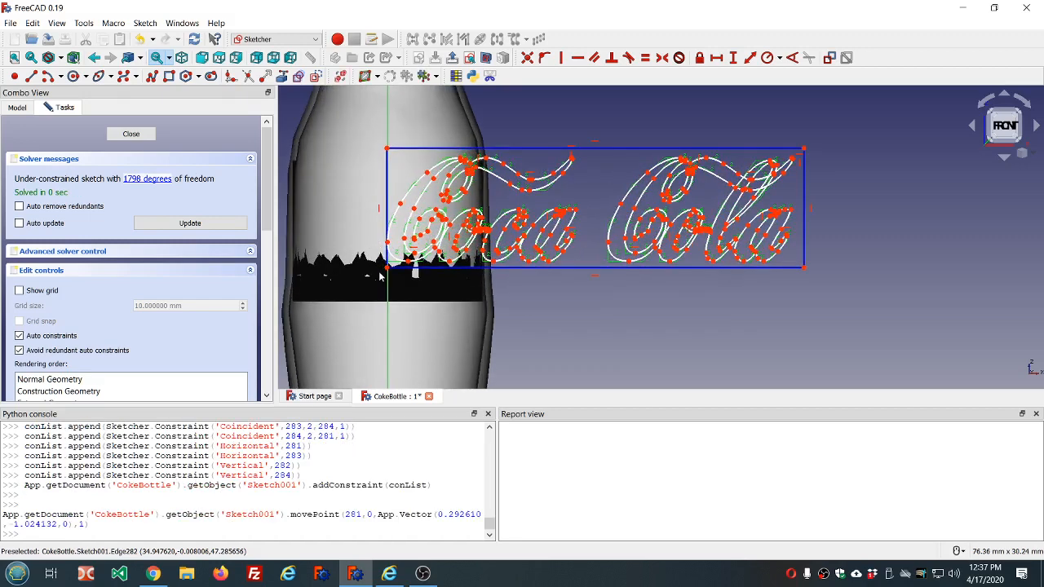
{"action": "left_click_drag", "start_coordinate": [389, 272], "coordinate": [381, 273]}
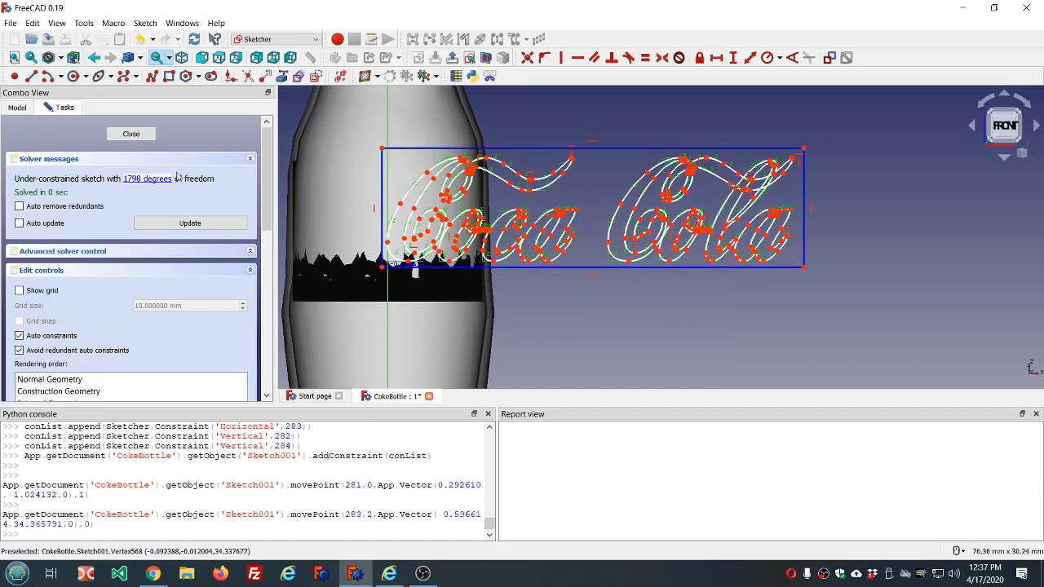
{"action": "left_click", "coordinate": [144, 135]}
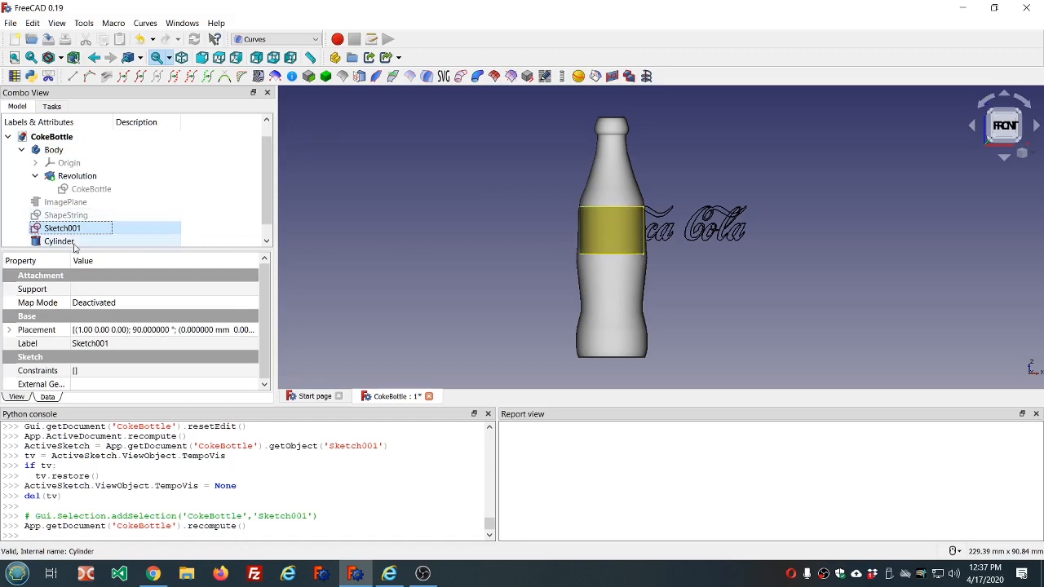
- Hide the Body and map the lettering sketch onto the cylinder's curved face with the Curves Sketch on Surface command
{"action": "left_click", "coordinate": [54, 150]}
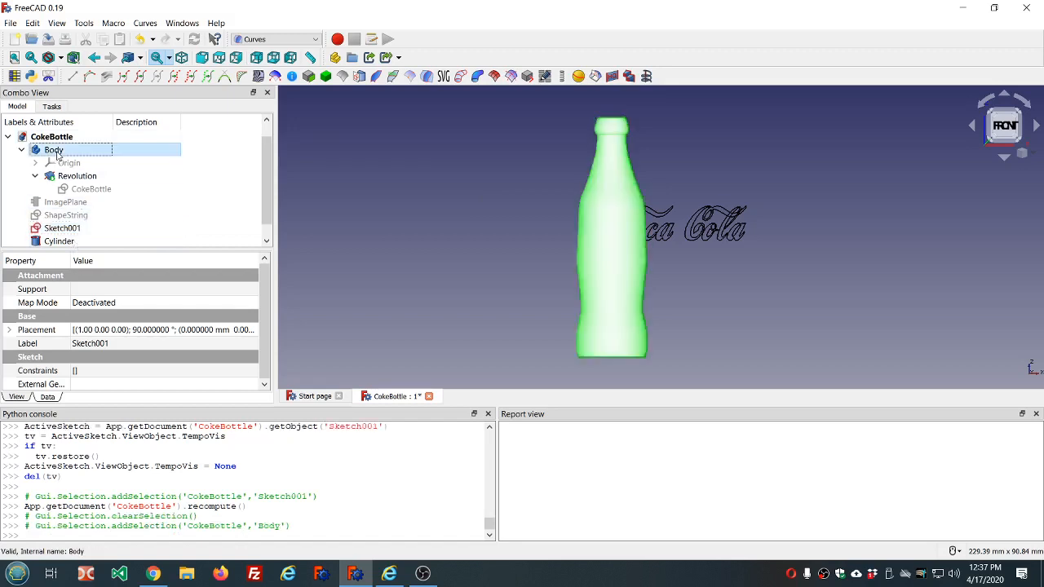
{"action": "key", "text": "space"}
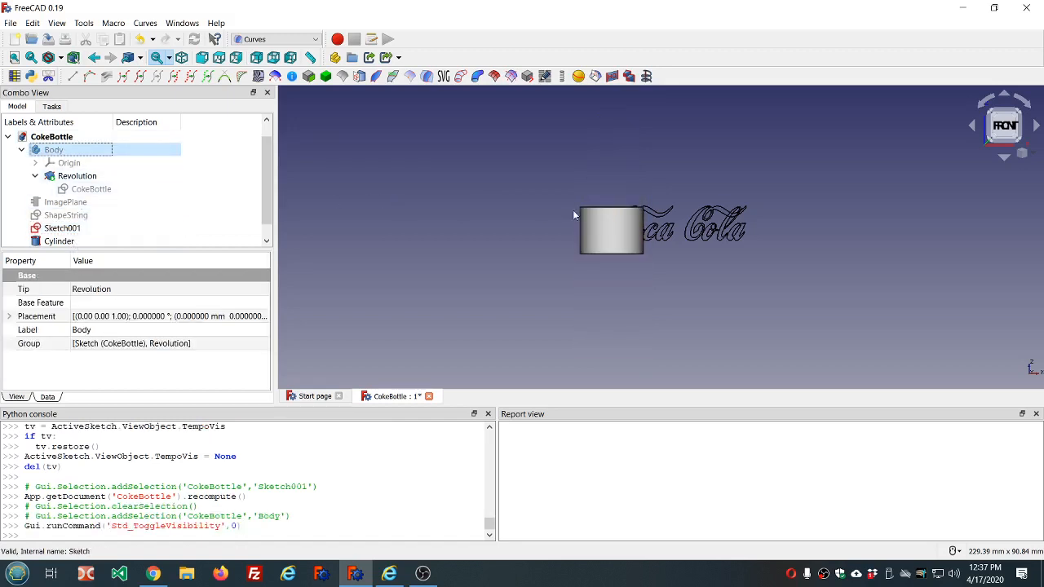
{"action": "left_click", "coordinate": [612, 230]}
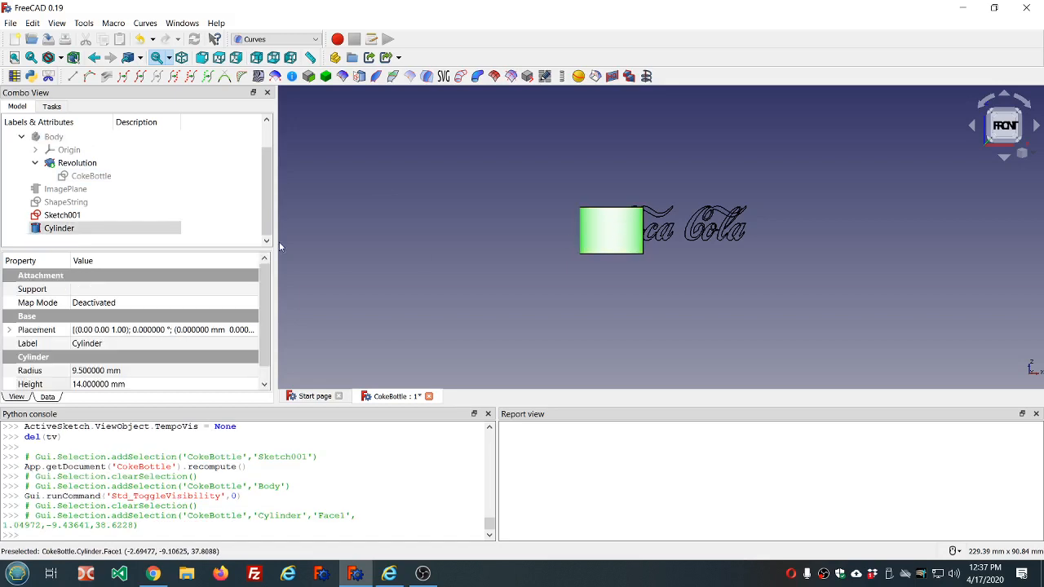
{"action": "left_click", "coordinate": [73, 215], "text": "ctrl"}
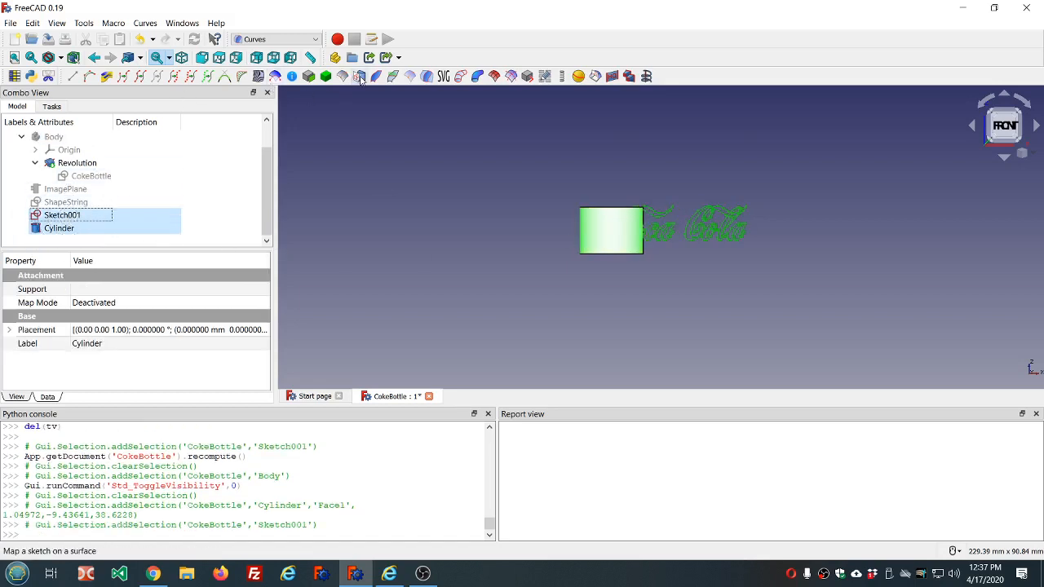
{"action": "left_click", "coordinate": [359, 77]}
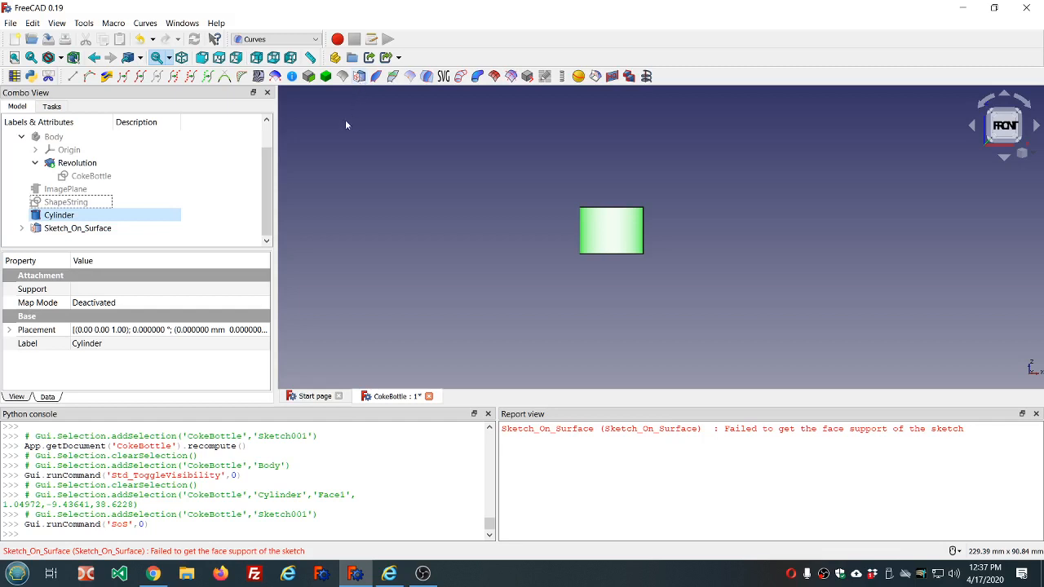
- Set the cylinder's curved face as Sketch001's attachment reference with the mode Deactivated, and clear the report messages
{"action": "left_click", "coordinate": [22, 229]}
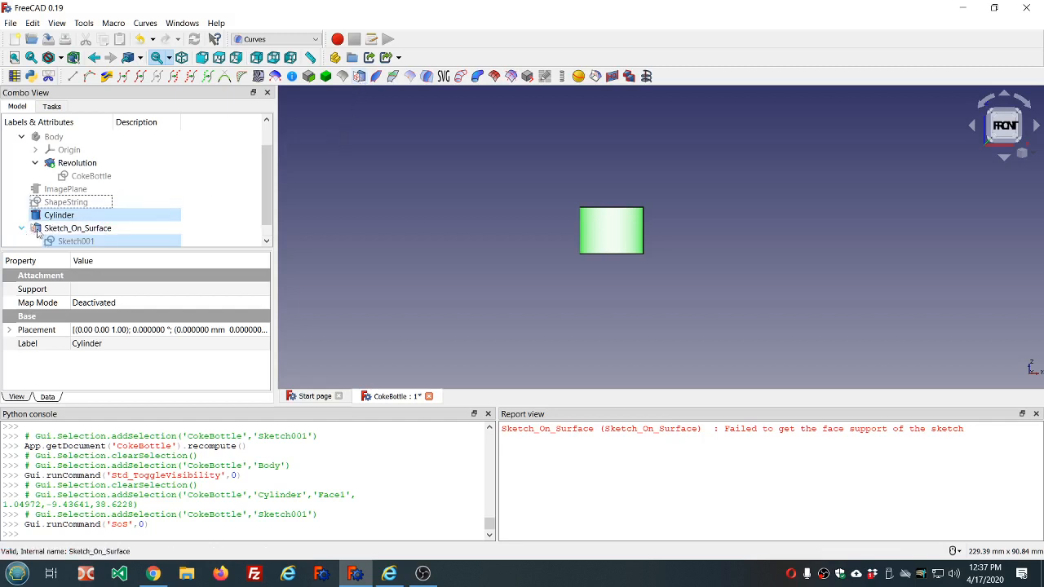
{"action": "scroll", "coordinate": [217, 241], "scroll_direction": "up", "scroll_amount": 2}
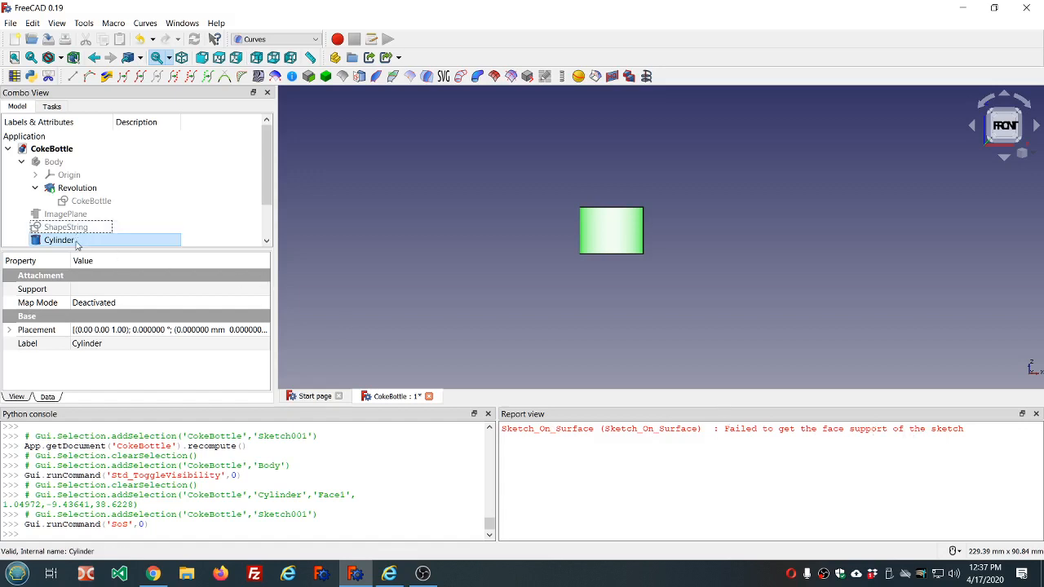
{"action": "scroll", "coordinate": [156, 212], "scroll_direction": "down", "scroll_amount": 1}
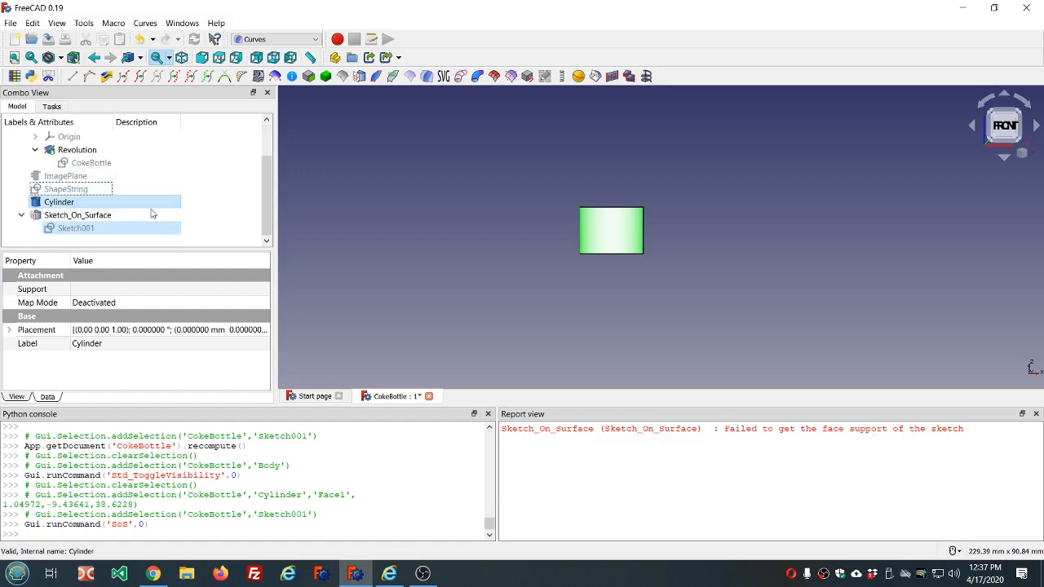
{"action": "left_click", "coordinate": [167, 228]}
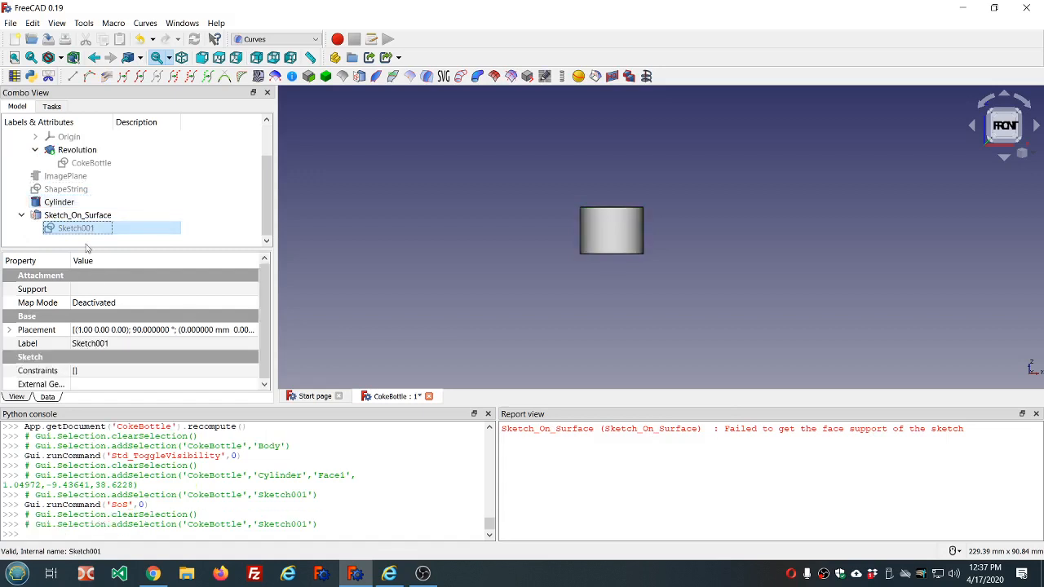
{"action": "left_click", "coordinate": [140, 302]}
{"action": "left_click", "coordinate": [251, 303]}
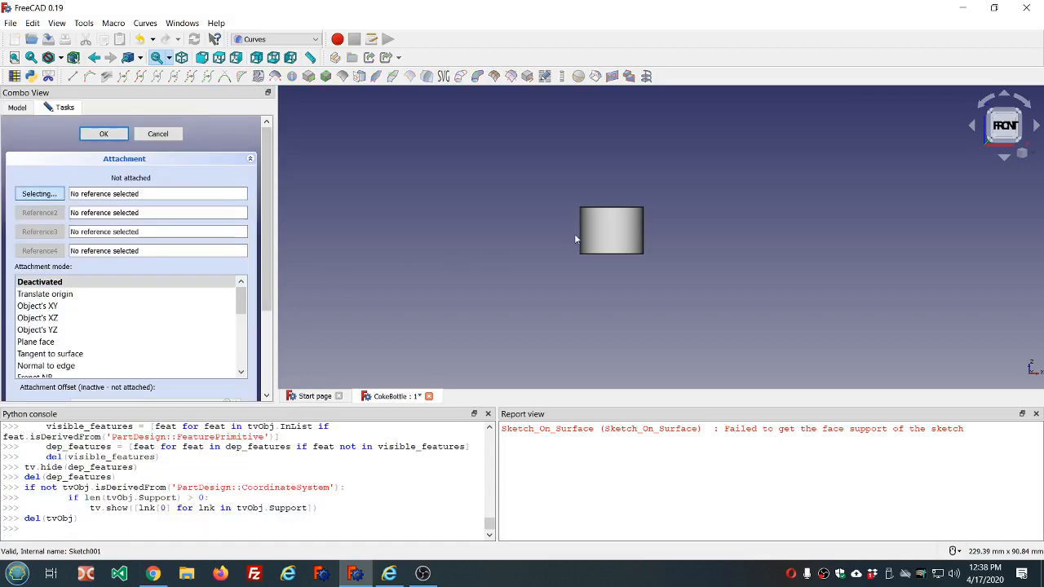
{"action": "left_click", "coordinate": [622, 232]}
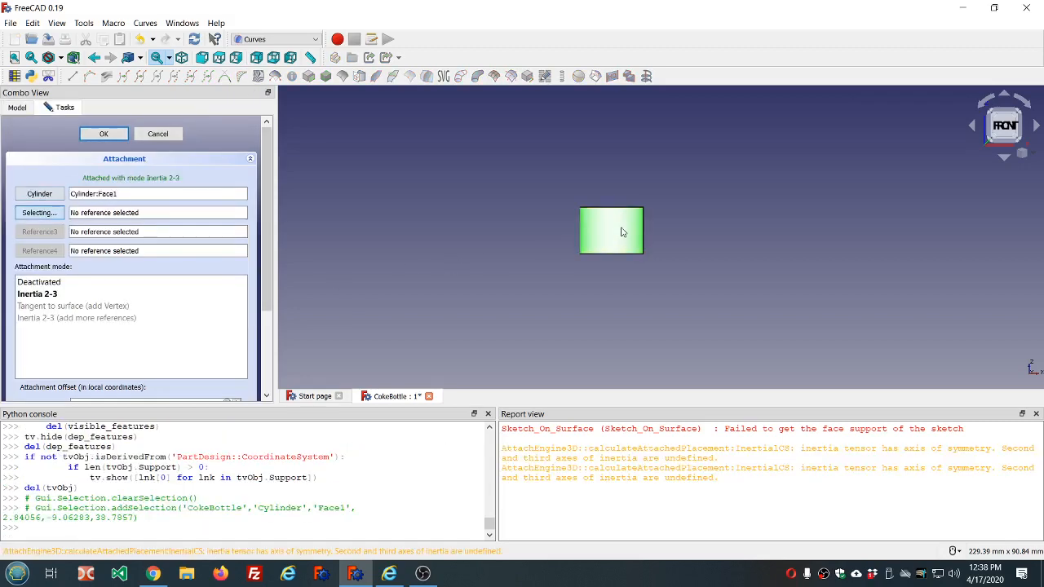
{"action": "left_click", "coordinate": [70, 284]}
{"action": "left_click", "coordinate": [94, 136]}
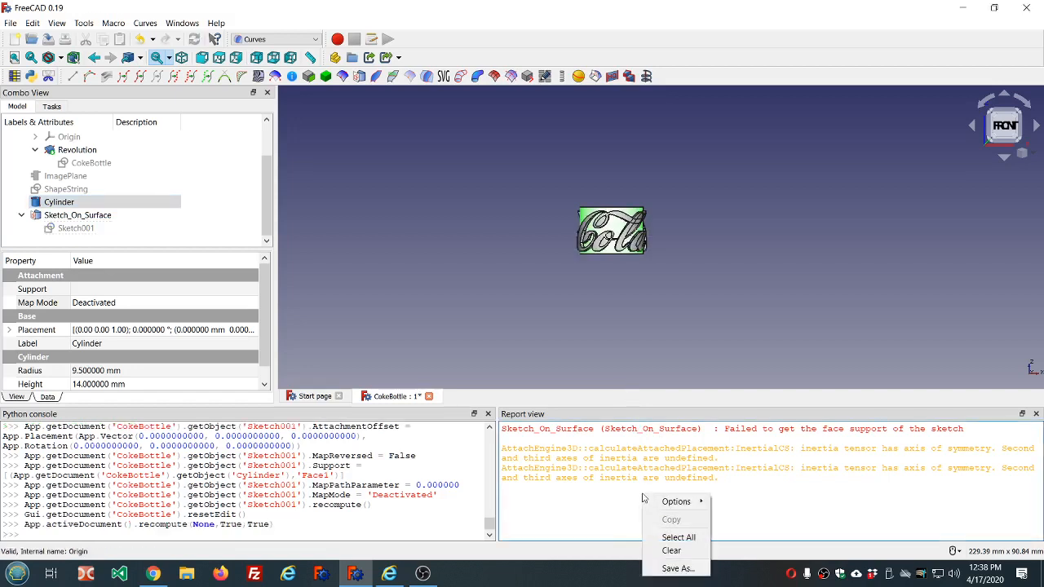
{"action": "left_click", "coordinate": [672, 550]}
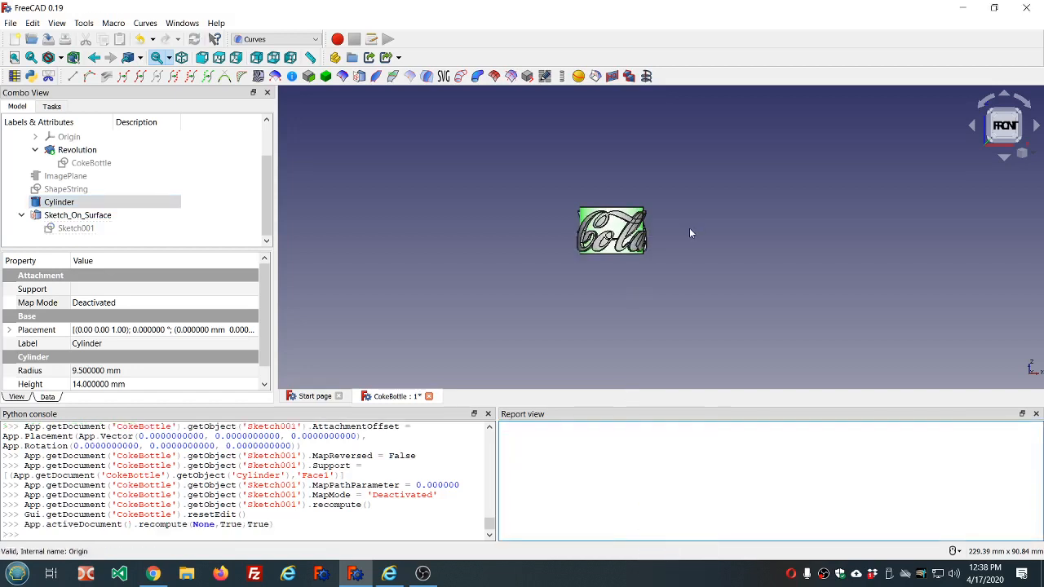
{"action": "middle_click_drag", "start_coordinate": [689, 228], "coordinate": [548, 223]}
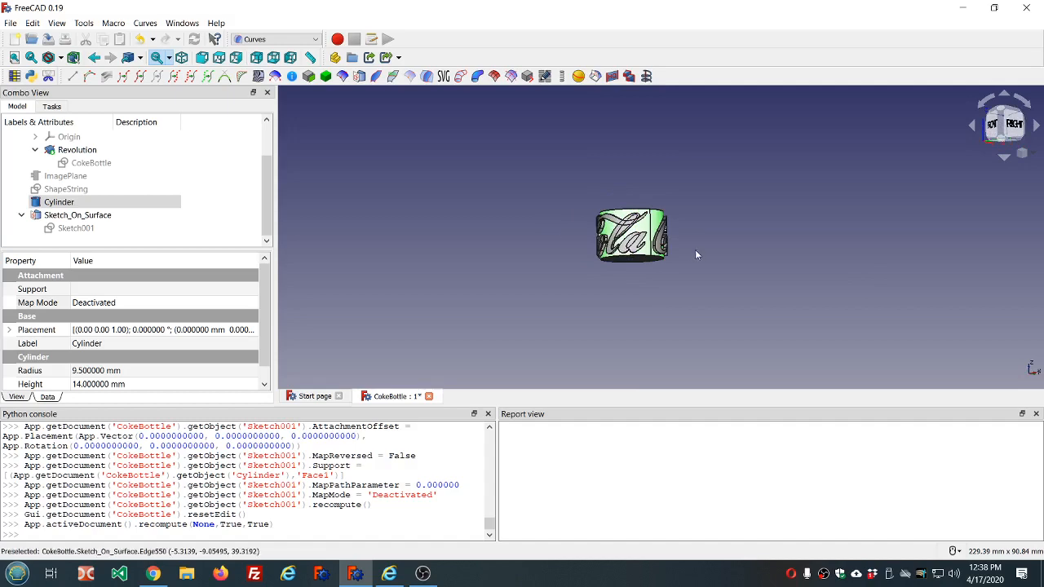
- Make the Body visible again together with the lettering mapped onto the cylinder
{"action": "scroll", "coordinate": [691, 247], "scroll_direction": "up", "scroll_amount": 5}
{"action": "middle_click_drag", "start_coordinate": [692, 244], "coordinate": [661, 271]}
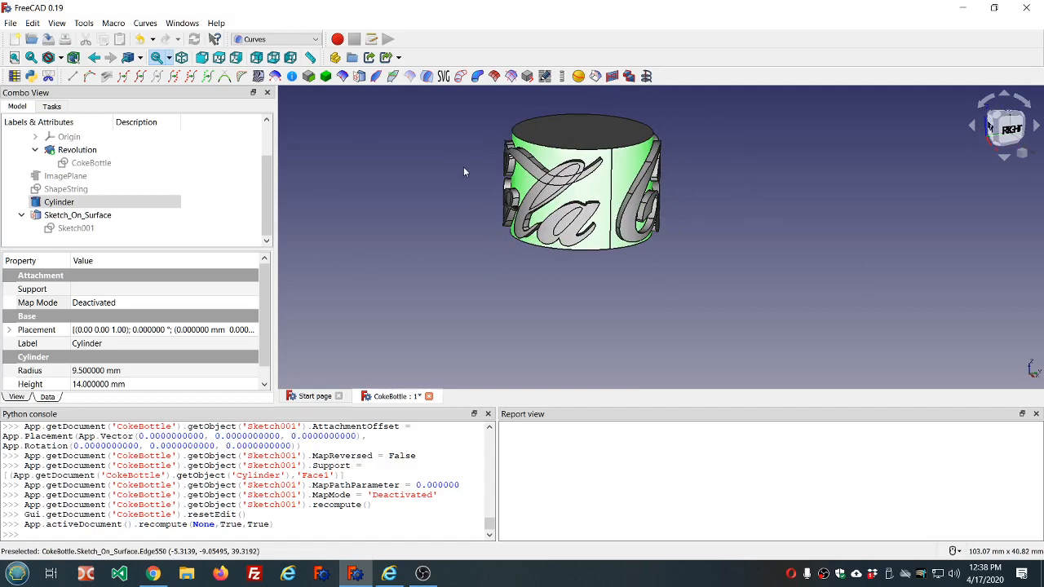
{"action": "mouse_move", "coordinate": [690, 160]}
{"action": "middle_mouse_down"}
{"action": "mouse_move", "coordinate": [674, 240]}
{"action": "mouse_move", "coordinate": [694, 226]}
{"action": "mouse_move", "coordinate": [689, 269]}
{"action": "mouse_move", "coordinate": [670, 167]}
{"action": "middle_mouse_up"}
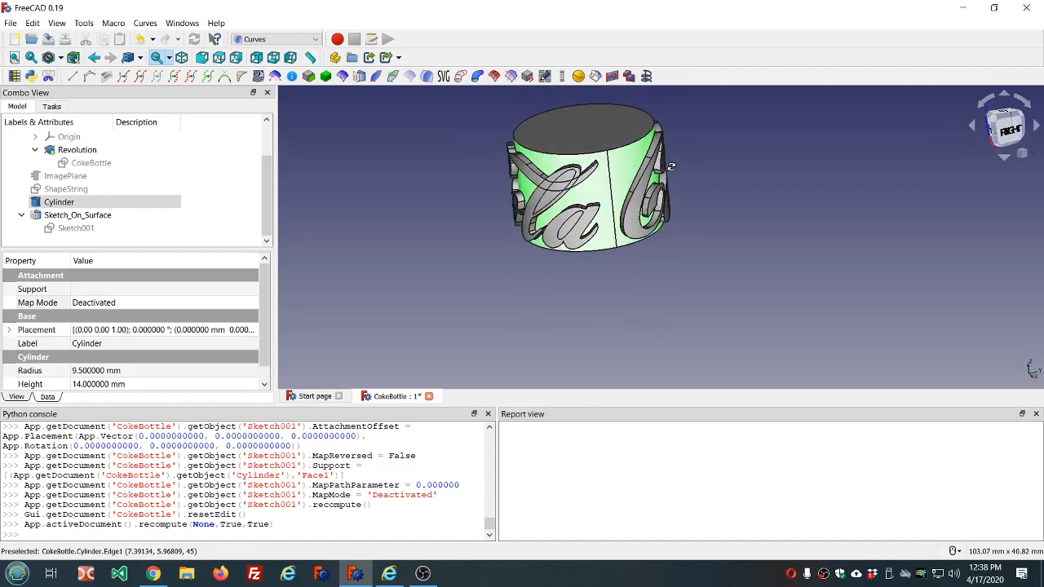
{"action": "scroll", "coordinate": [603, 183], "scroll_direction": "up", "scroll_amount": 3}
{"action": "scroll", "coordinate": [583, 196], "scroll_direction": "up", "scroll_amount": 2}
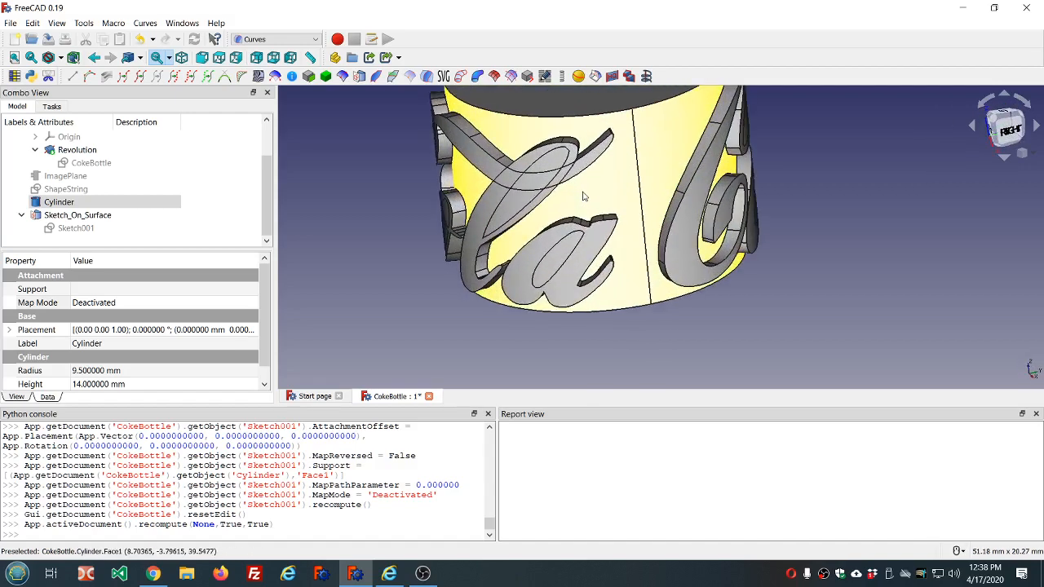
{"action": "scroll", "coordinate": [146, 174], "scroll_direction": "up", "scroll_amount": 2}
{"action": "left_click", "coordinate": [65, 163]}
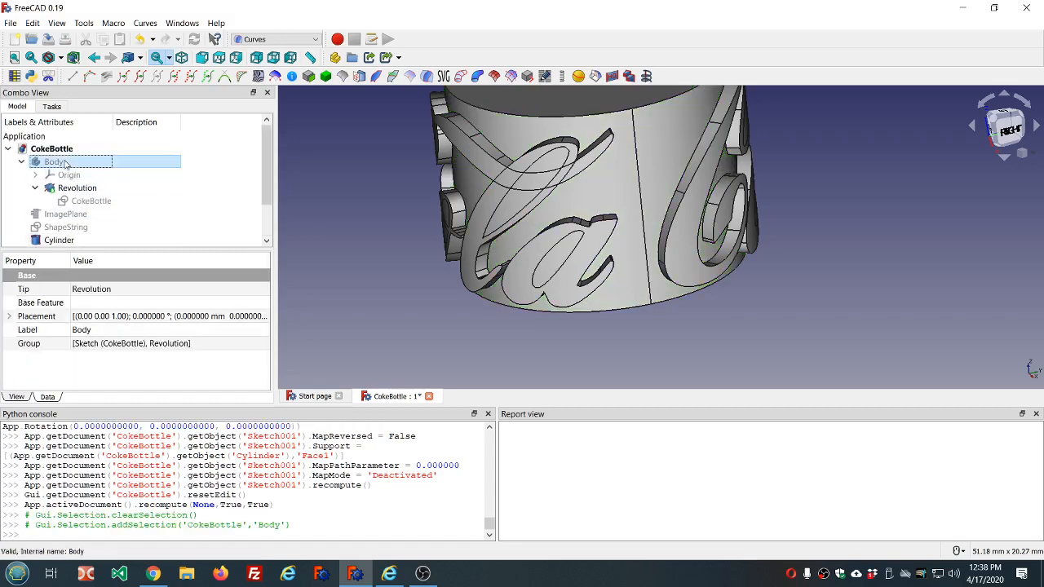
{"action": "key", "text": "space"}
- Examine the wrapped lettering against the bottle surface, including the inner openings of the letters l and a
{"action": "middle_click_drag", "start_coordinate": [367, 195], "coordinate": [430, 220]}
{"action": "scroll", "coordinate": [430, 221], "scroll_direction": "down", "scroll_amount": 3}
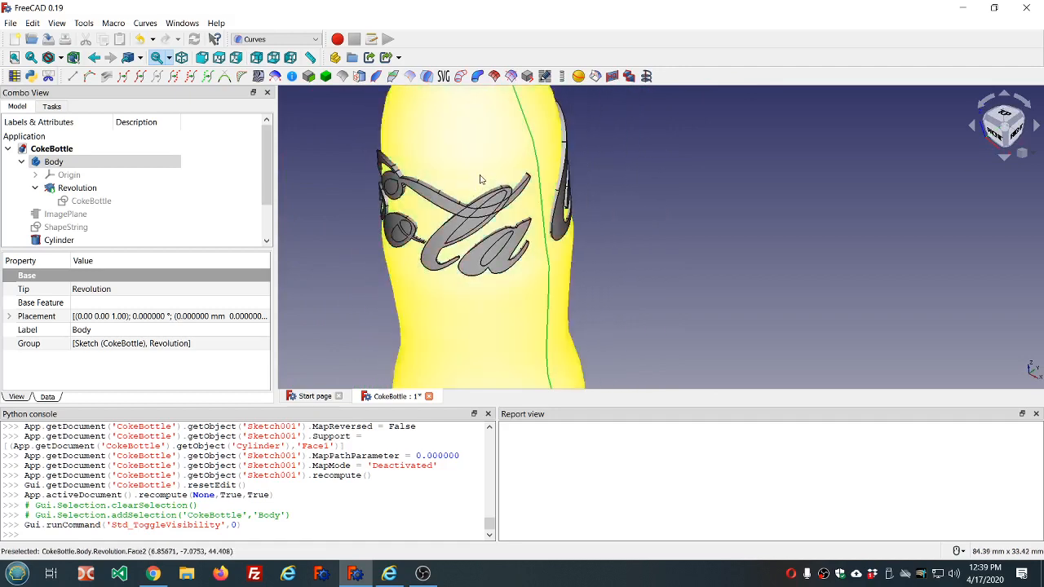
{"action": "middle_click_drag", "start_coordinate": [478, 178], "coordinate": [469, 155]}
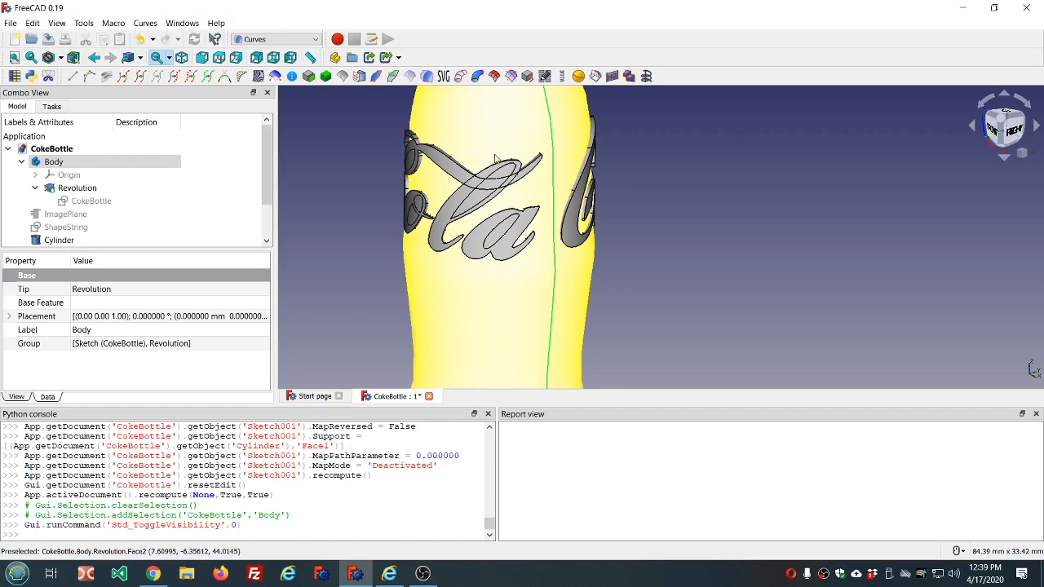
{"action": "scroll", "coordinate": [498, 167], "scroll_direction": "up", "scroll_amount": 8}
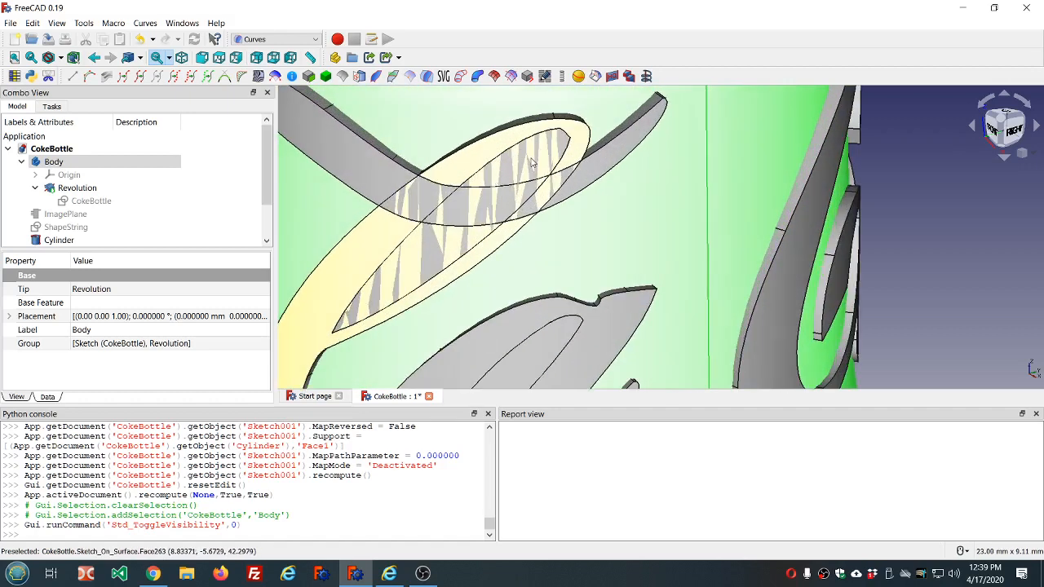
{"action": "scroll", "coordinate": [531, 163], "scroll_direction": "down", "scroll_amount": 4}
{"action": "scroll", "coordinate": [528, 280], "scroll_direction": "up", "scroll_amount": 1}
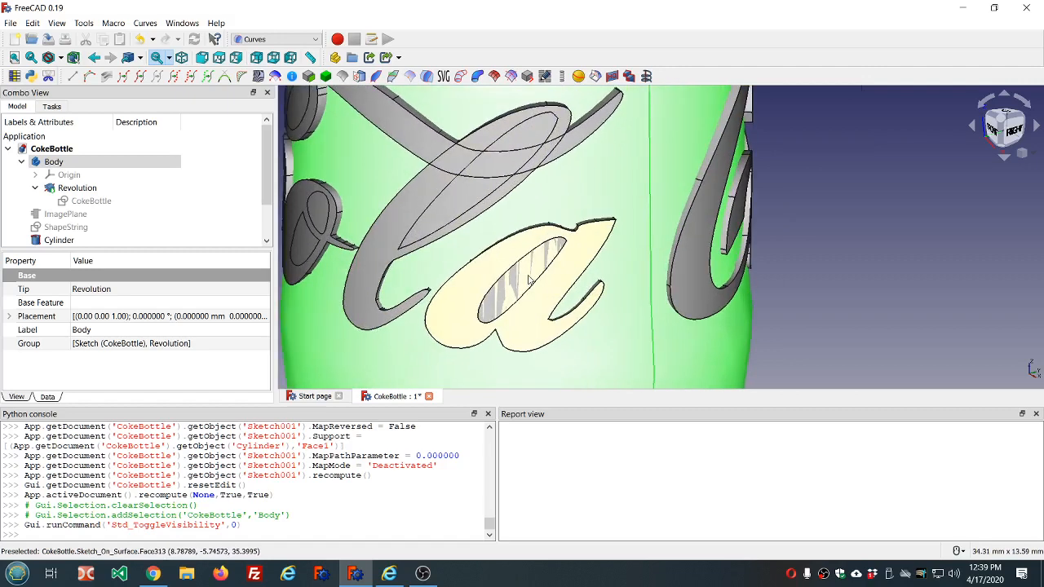
{"action": "left_click", "coordinate": [524, 277]}
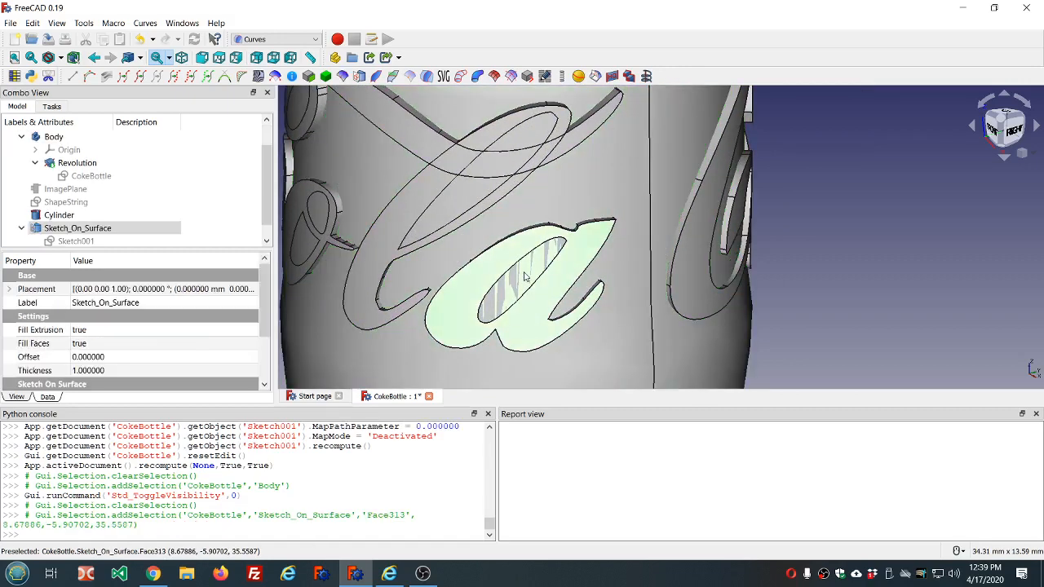
{"action": "double_click", "coordinate": [528, 279]}
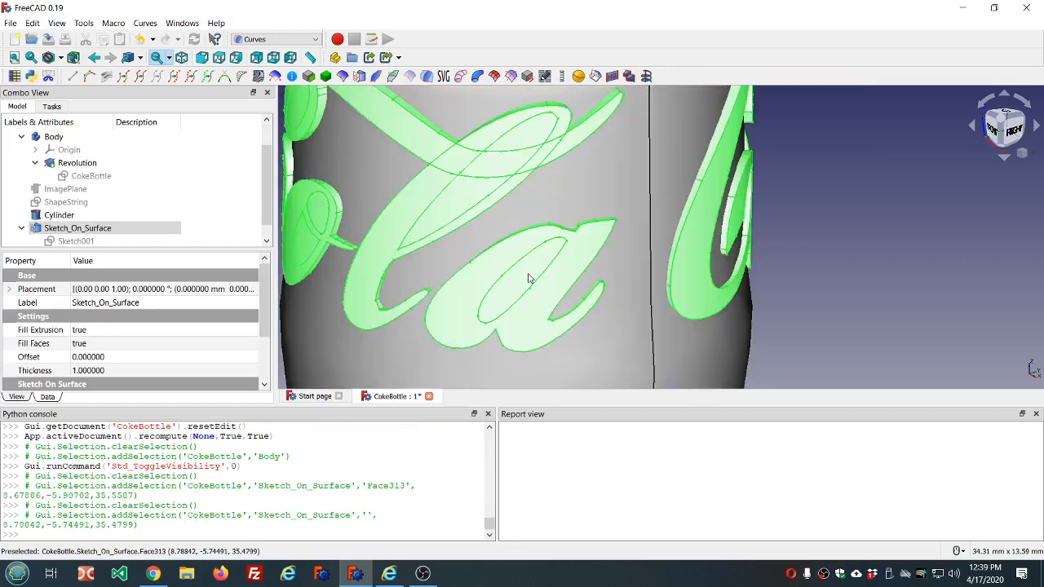
{"action": "left_click", "coordinate": [598, 194]}
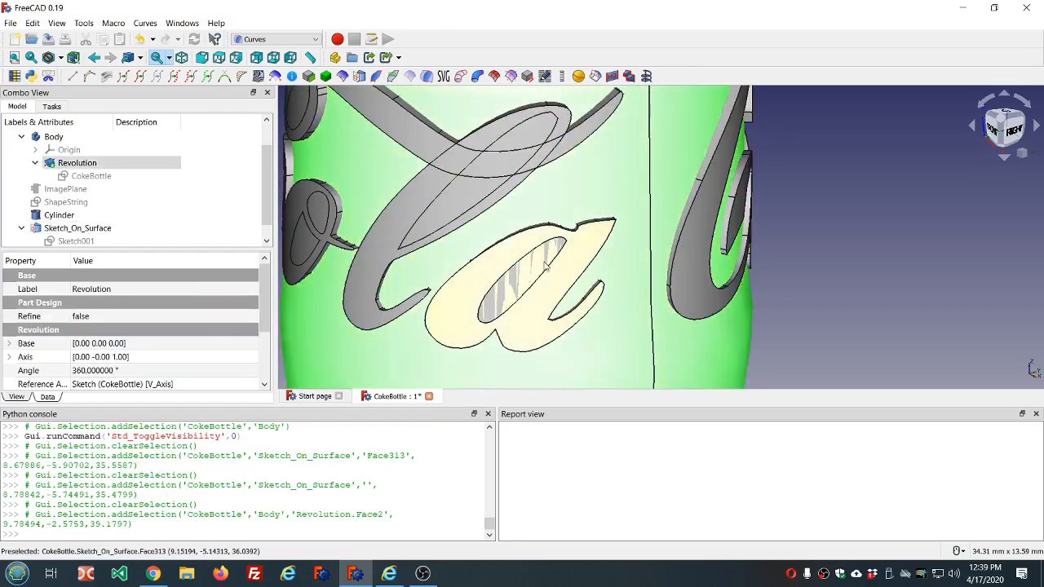
{"action": "left_click", "coordinate": [545, 265]}
{"action": "middle_click_drag", "start_coordinate": [646, 283], "coordinate": [512, 268]}
{"action": "scroll", "coordinate": [512, 268], "scroll_direction": "down", "scroll_amount": 3}
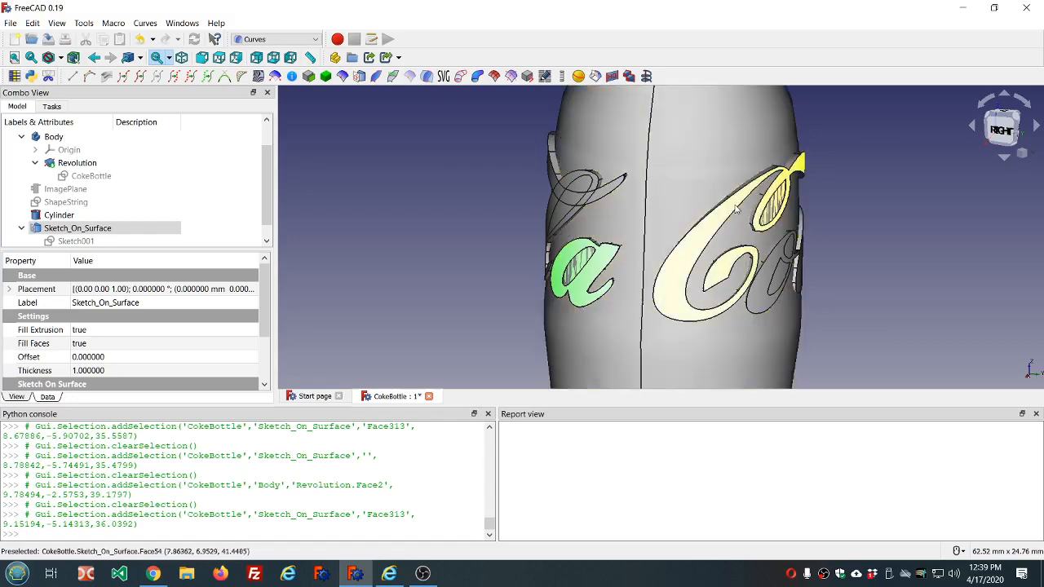
{"action": "middle_click_drag", "start_coordinate": [576, 234], "coordinate": [499, 140]}
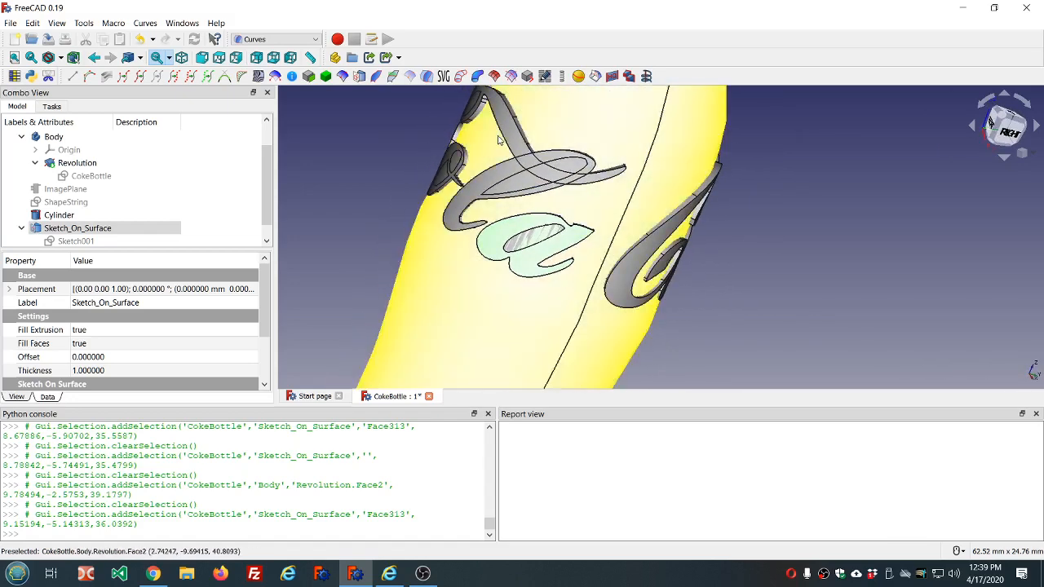
{"action": "key", "text": "3"}
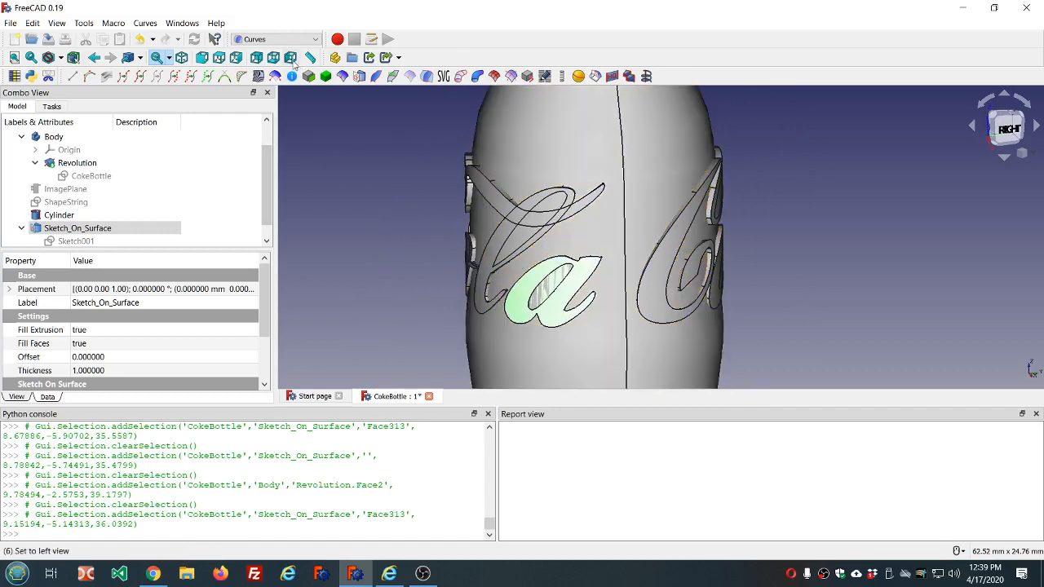
- Switch to the Part workbench and explode the Sketch_On_Surface compound into separate pieces
{"action": "left_click", "coordinate": [320, 40]}
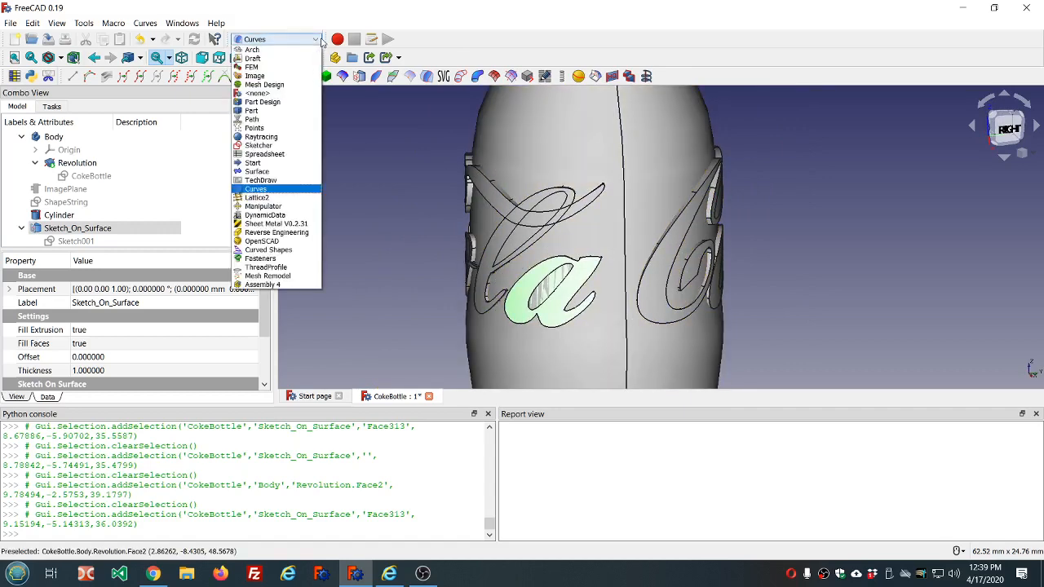
{"action": "left_click", "coordinate": [279, 107]}
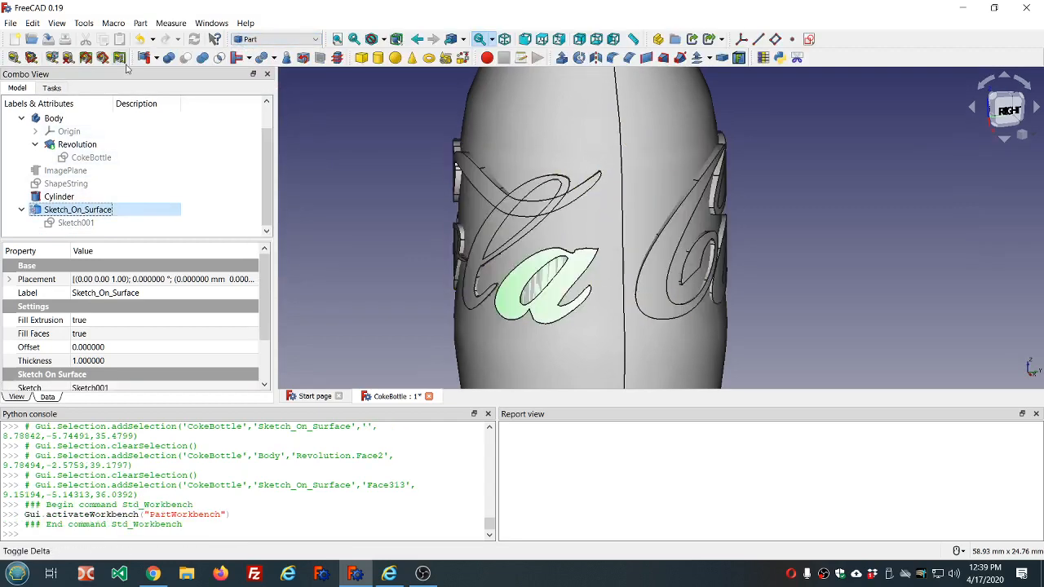
{"action": "left_click", "coordinate": [156, 58]}
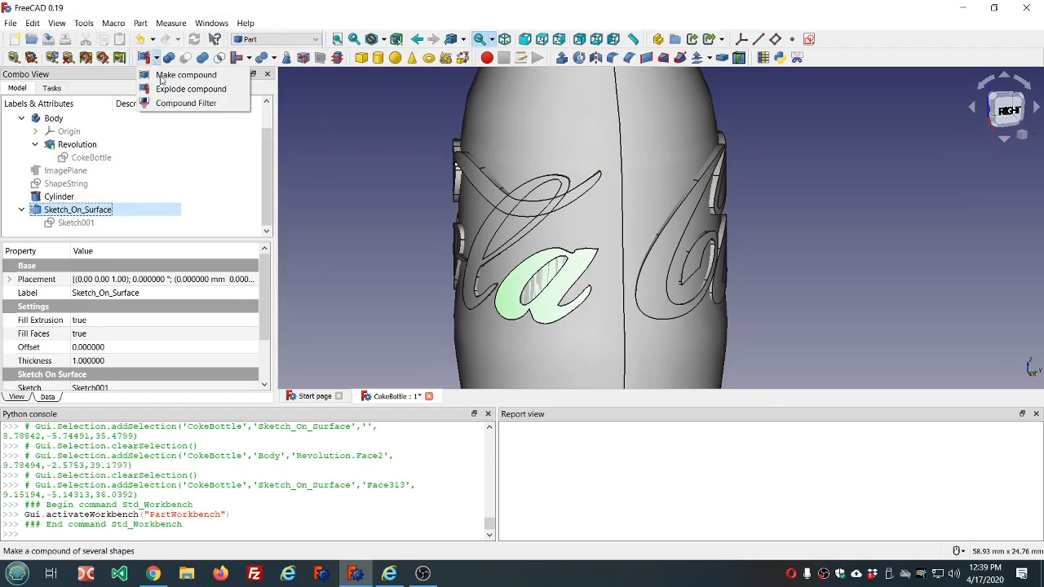
{"action": "key", "text": "Escape"}
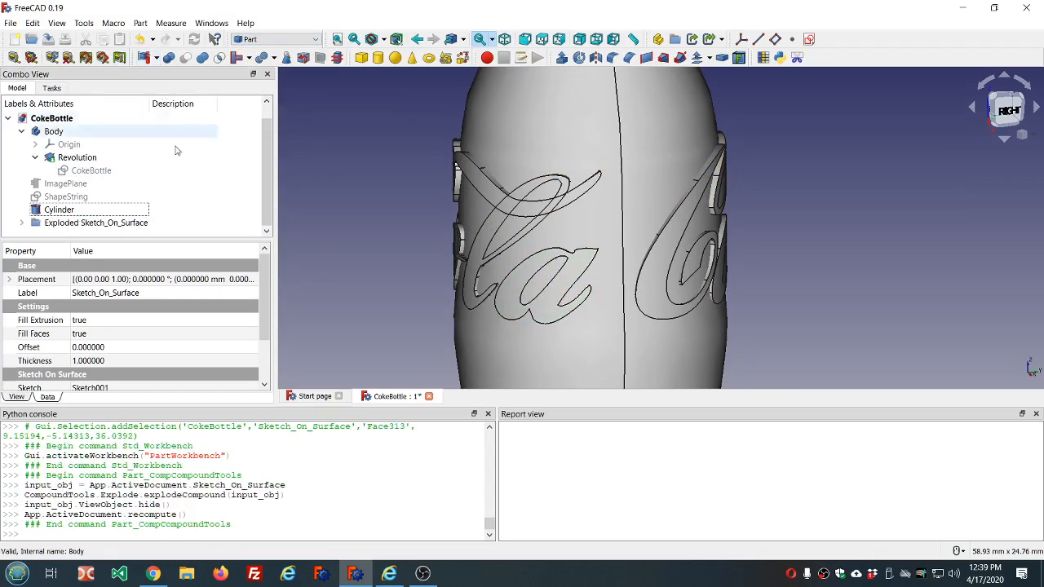
- Expand the Exploded Sketch_On_Surface group and select individual letter outlines and inner pieces to identify their tree entries
{"action": "left_click", "coordinate": [21, 222]}
{"action": "scroll", "coordinate": [263, 183], "scroll_direction": "down", "scroll_amount": 2}
{"action": "scroll", "coordinate": [257, 181], "scroll_direction": "down", "scroll_amount": 2}
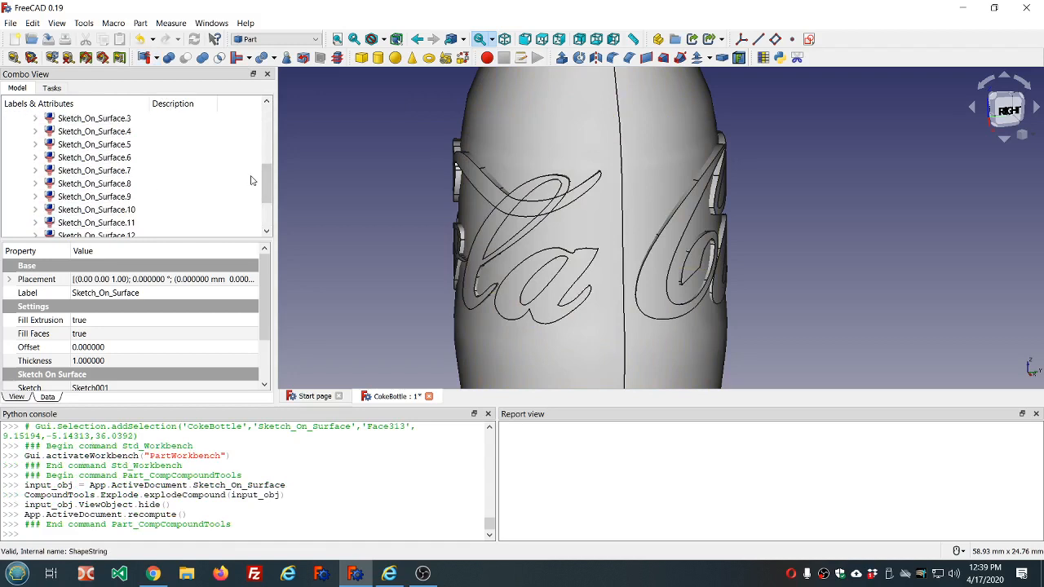
{"action": "left_click", "coordinate": [122, 158]}
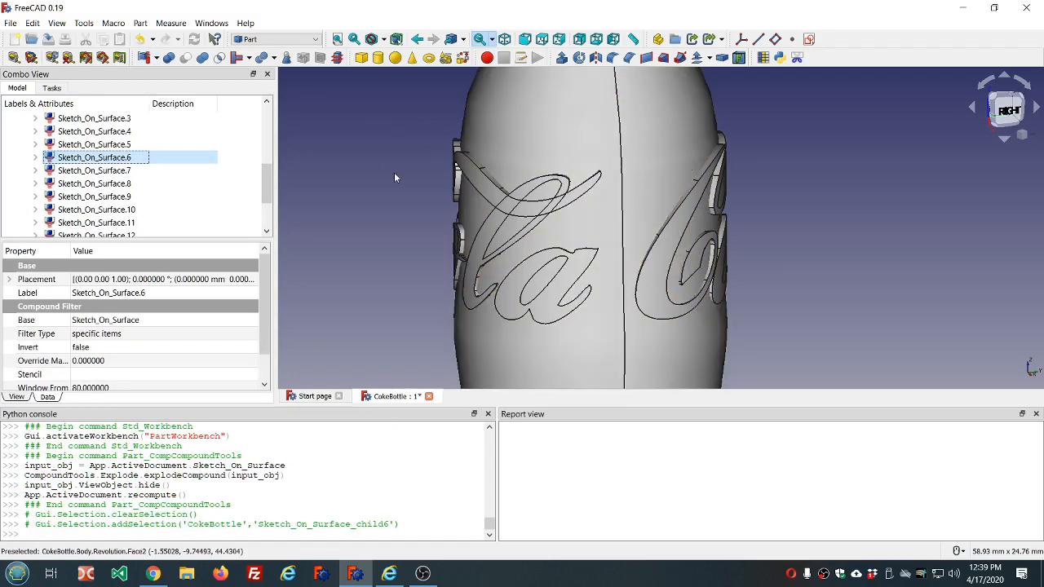
{"action": "left_click_drag", "start_coordinate": [275, 187], "coordinate": [275, 129]}
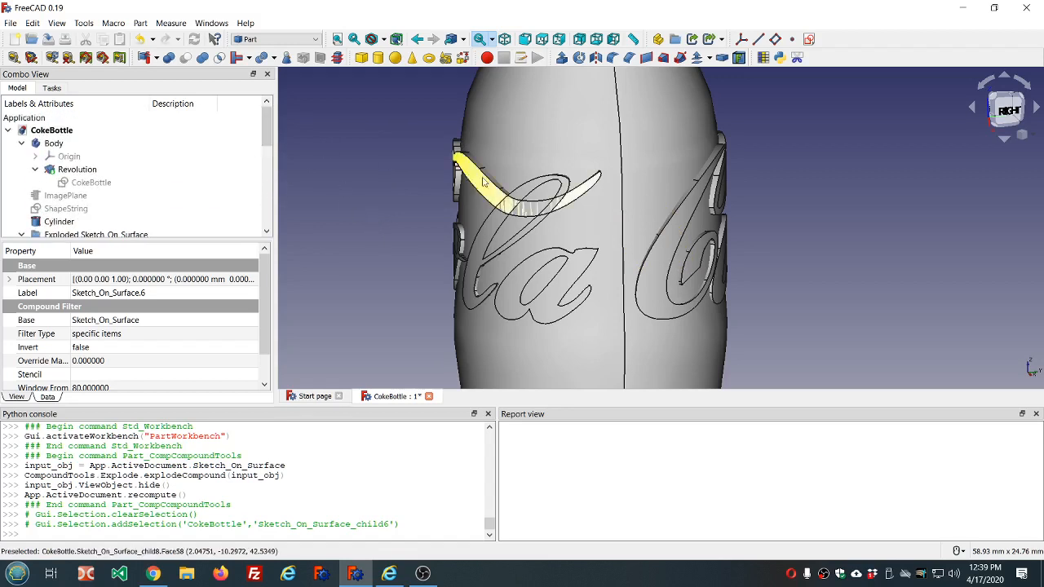
{"action": "left_click", "coordinate": [554, 192]}
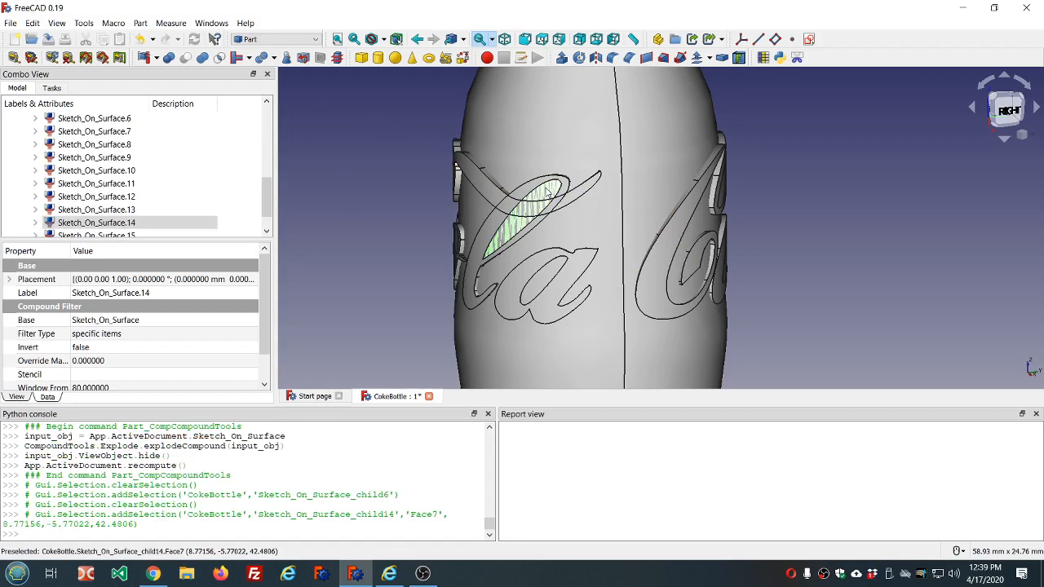
{"action": "scroll", "coordinate": [548, 193], "scroll_direction": "down", "scroll_amount": 2}
{"action": "middle_click_drag", "start_coordinate": [462, 205], "coordinate": [526, 234]}
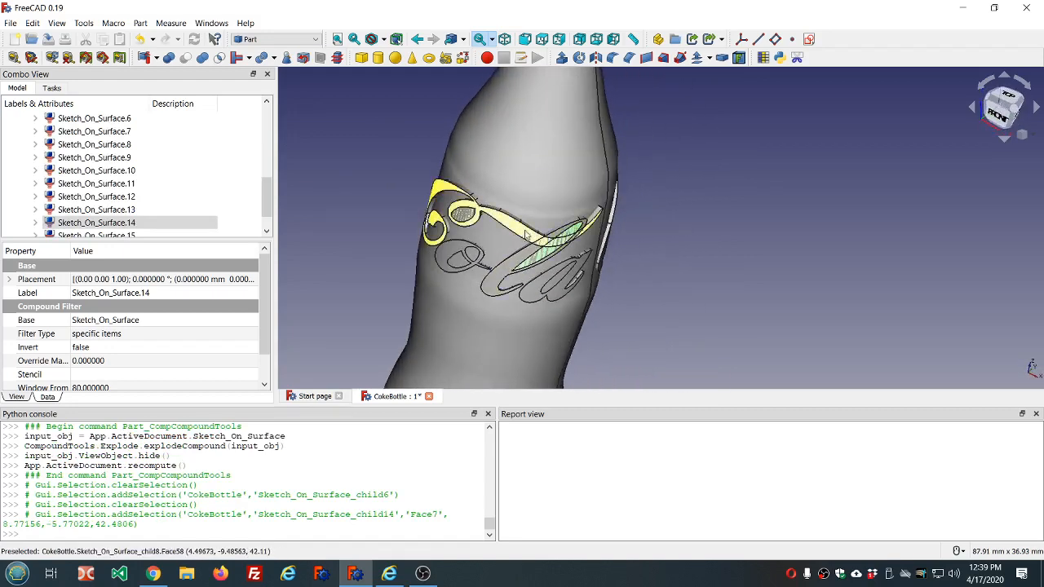
{"action": "left_click", "coordinate": [526, 235]}
{"action": "mouse_move", "coordinate": [541, 198]}
{"action": "middle_mouse_down"}
{"action": "mouse_move", "coordinate": [536, 163]}
{"action": "mouse_move", "coordinate": [560, 175]}
{"action": "mouse_move", "coordinate": [548, 185]}
{"action": "middle_mouse_up"}
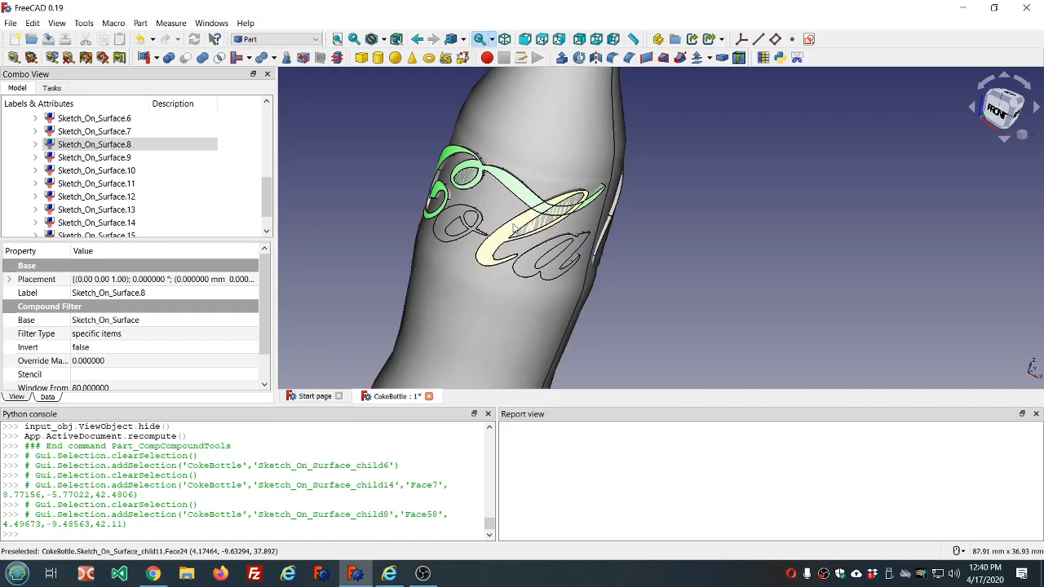
{"action": "left_click", "coordinate": [515, 230]}
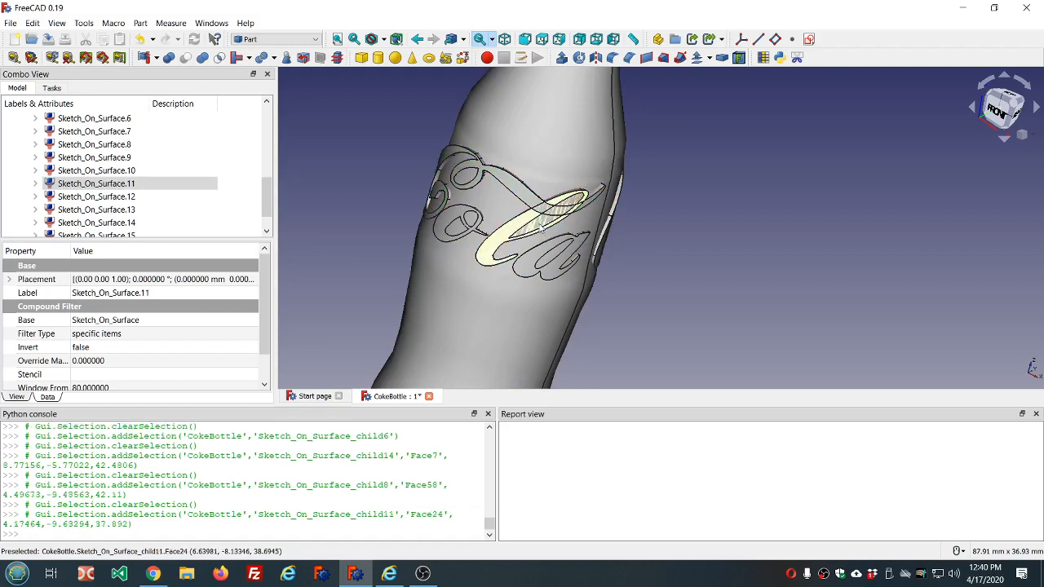
{"action": "left_click", "coordinate": [539, 229], "text": "ctrl"}
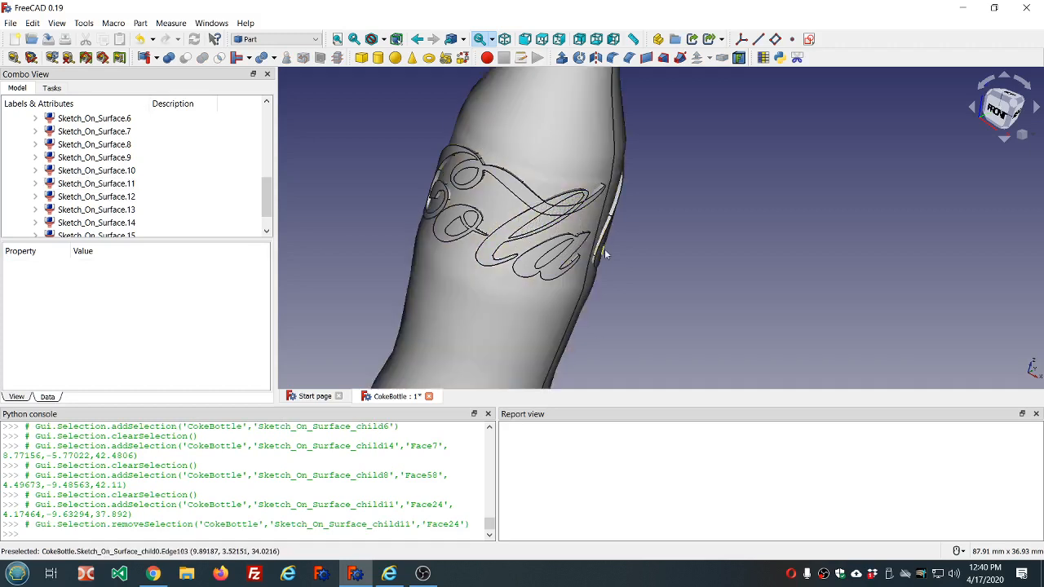
- Hide the Body and the Cylinder to isolate the exploded lettering pieces
{"action": "scroll", "coordinate": [167, 181], "scroll_direction": "up", "scroll_amount": 5}
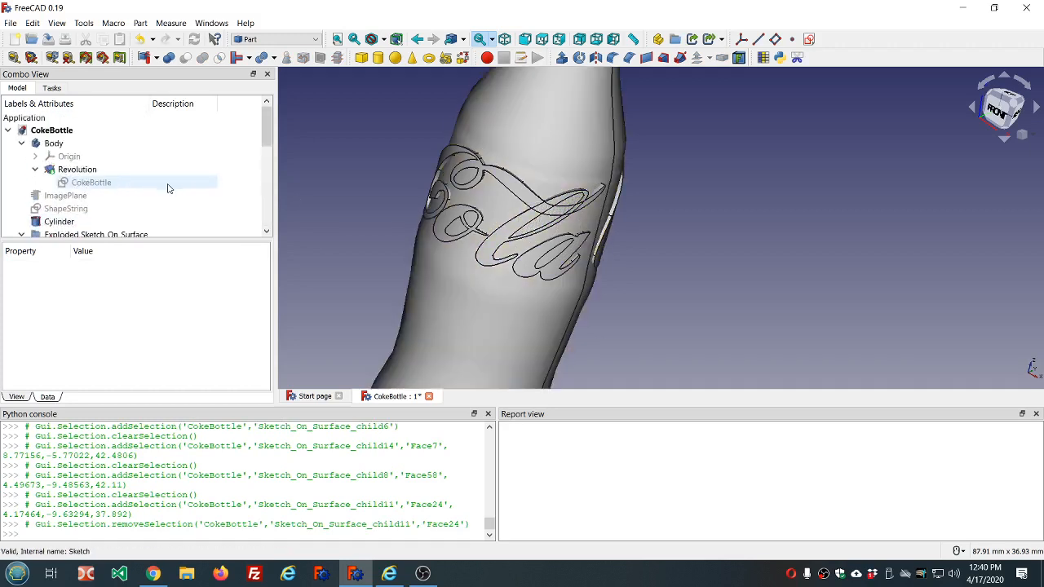
{"action": "scroll", "coordinate": [167, 186], "scroll_direction": "down", "scroll_amount": 4}
{"action": "scroll", "coordinate": [168, 186], "scroll_direction": "up", "scroll_amount": 1}
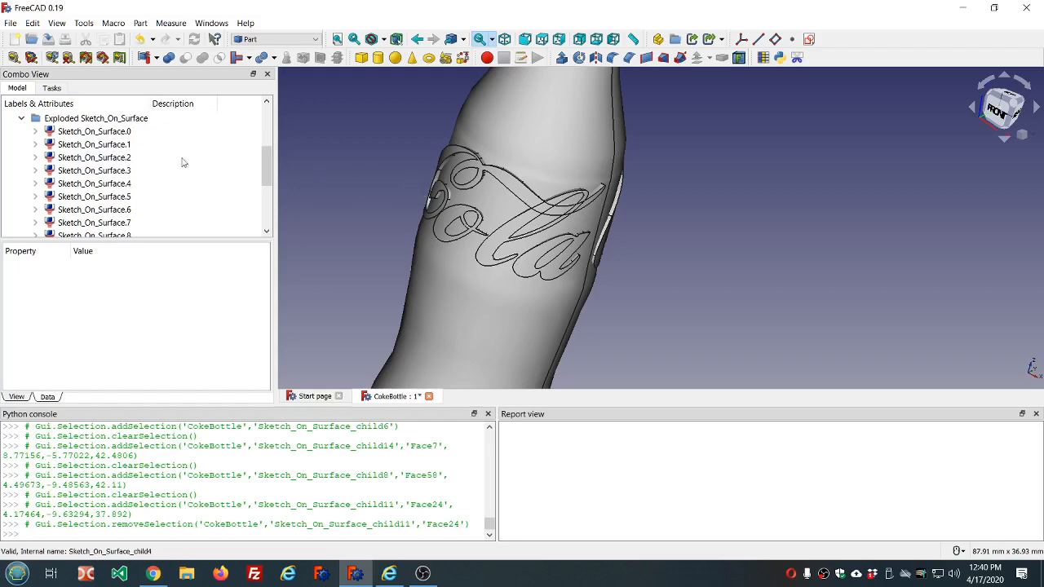
{"action": "scroll", "coordinate": [183, 163], "scroll_direction": "up", "scroll_amount": 3}
{"action": "left_click", "coordinate": [59, 144]}
{"action": "key", "text": "space"}
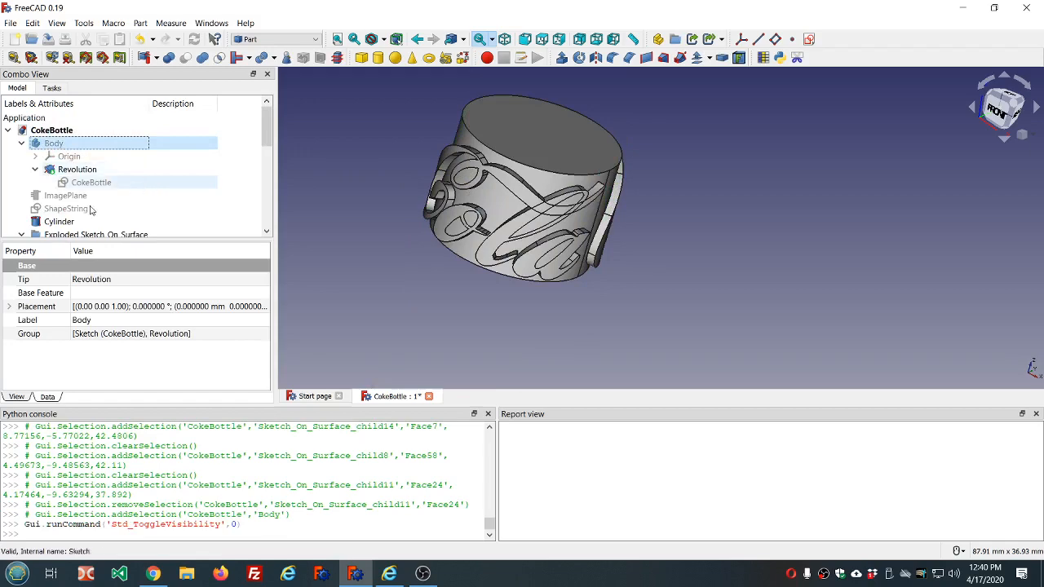
{"action": "left_click", "coordinate": [71, 225]}
{"action": "key", "text": "space"}
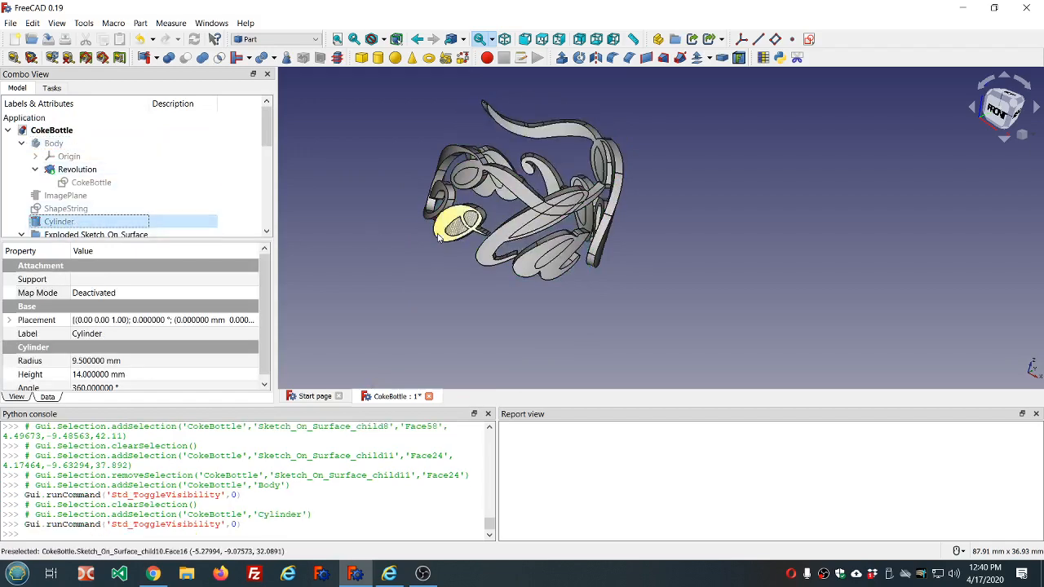
- Inspect the large C's outline piece and the inner piece of its upper loop, and clear the selection
{"action": "middle_click_drag", "start_coordinate": [642, 243], "coordinate": [669, 229]}
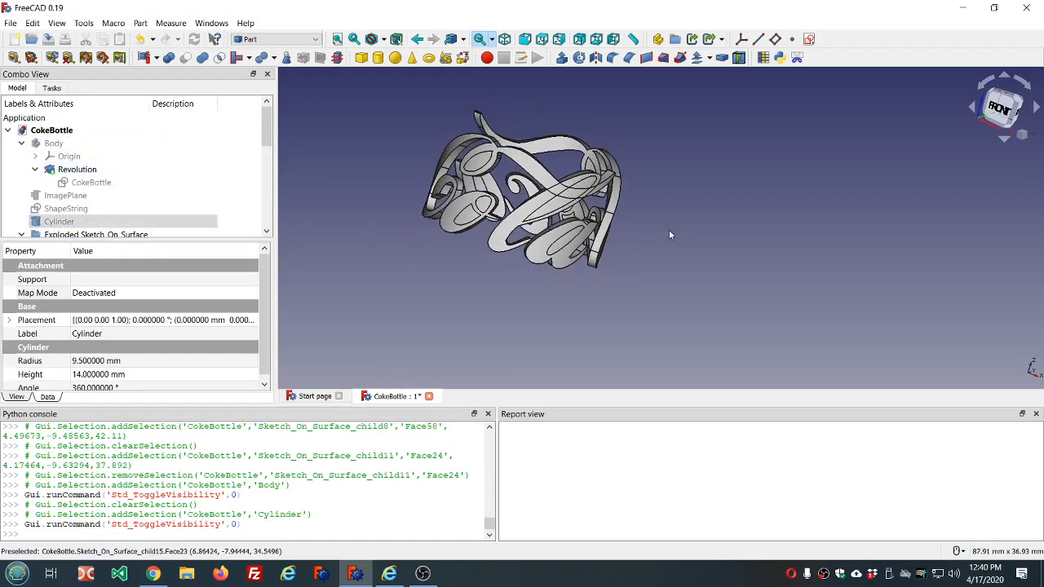
{"action": "middle_click_drag", "start_coordinate": [507, 219], "coordinate": [447, 245]}
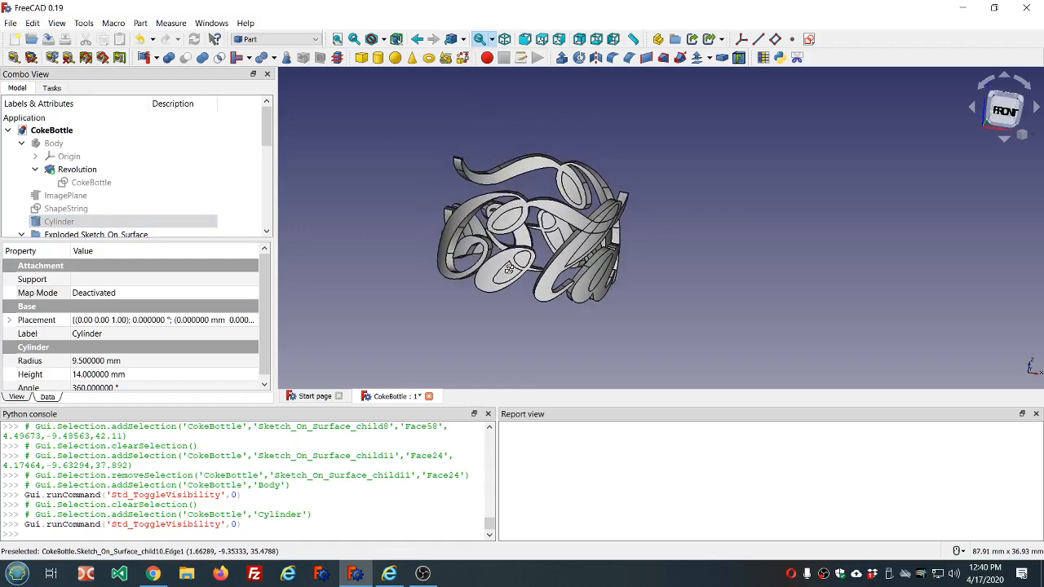
{"action": "left_click", "coordinate": [457, 225]}
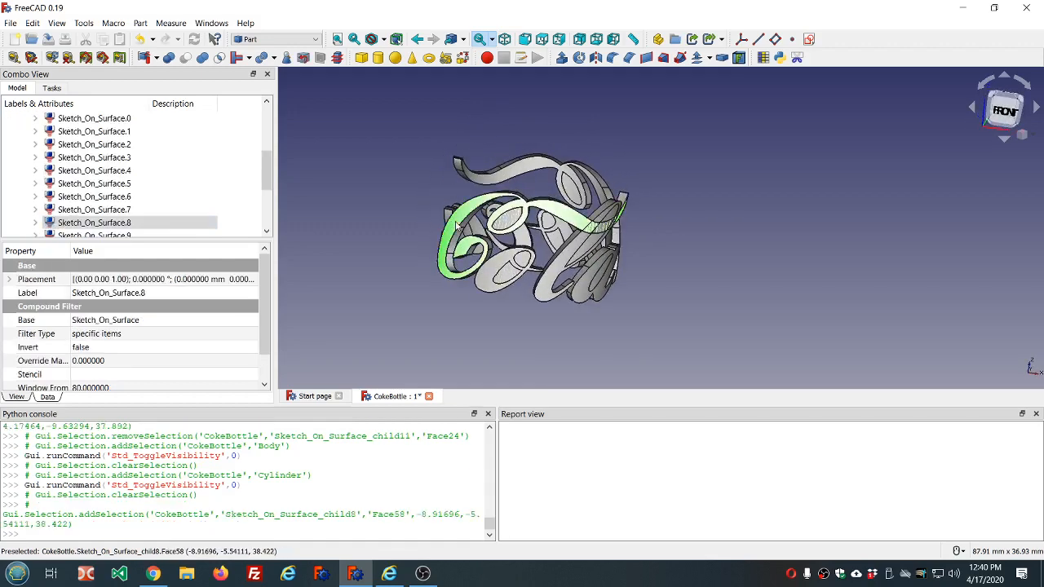
{"action": "left_click", "coordinate": [513, 220], "text": "ctrl"}
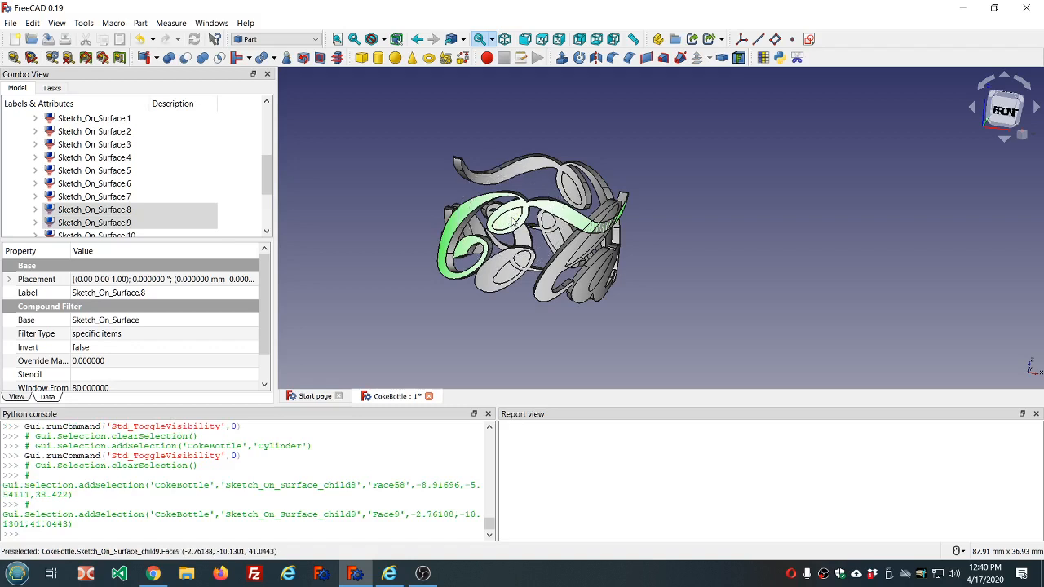
{"action": "left_click", "coordinate": [677, 239]}
{"action": "middle_click_drag", "start_coordinate": [713, 234], "coordinate": [663, 229]}
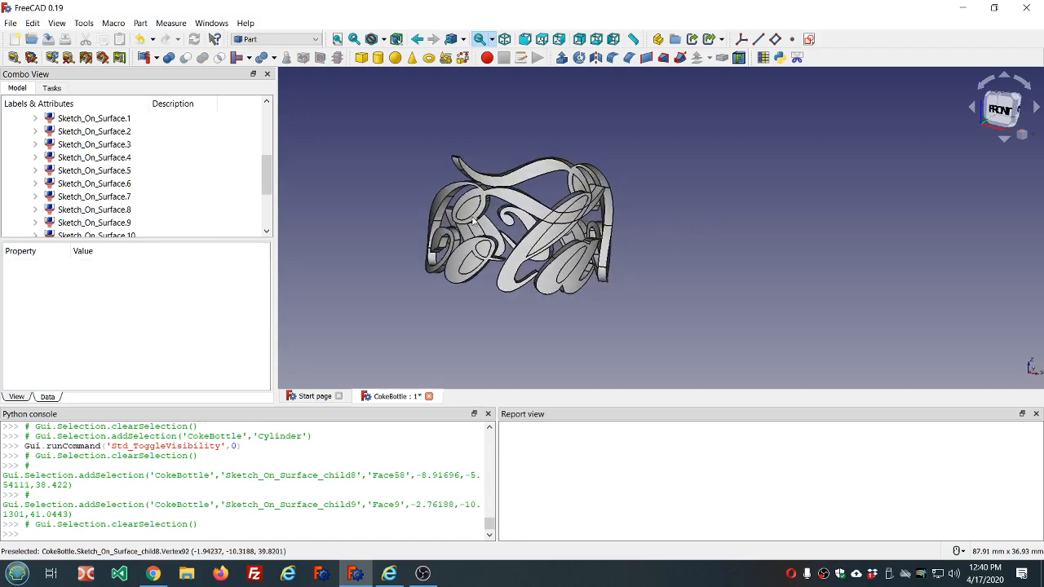
- Cut the inner loop piece Sketch_On_Surface.9 out of the large C of Cola, Sketch_On_Surface.8
{"action": "left_click", "coordinate": [466, 212]}
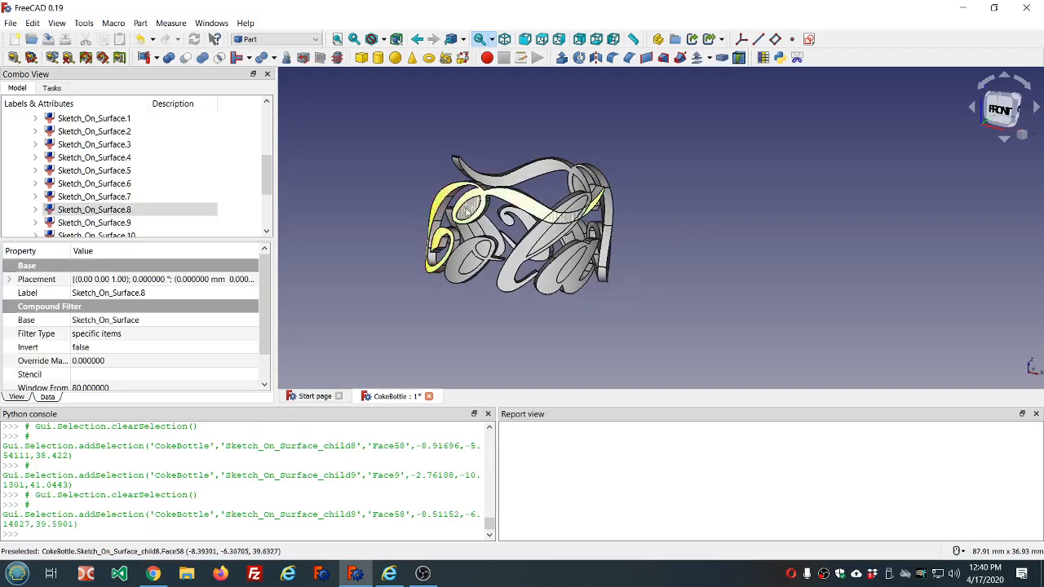
{"action": "left_click", "coordinate": [470, 214], "text": "ctrl"}
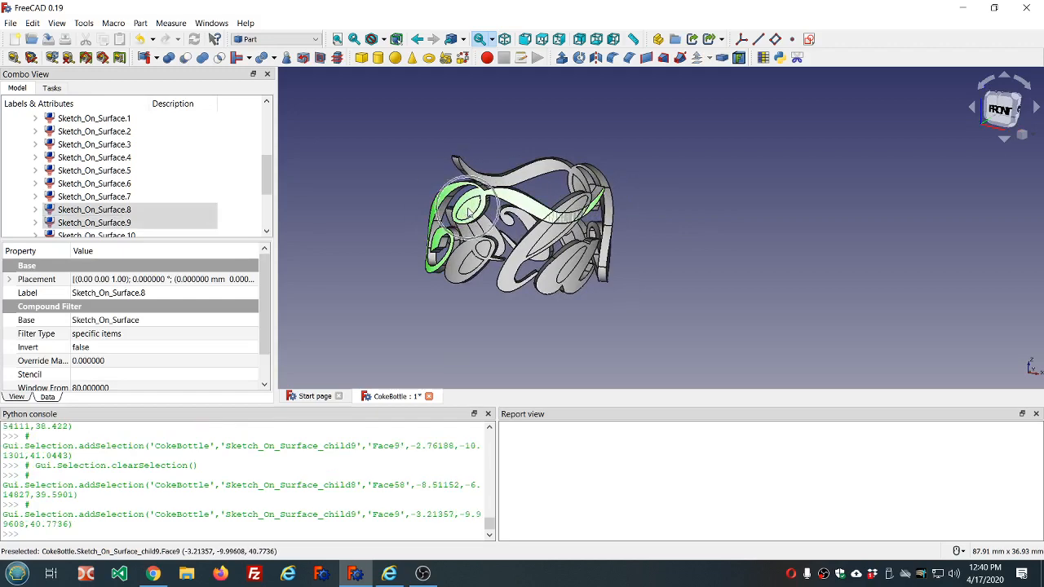
{"action": "left_click", "coordinate": [186, 57]}
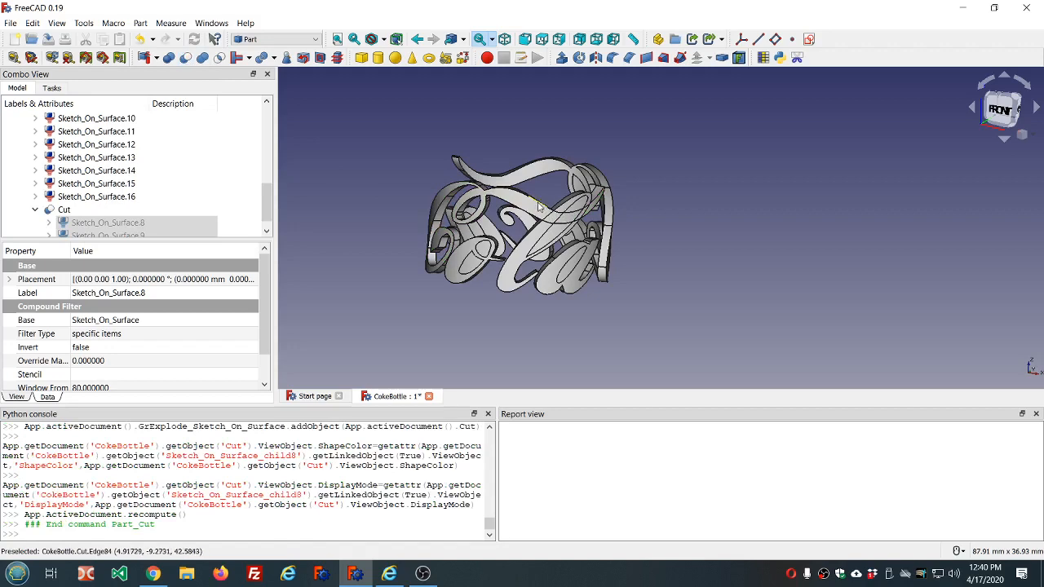
- Cut the inner piece Sketch_On_Surface.14 out of the letter l of Cola, Sketch_On_Surface.11
{"action": "left_click", "coordinate": [552, 230]}
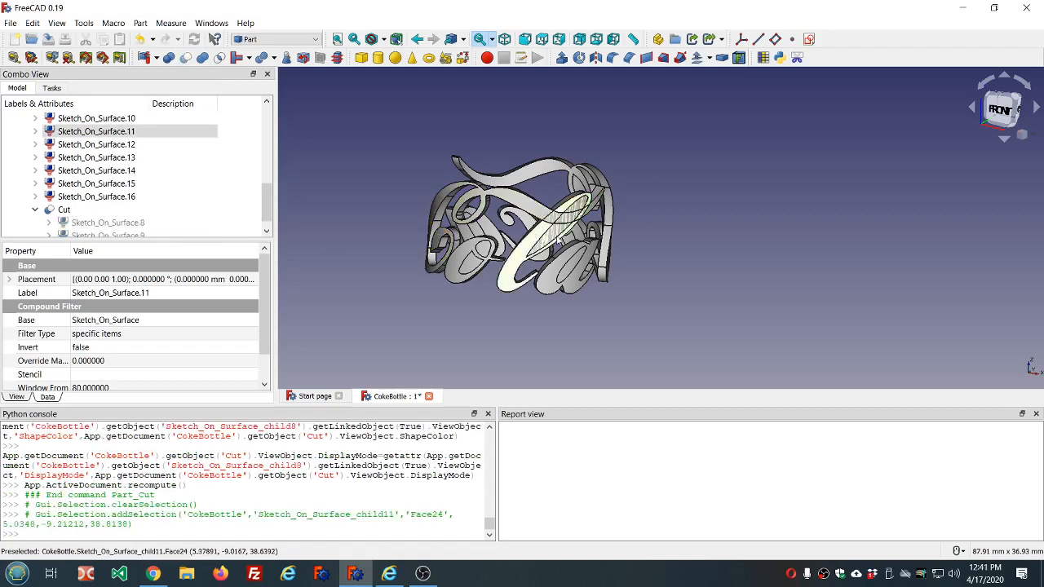
{"action": "left_click", "coordinate": [560, 231], "text": "ctrl"}
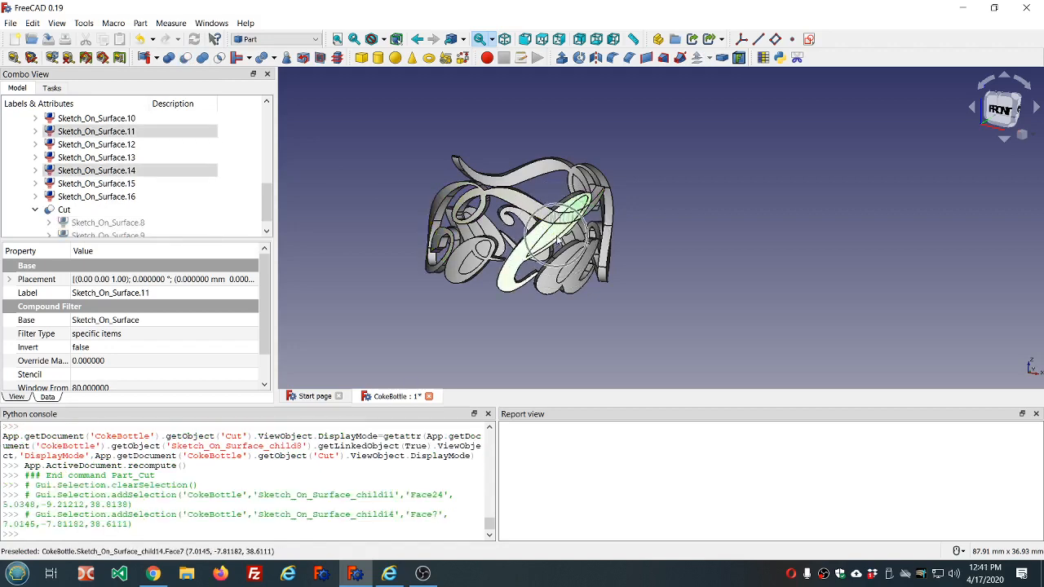
{"action": "left_click", "coordinate": [186, 57]}
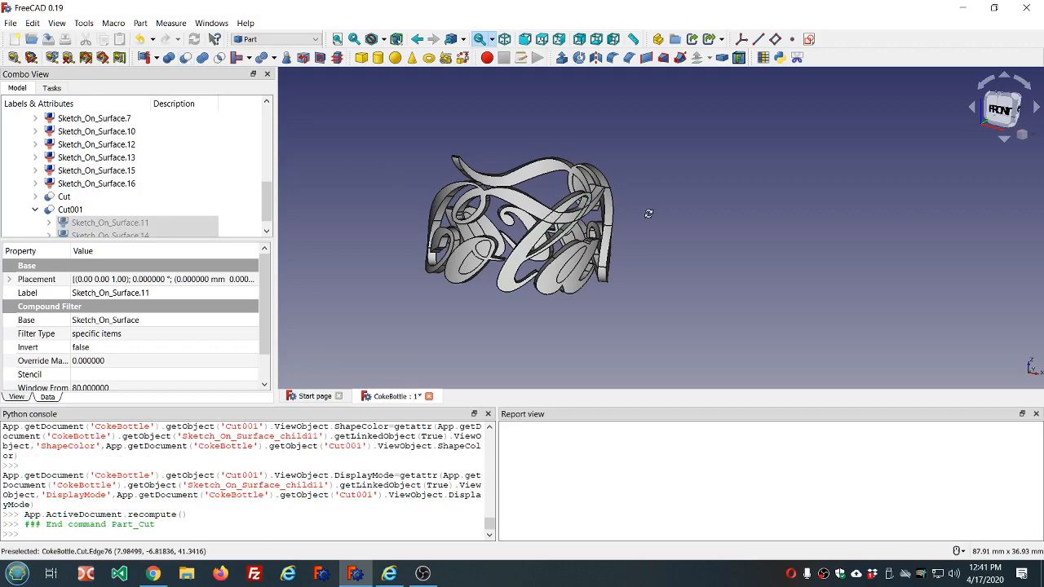
- Cut both inner pieces, Sketch_On_Surface.12 and Sketch_On_Surface.13, out of the letter o of Cola, Sketch_On_Surface.10
{"action": "mouse_move", "coordinate": [648, 213]}
{"action": "middle_mouse_down"}
{"action": "mouse_move", "coordinate": [575, 222]}
{"action": "mouse_move", "coordinate": [594, 204]}
{"action": "mouse_move", "coordinate": [678, 197]}
{"action": "mouse_move", "coordinate": [632, 211]}
{"action": "middle_mouse_up"}
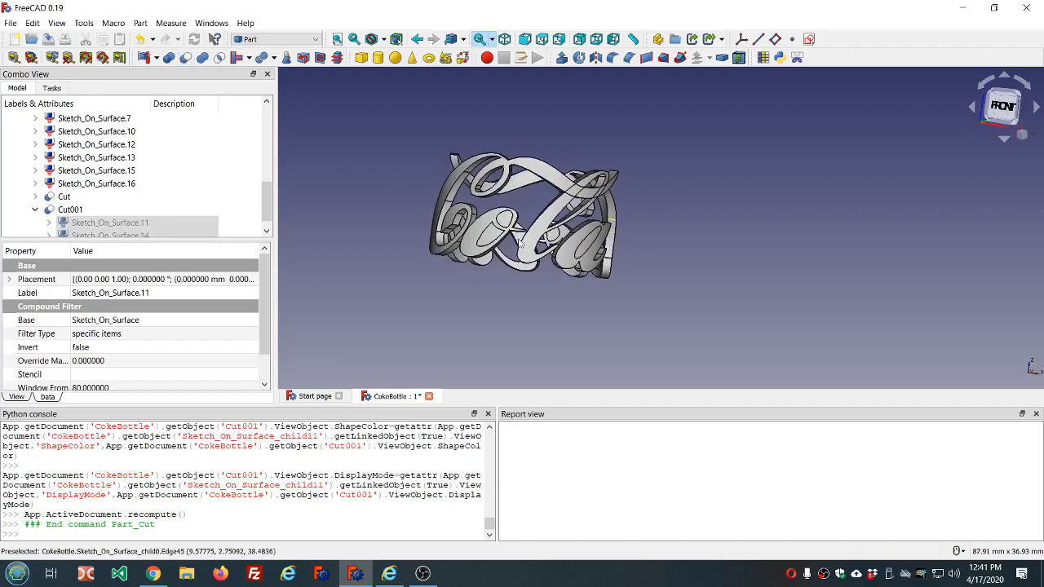
{"action": "left_click", "coordinate": [486, 238]}
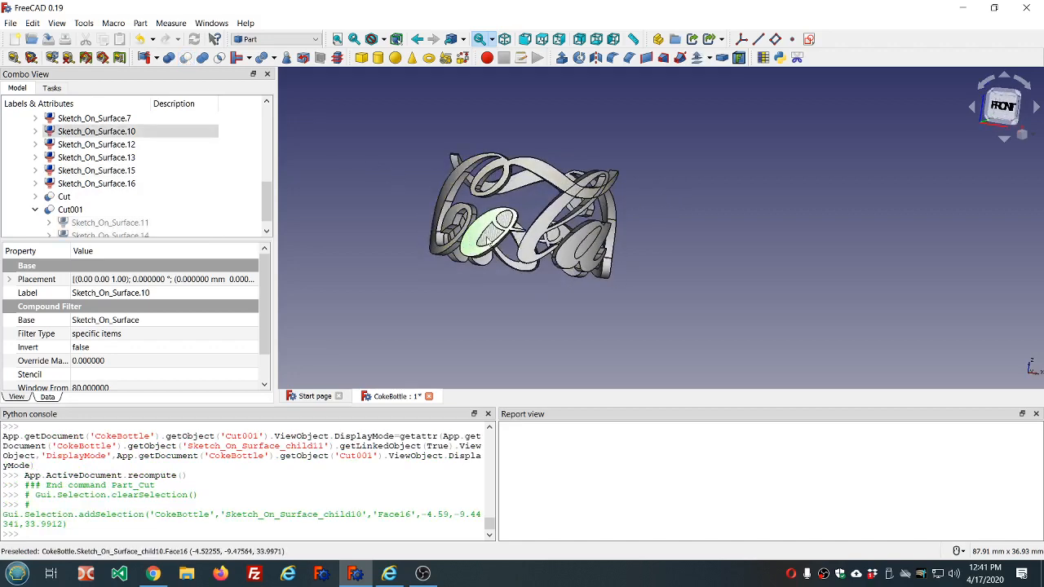
{"action": "left_click", "coordinate": [494, 241], "text": "ctrl"}
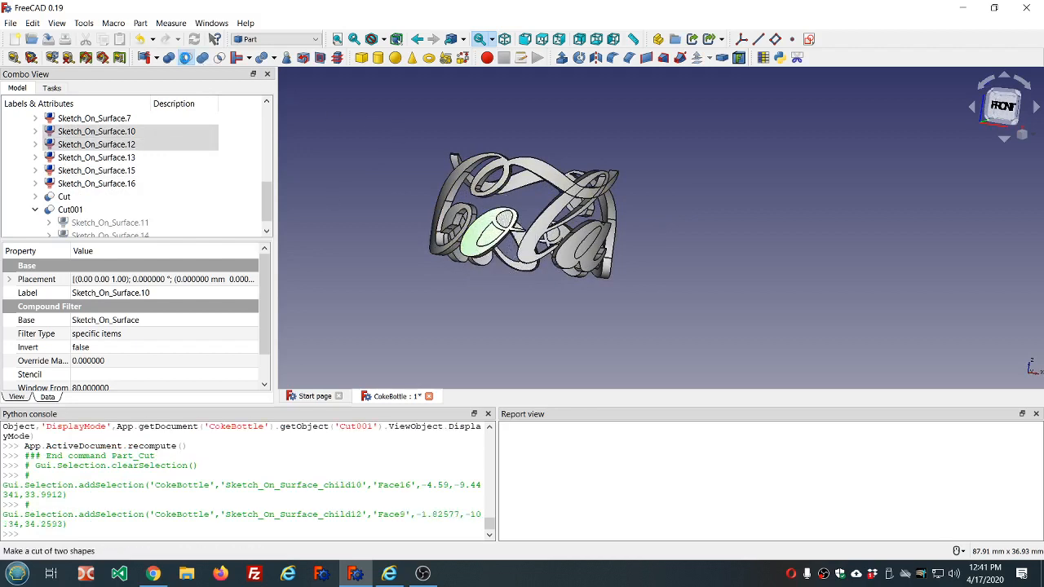
{"action": "left_click", "coordinate": [185, 57]}
{"action": "left_click", "coordinate": [481, 234]}
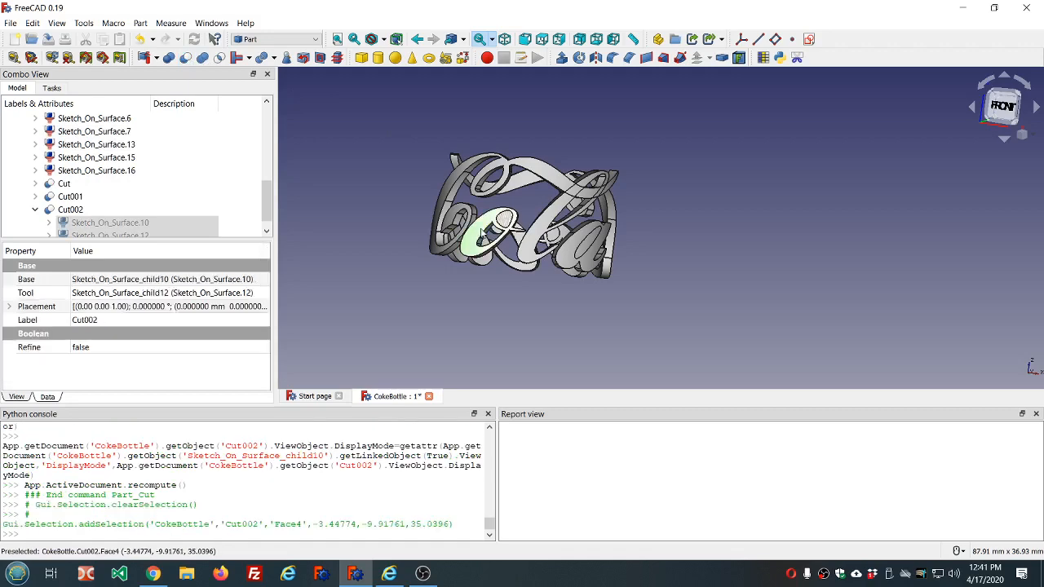
{"action": "left_click", "coordinate": [505, 222], "text": "ctrl"}
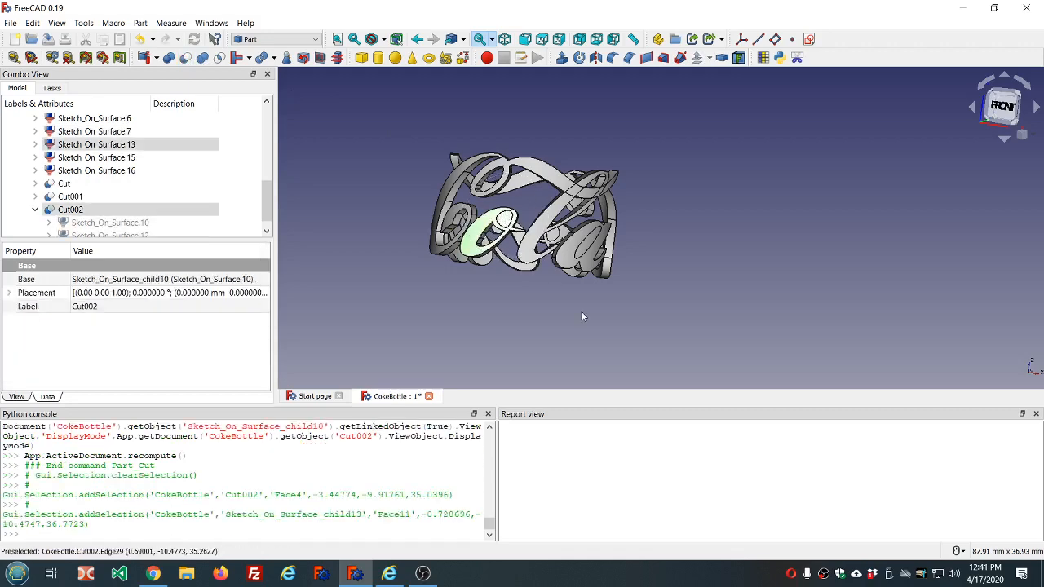
{"action": "left_click", "coordinate": [185, 58]}
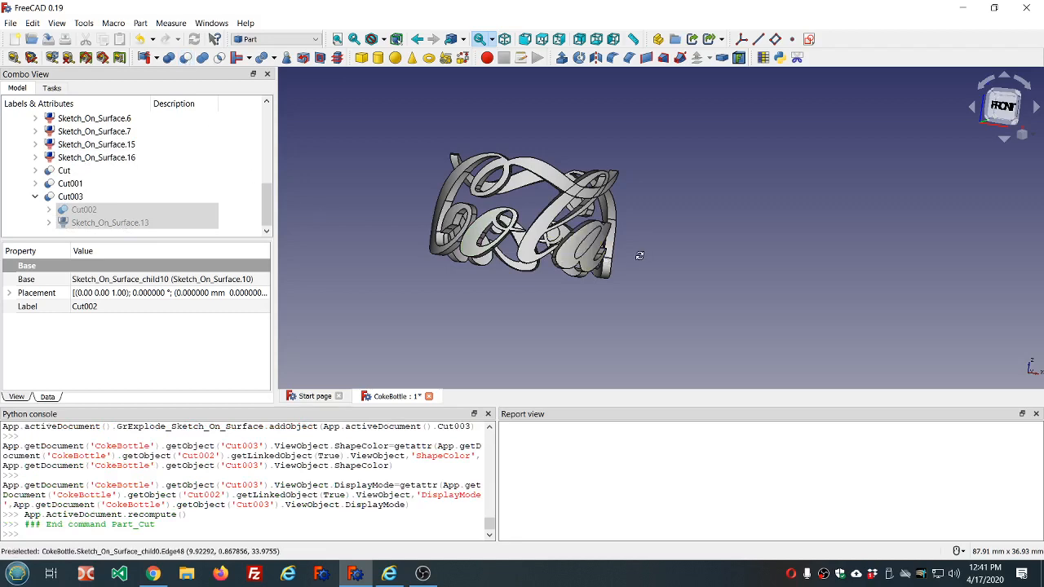
- Cut the inner piece Sketch_On_Surface.16 out of the letter a of Cola, Sketch_On_Surface.15
{"action": "middle_click_drag", "start_coordinate": [640, 256], "coordinate": [687, 352]}
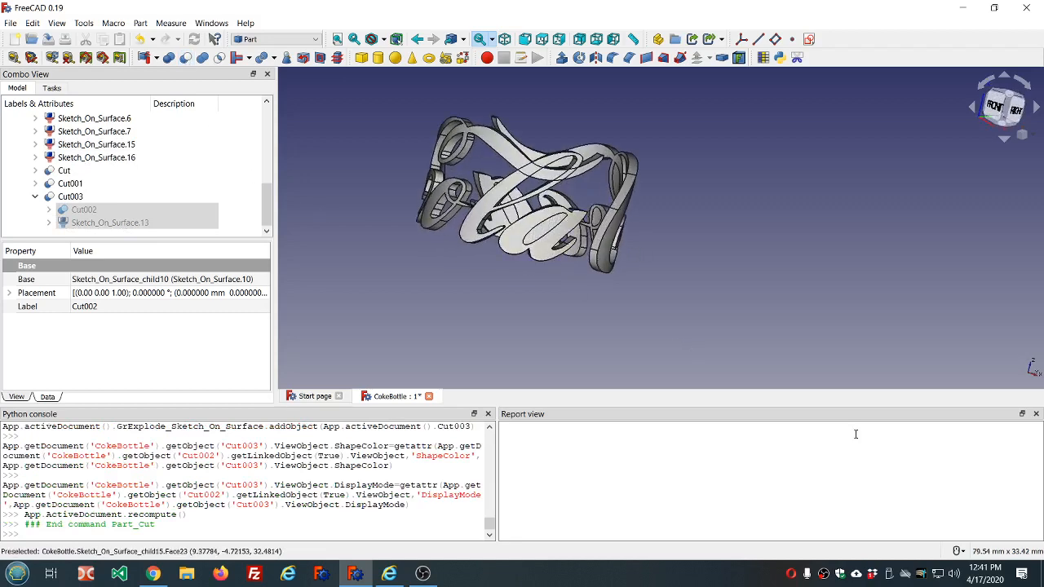
{"action": "left_click", "coordinate": [959, 551]}
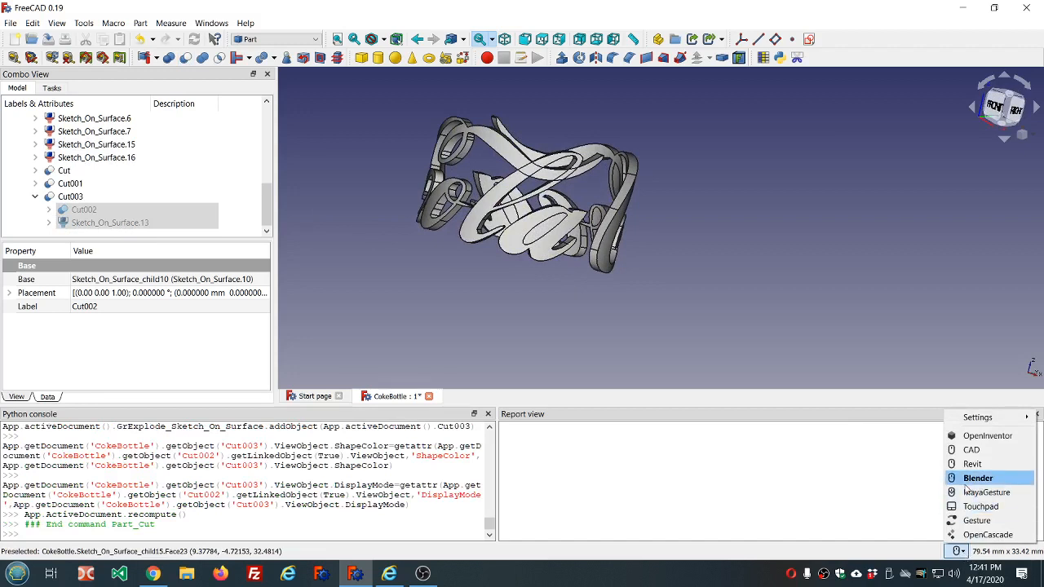
{"action": "left_click", "coordinate": [955, 483]}
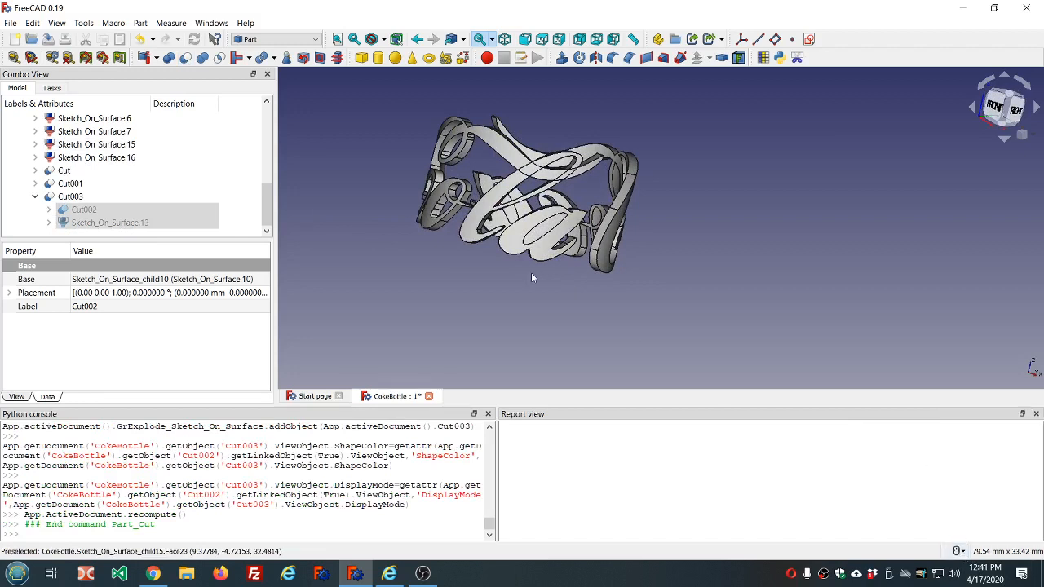
{"action": "left_click", "coordinate": [525, 228]}
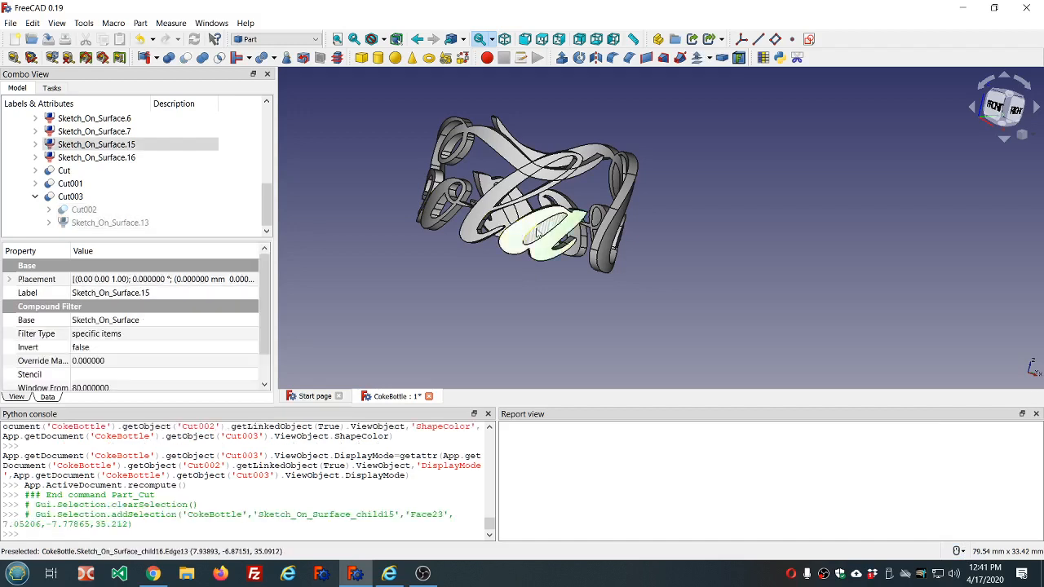
{"action": "left_click", "coordinate": [538, 233], "text": "ctrl"}
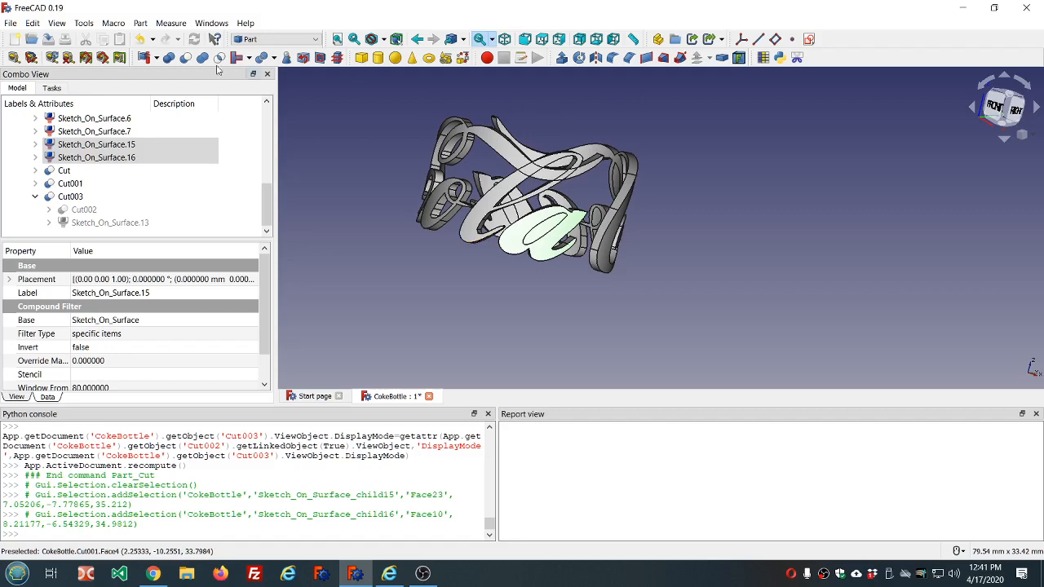
{"action": "left_click", "coordinate": [185, 57]}
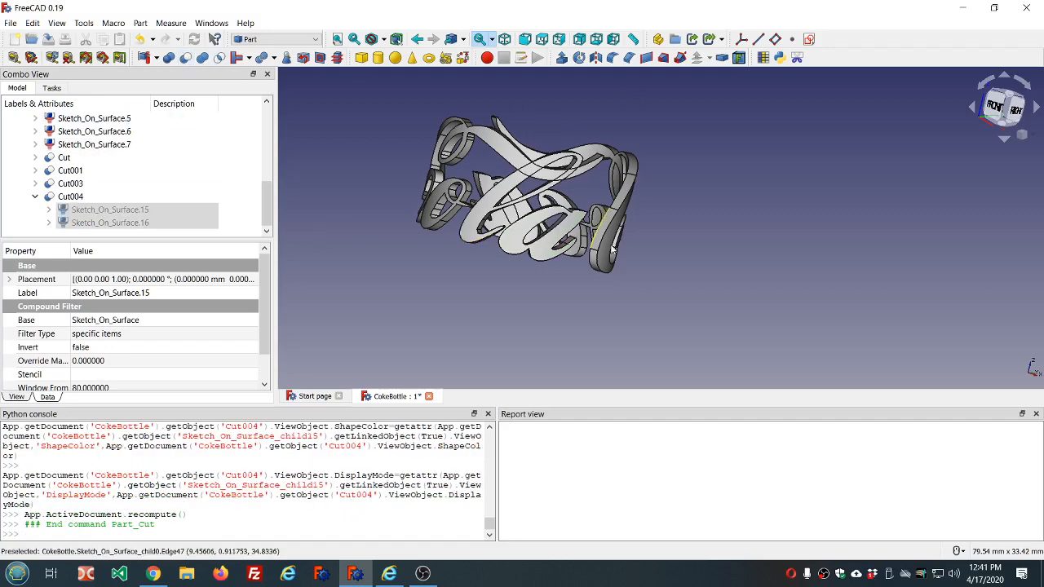
- Cut the inner loop piece Sketch_On_Surface.1 out of the large C of Coca, Sketch_On_Surface.0
{"action": "middle_click_drag", "start_coordinate": [695, 251], "coordinate": [467, 234]}
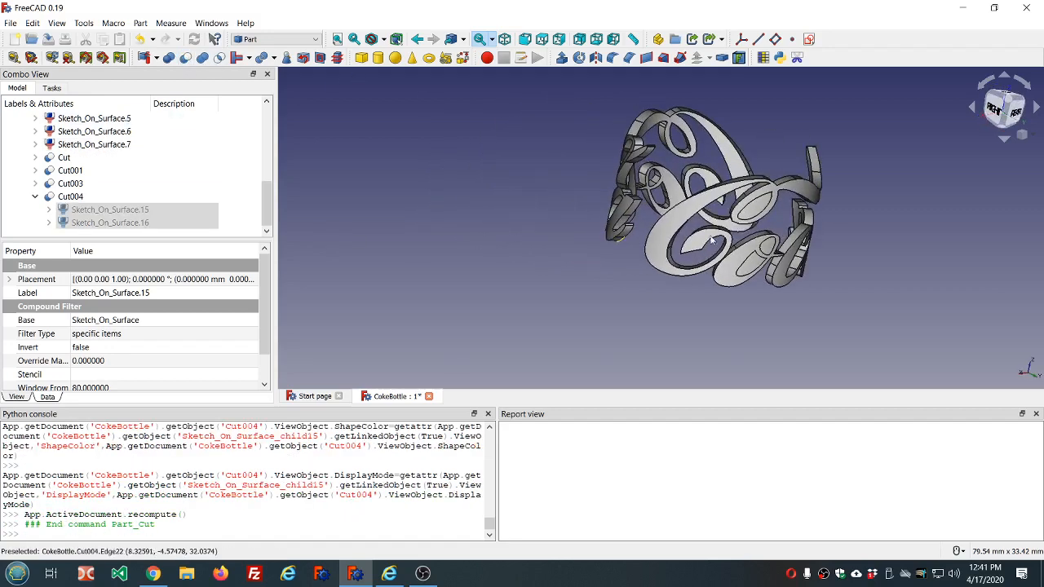
{"action": "scroll", "coordinate": [731, 241], "scroll_direction": "down", "scroll_amount": 3}
{"action": "middle_click_drag", "start_coordinate": [839, 231], "coordinate": [738, 228]}
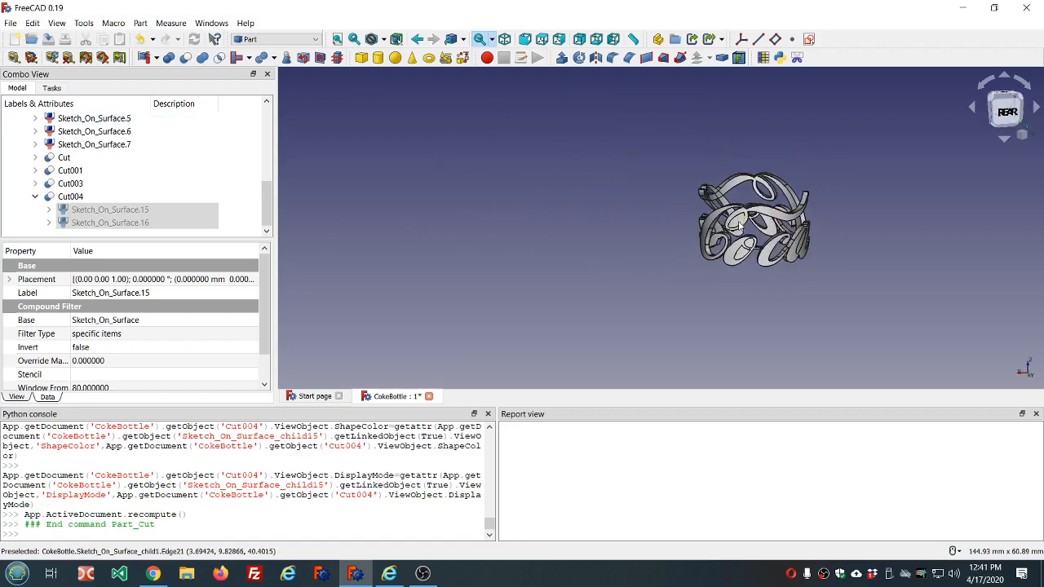
{"action": "scroll", "coordinate": [735, 222], "scroll_direction": "up", "scroll_amount": 3}
{"action": "scroll", "coordinate": [736, 225], "scroll_direction": "up", "scroll_amount": 2}
{"action": "left_click", "coordinate": [738, 215]}
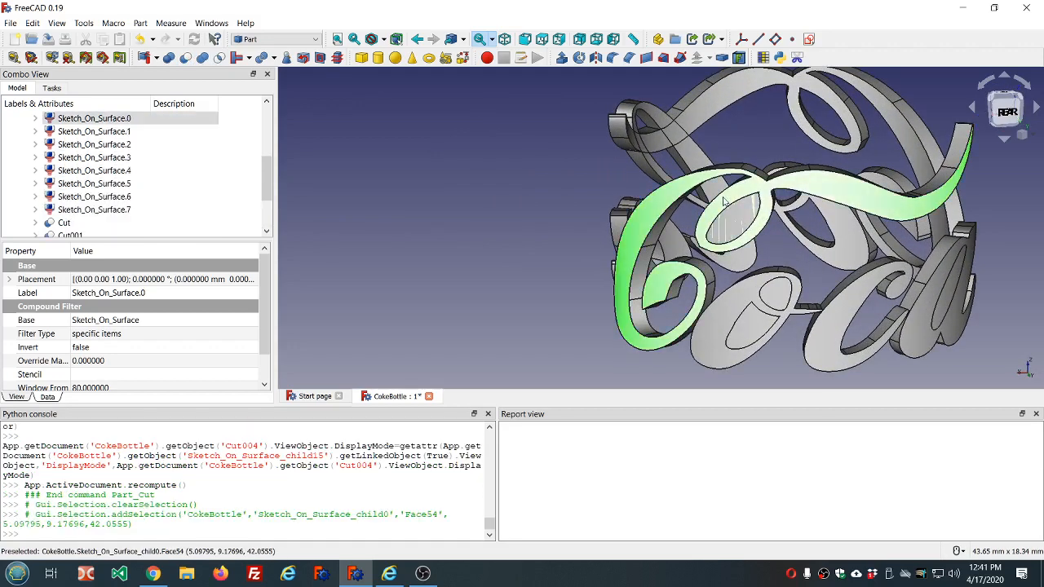
{"action": "left_click", "coordinate": [737, 214], "text": "ctrl"}
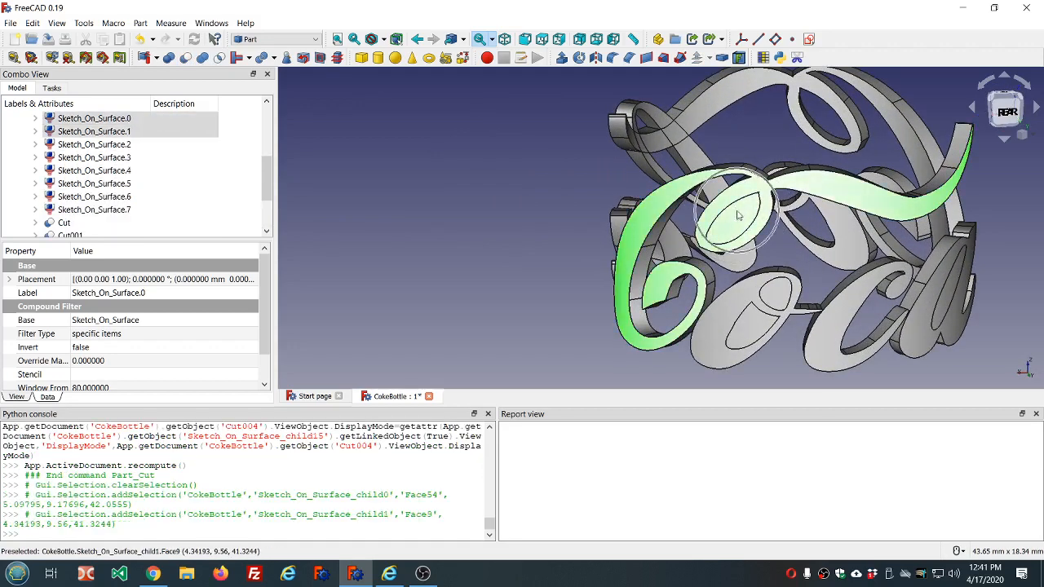
{"action": "left_click", "coordinate": [186, 58]}
- Cut both inner pieces, Sketch_On_Surface.4 and Sketch_On_Surface.5, out of the letter o of Coca, Sketch_On_Surface.2
{"action": "scroll", "coordinate": [532, 176], "scroll_direction": "down", "scroll_amount": 2}
{"action": "scroll", "coordinate": [675, 273], "scroll_direction": "up", "scroll_amount": 4}
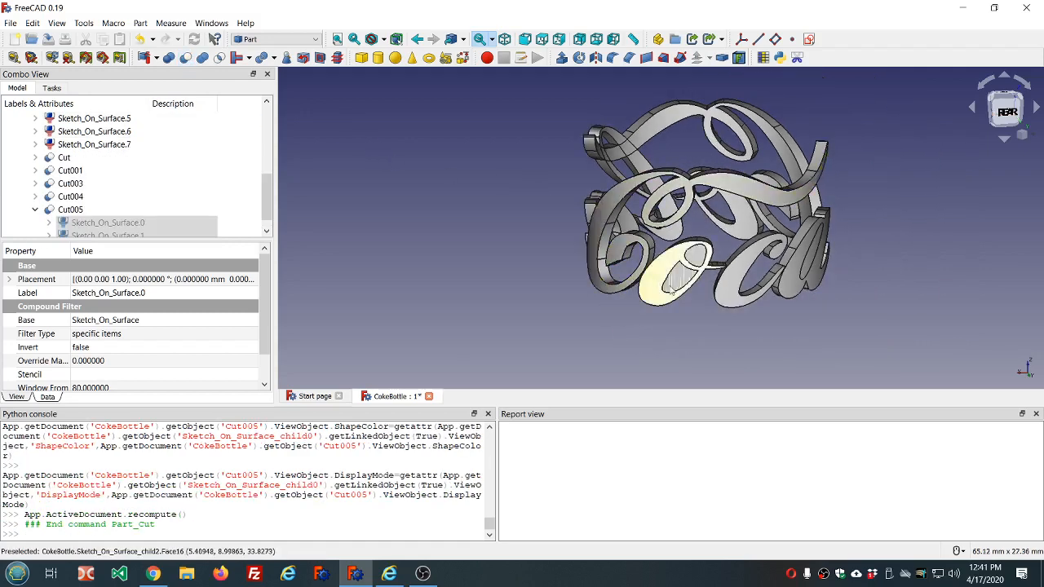
{"action": "left_click", "coordinate": [676, 269]}
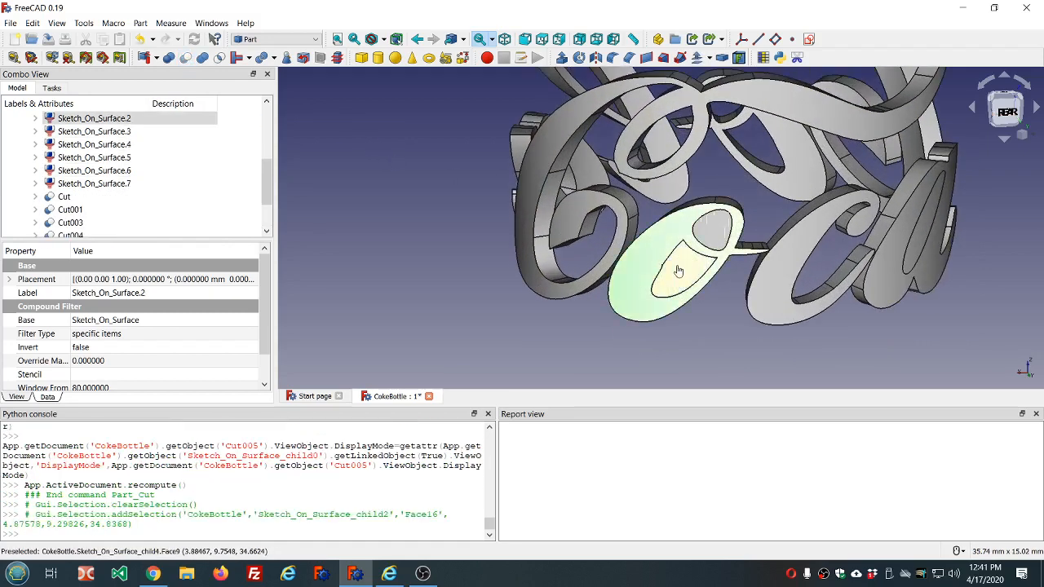
{"action": "left_click", "coordinate": [678, 272], "text": "ctrl"}
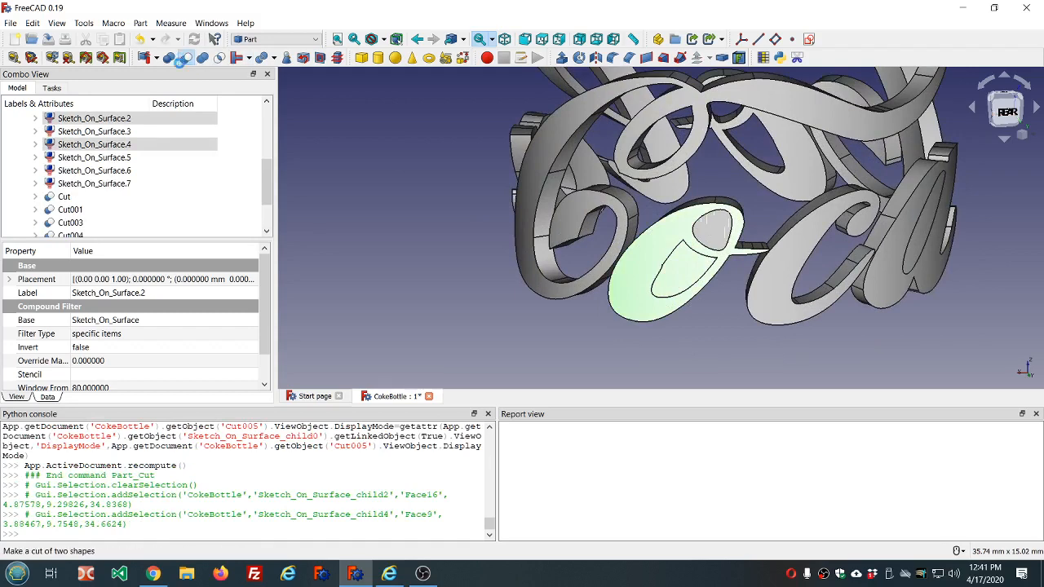
{"action": "left_click", "coordinate": [183, 58]}
{"action": "left_click", "coordinate": [667, 248]}
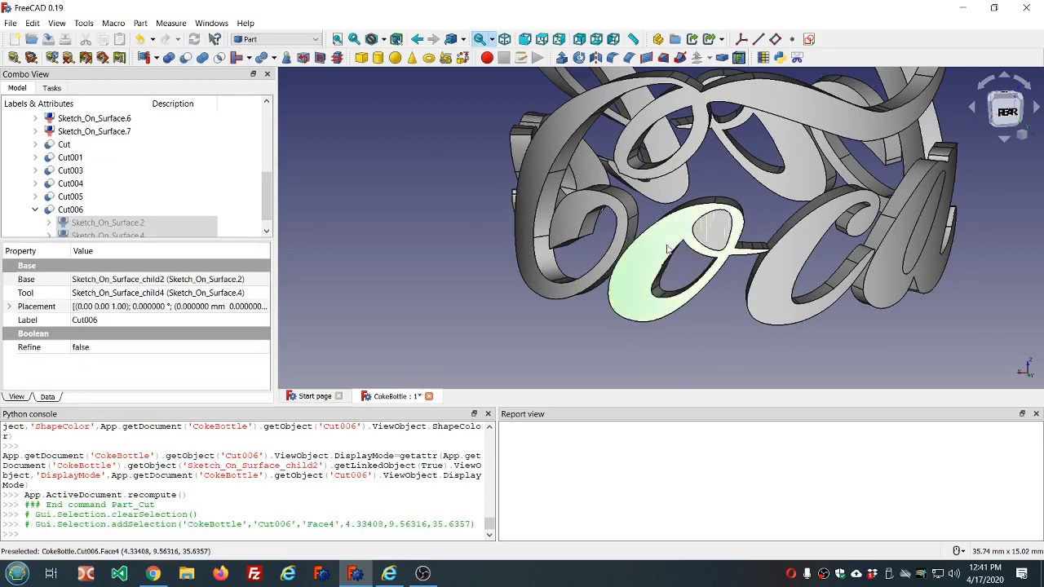
{"action": "left_click", "coordinate": [712, 230], "text": "ctrl"}
{"action": "left_click", "coordinate": [185, 62]}
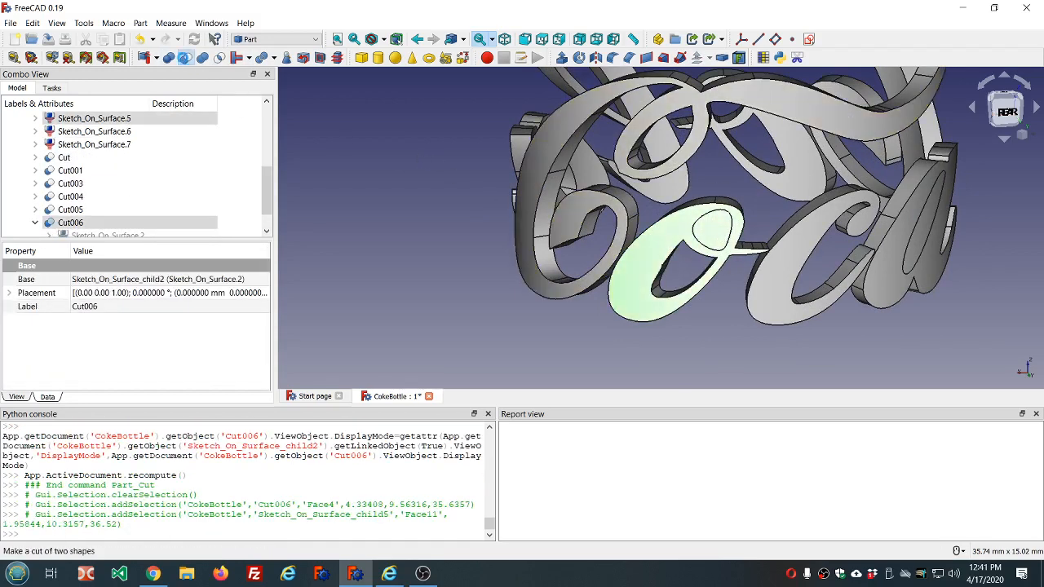
- Cut the inner piece Sketch_On_Surface.7 out of the letter a of Coca, Sketch_On_Surface.6
{"action": "scroll", "coordinate": [544, 184], "scroll_direction": "down", "scroll_amount": 5}
{"action": "middle_click_drag", "start_coordinate": [776, 239], "coordinate": [669, 237]}
{"action": "left_click", "coordinate": [667, 236]}
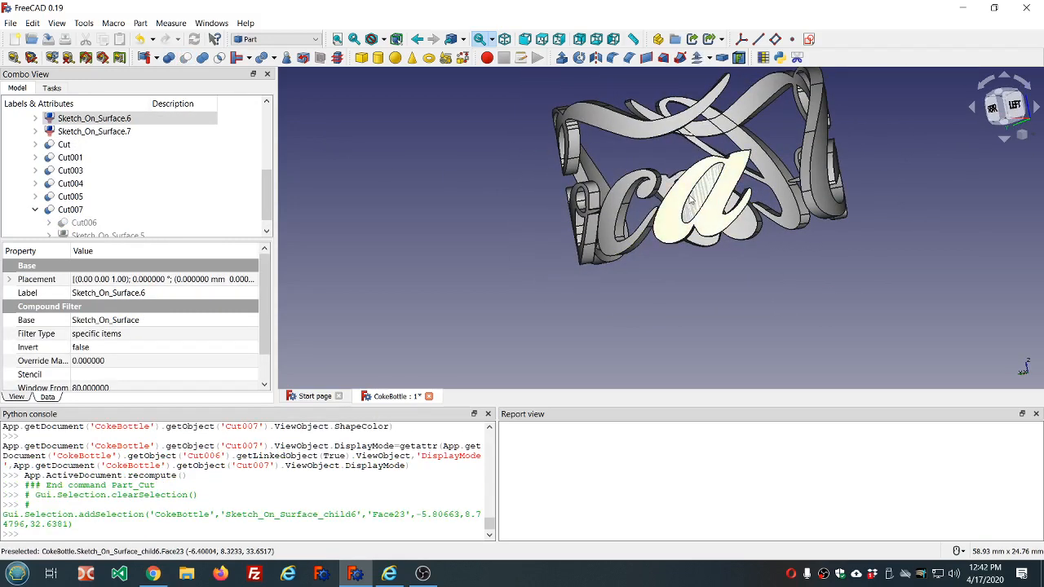
{"action": "left_click", "coordinate": [693, 204], "text": "ctrl"}
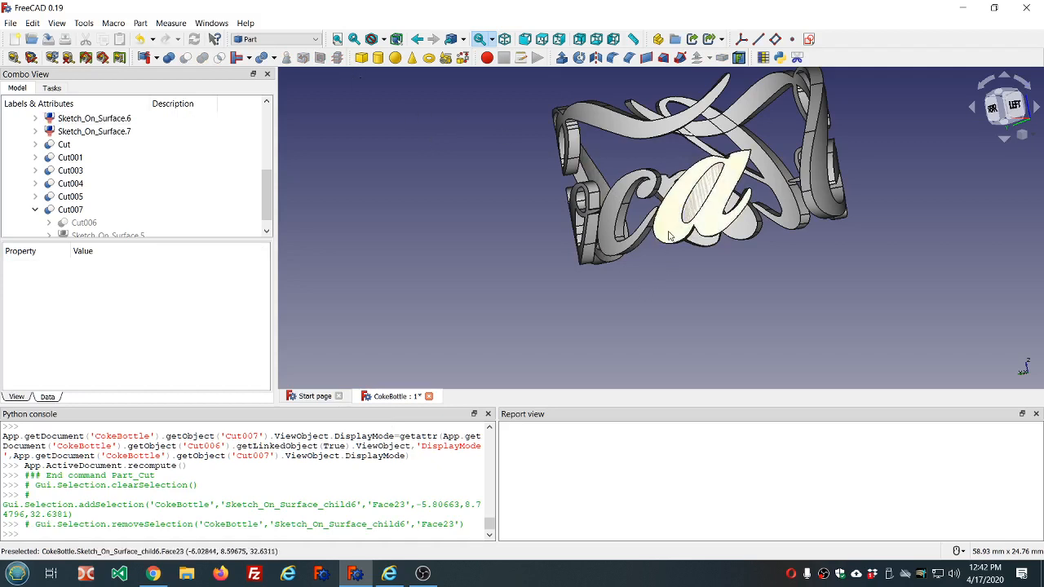
{"action": "left_click", "coordinate": [702, 201]}
{"action": "left_click", "coordinate": [701, 202], "text": "ctrl"}
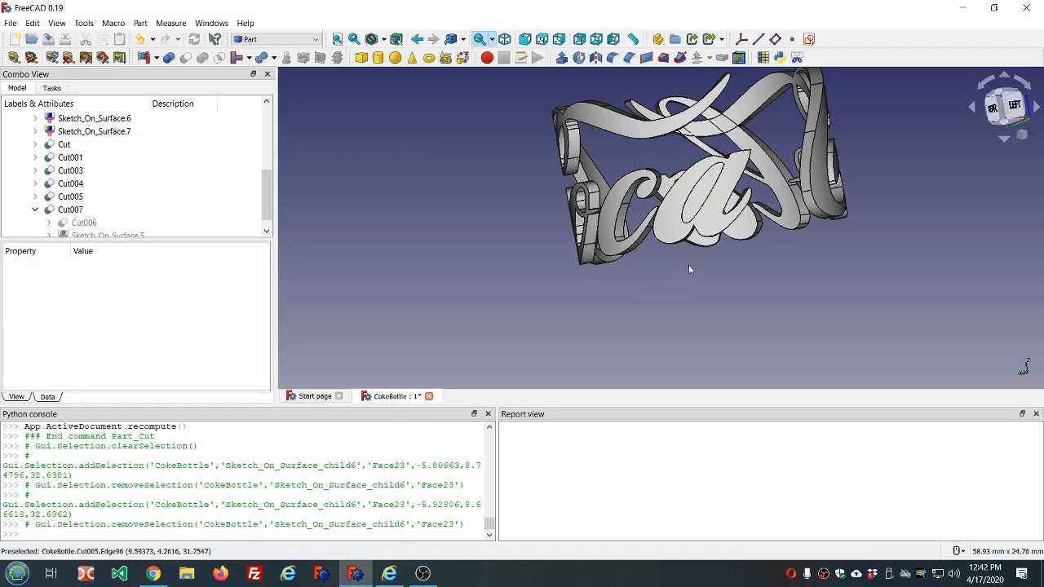
{"action": "middle_click_drag", "start_coordinate": [695, 263], "coordinate": [696, 271]}
{"action": "left_click", "coordinate": [672, 243]}
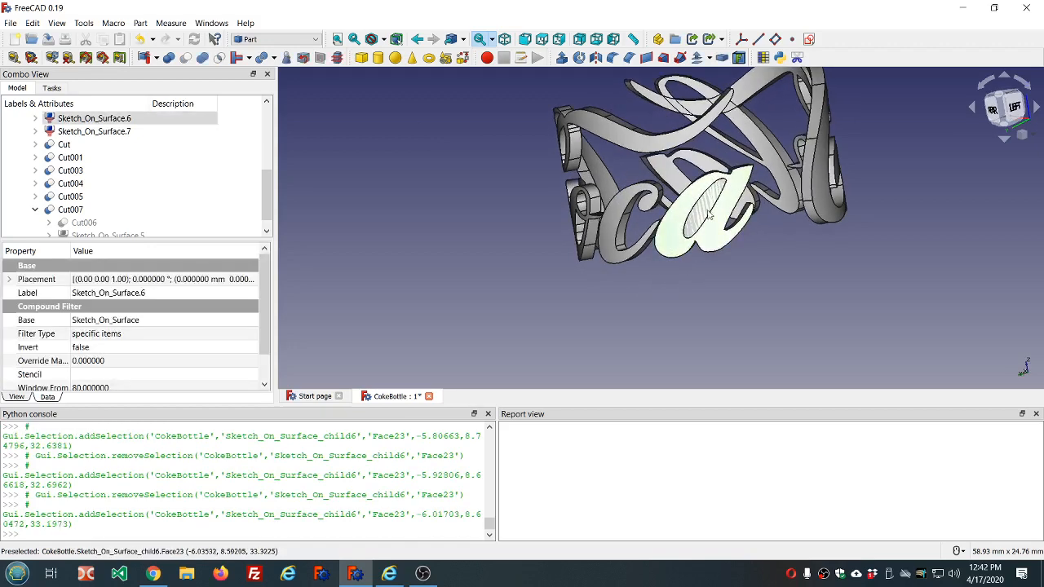
{"action": "left_click", "coordinate": [710, 203], "text": "ctrl"}
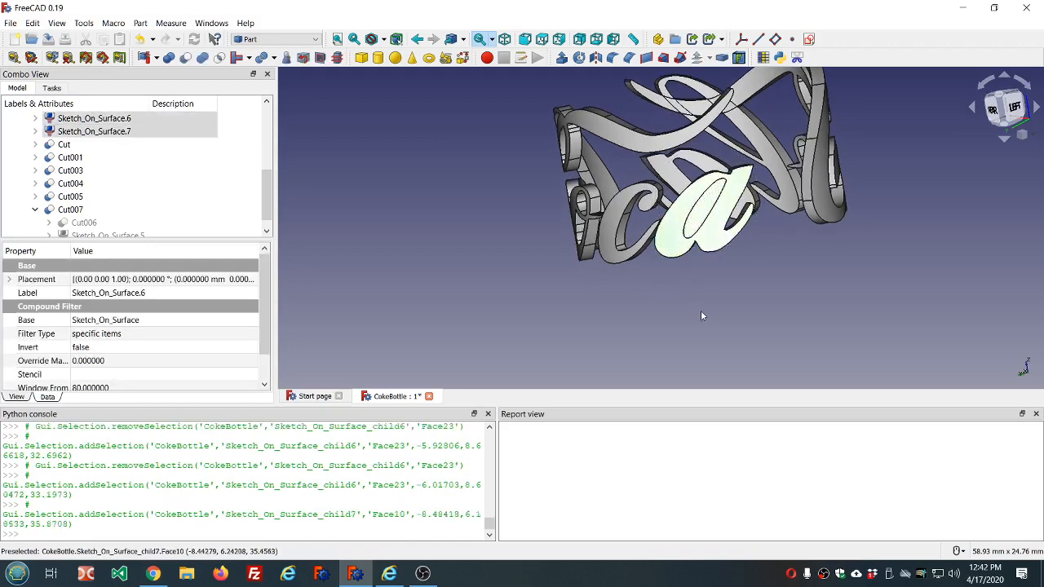
{"action": "left_click", "coordinate": [185, 57]}
- Fuse all the lettering pieces, Cut, Cut001, Cut003, Cut004, Cut005, Cut007, Cut008 and Sketch_On_Surface.3, into one union
{"action": "middle_click_drag", "start_coordinate": [788, 267], "coordinate": [389, 242]}
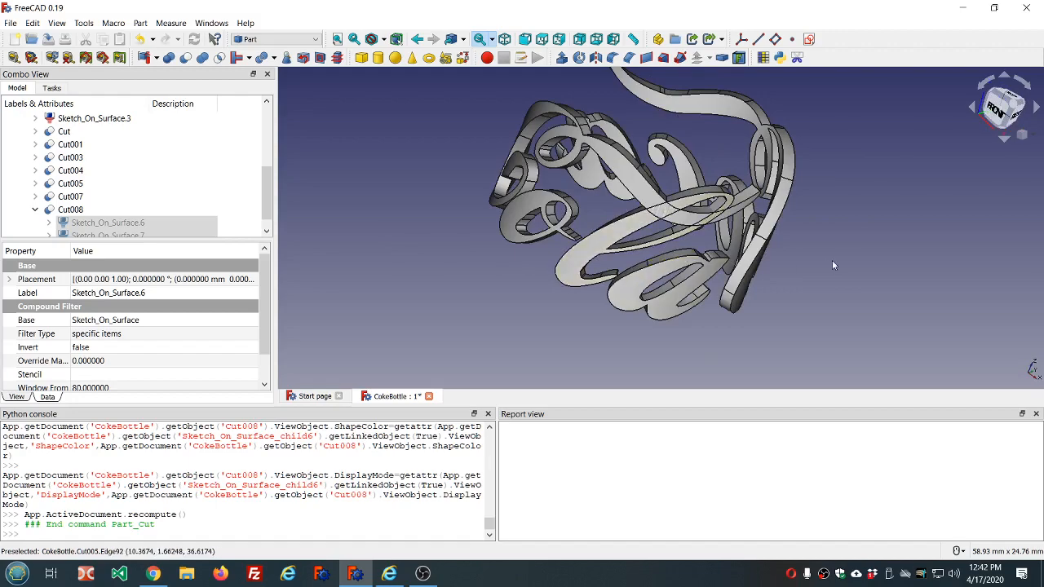
{"action": "middle_click_drag", "start_coordinate": [575, 257], "coordinate": [789, 222]}
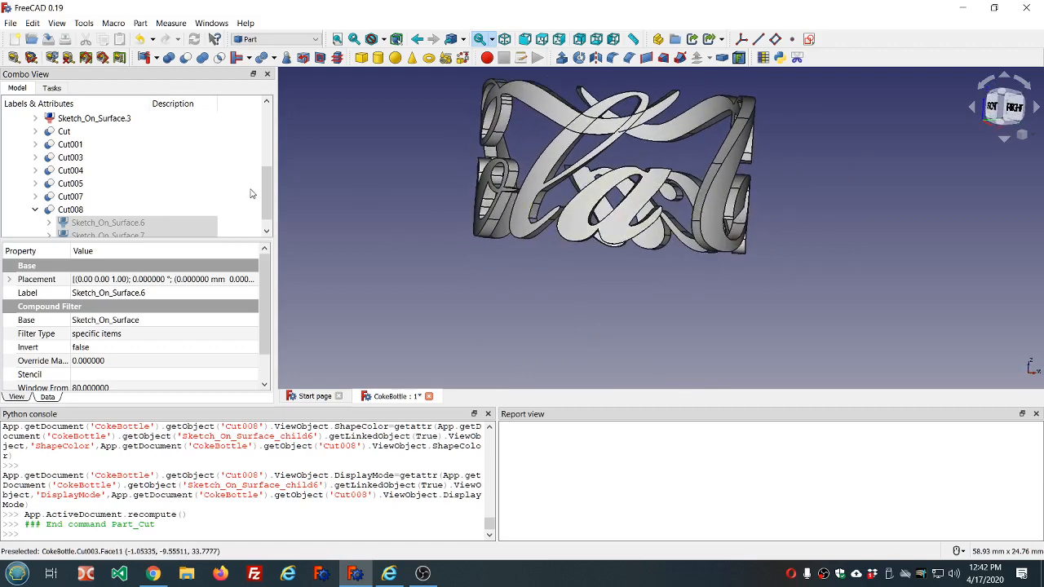
{"action": "left_click", "coordinate": [527, 192]}
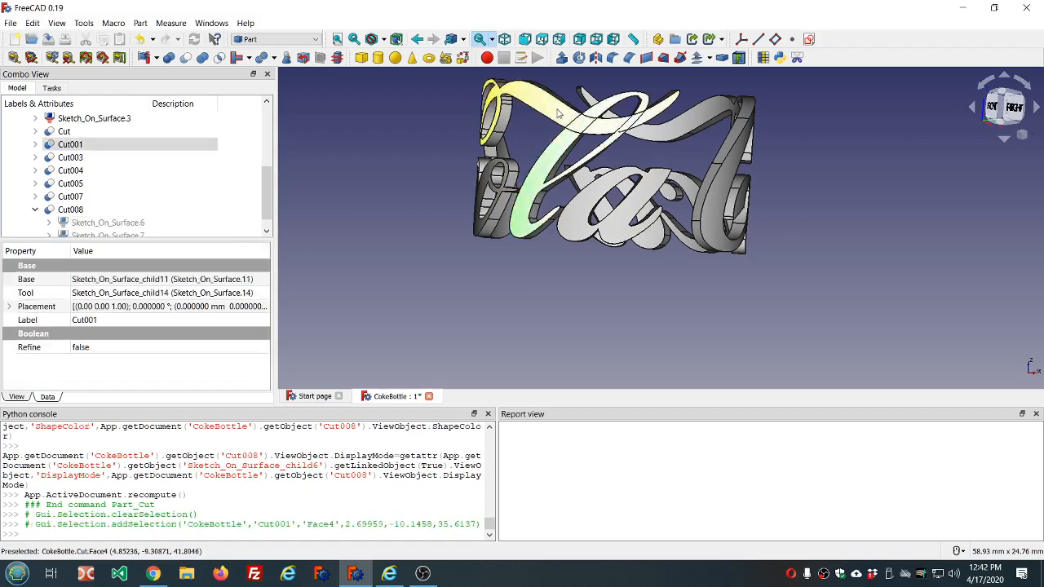
{"action": "left_click", "coordinate": [558, 115], "text": "ctrl"}
{"action": "left_click", "coordinate": [713, 110], "text": "ctrl"}
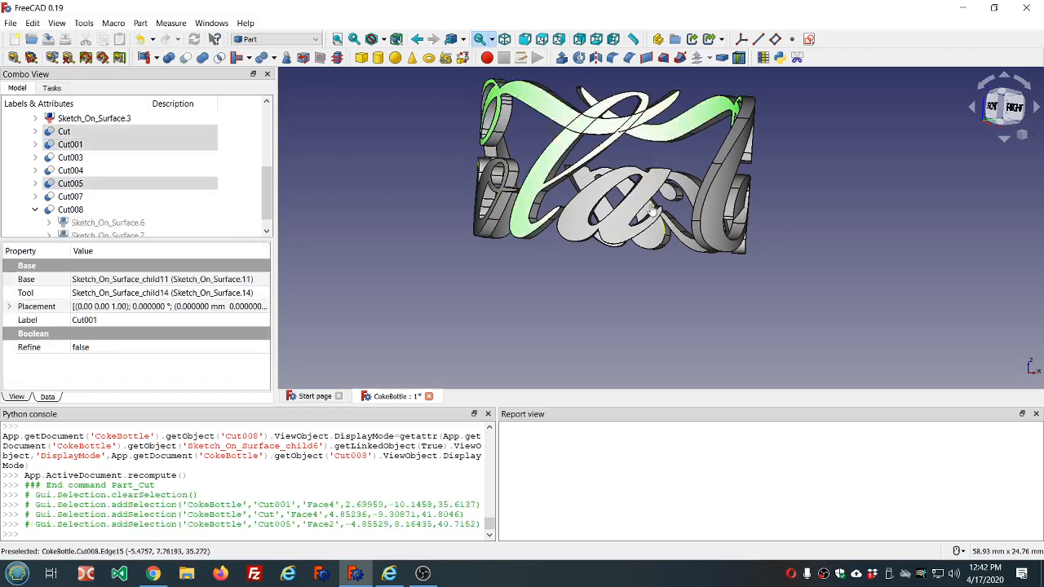
{"action": "left_click", "coordinate": [640, 206], "text": "ctrl"}
{"action": "left_click", "coordinate": [656, 239], "text": "ctrl"}
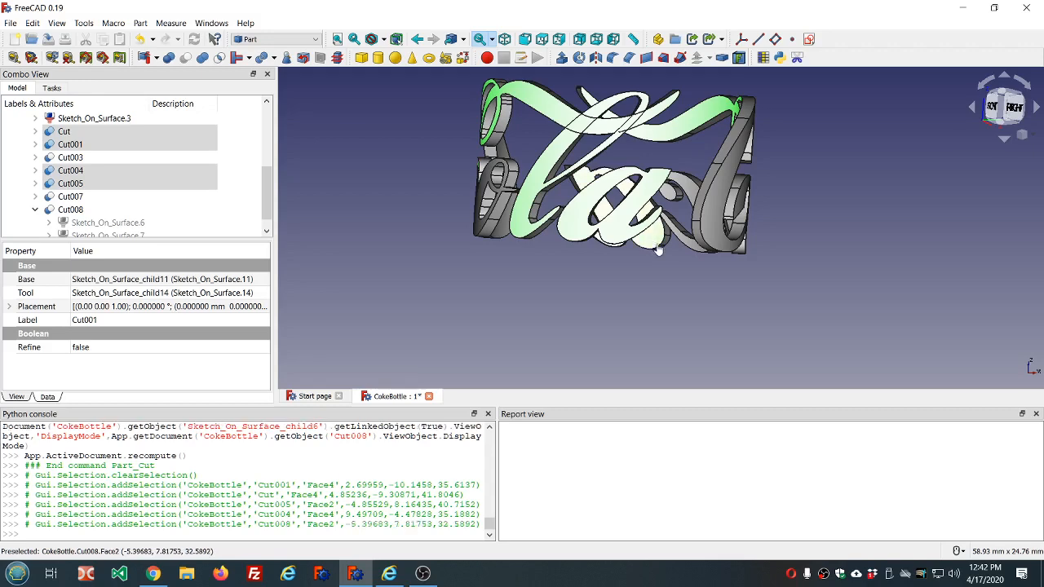
{"action": "left_click", "coordinate": [702, 235], "text": "ctrl"}
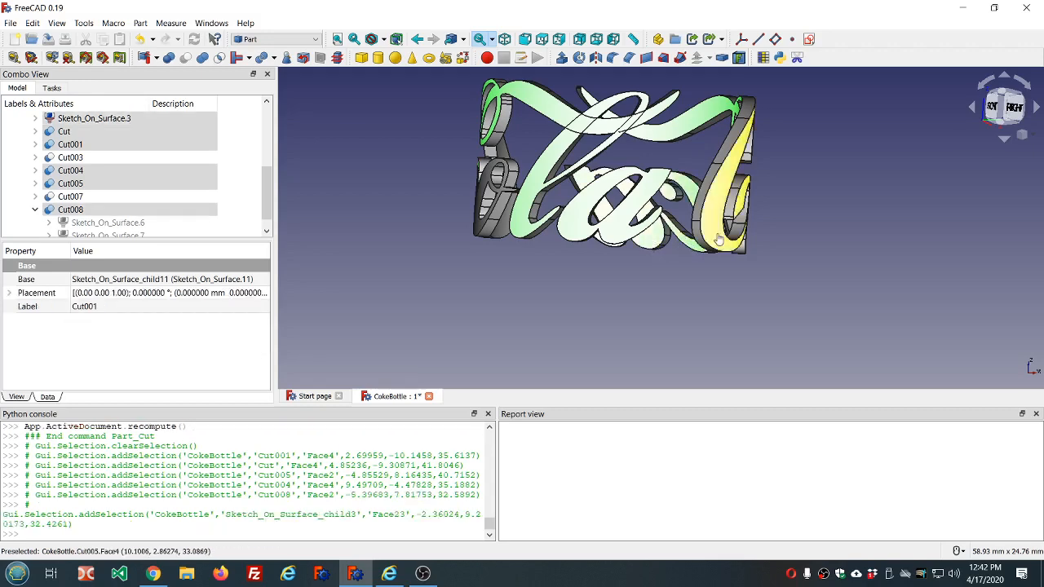
{"action": "left_click", "coordinate": [717, 238], "text": "ctrl"}
{"action": "middle_click_drag", "start_coordinate": [820, 233], "coordinate": [476, 226]}
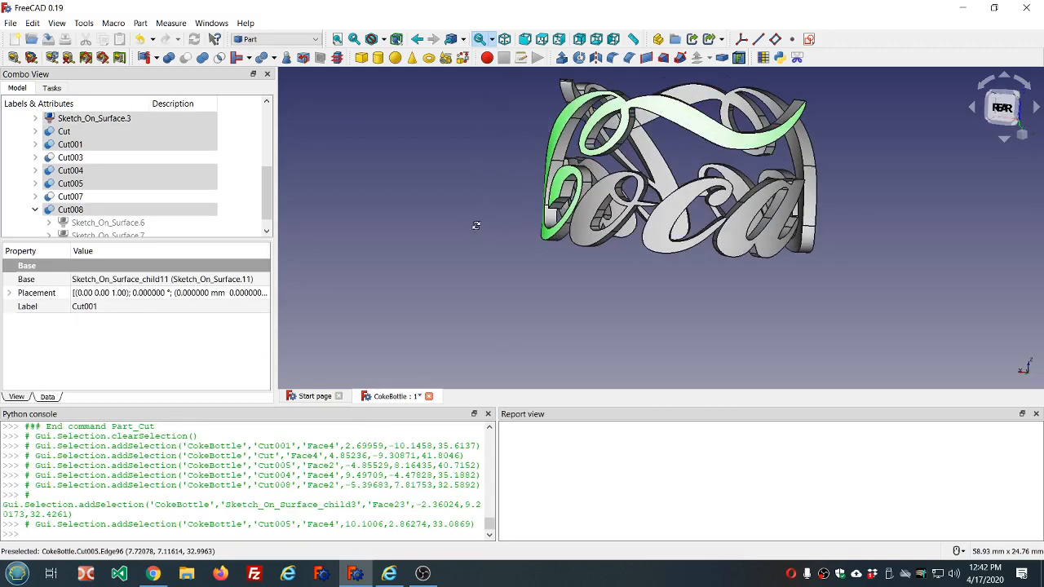
{"action": "left_click", "coordinate": [589, 214], "text": "ctrl"}
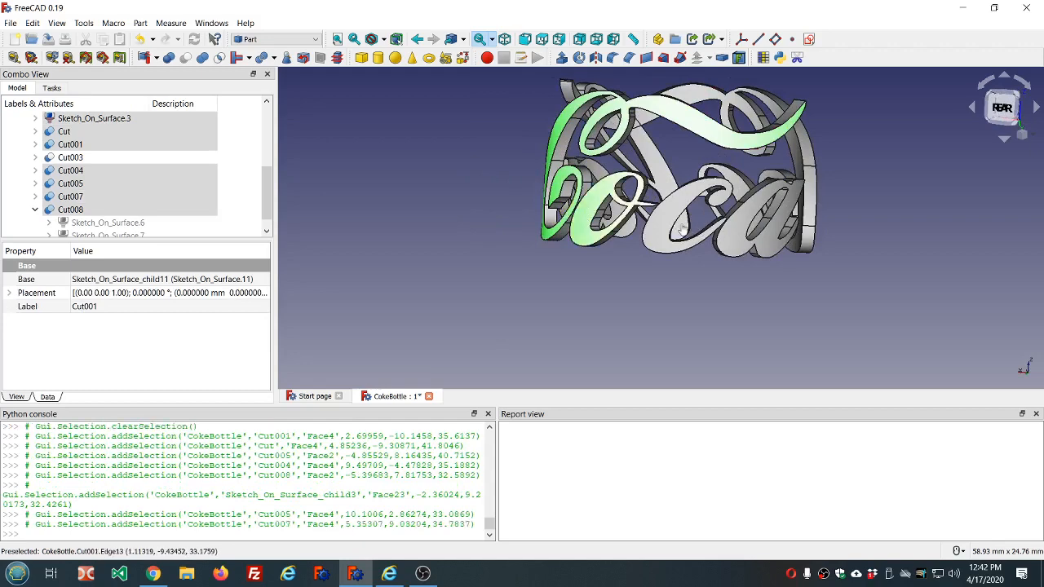
{"action": "left_click", "coordinate": [665, 228], "text": "ctrl"}
{"action": "left_click", "coordinate": [753, 224], "text": "ctrl"}
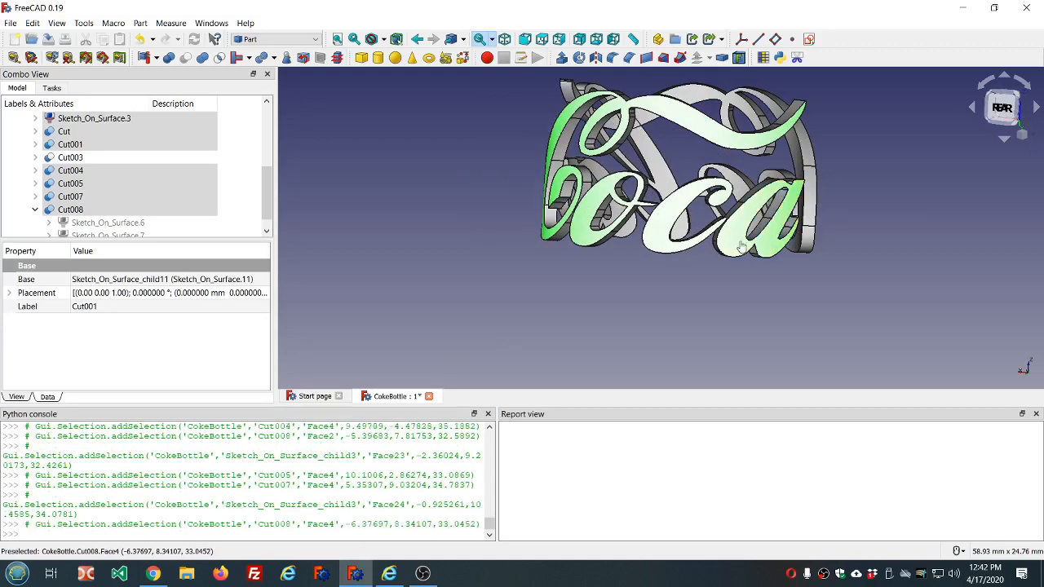
{"action": "middle_click_drag", "start_coordinate": [915, 233], "coordinate": [620, 144]}
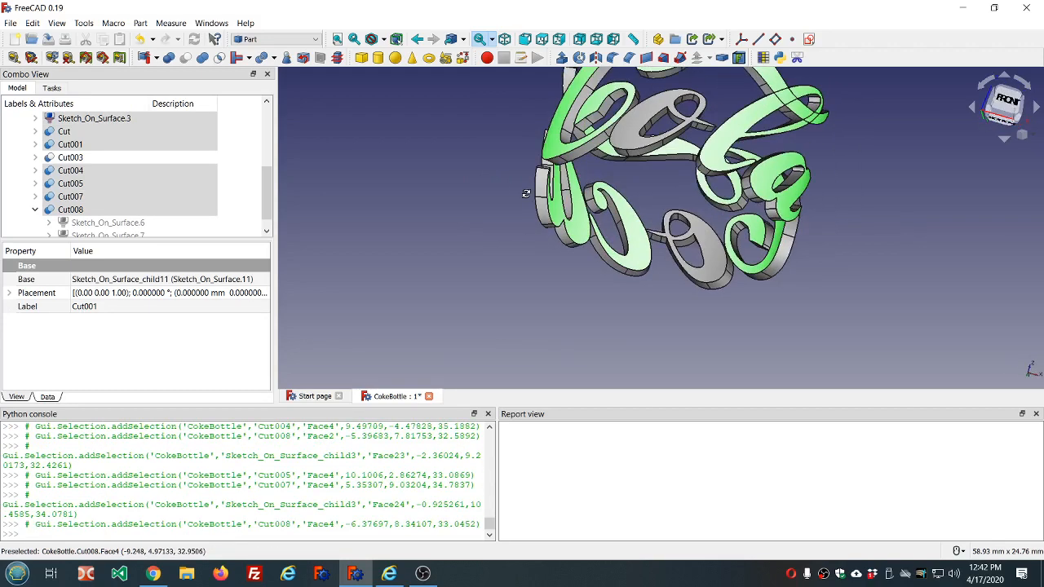
{"action": "left_click", "coordinate": [626, 135], "text": "ctrl"}
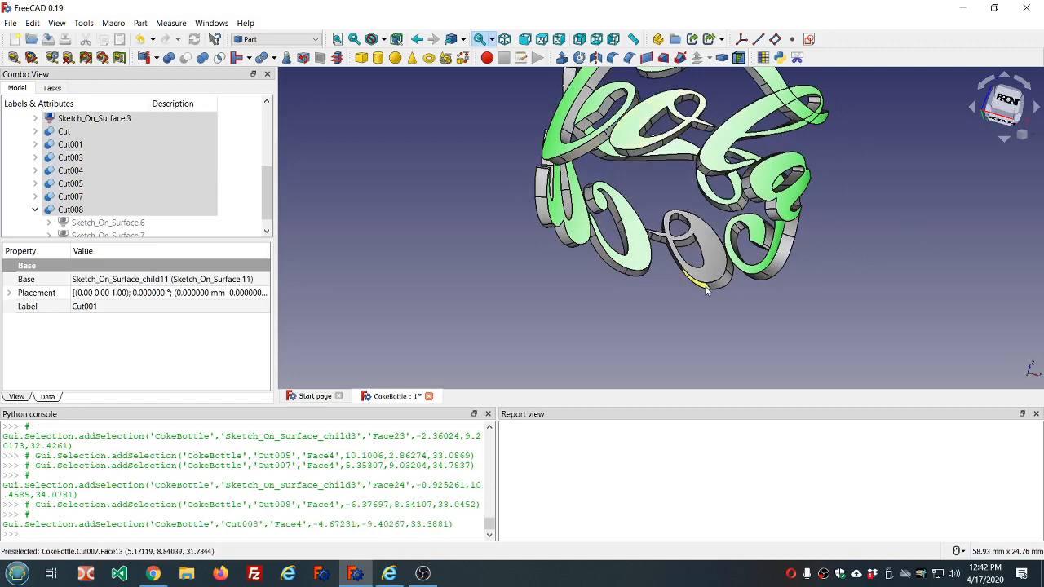
{"action": "middle_click_drag", "start_coordinate": [819, 310], "coordinate": [693, 147]}
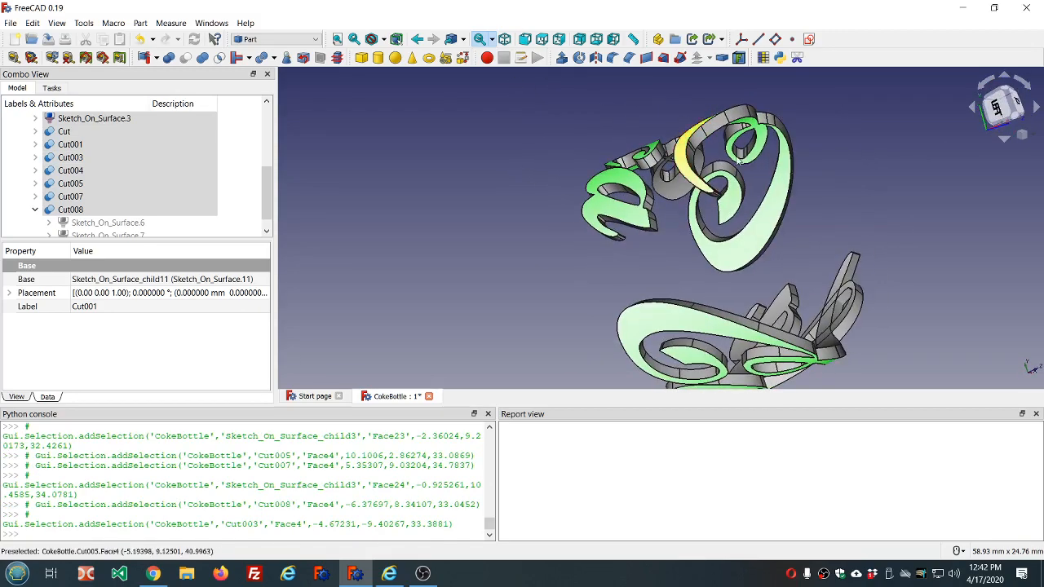
{"action": "middle_click_drag", "start_coordinate": [930, 241], "coordinate": [649, 244]}
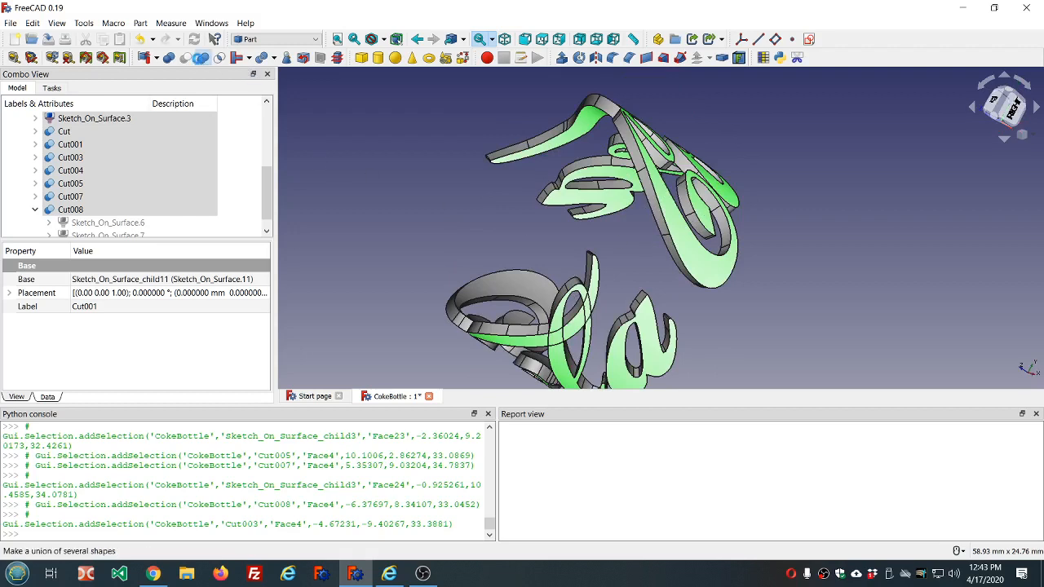
{"action": "left_click", "coordinate": [202, 57]}
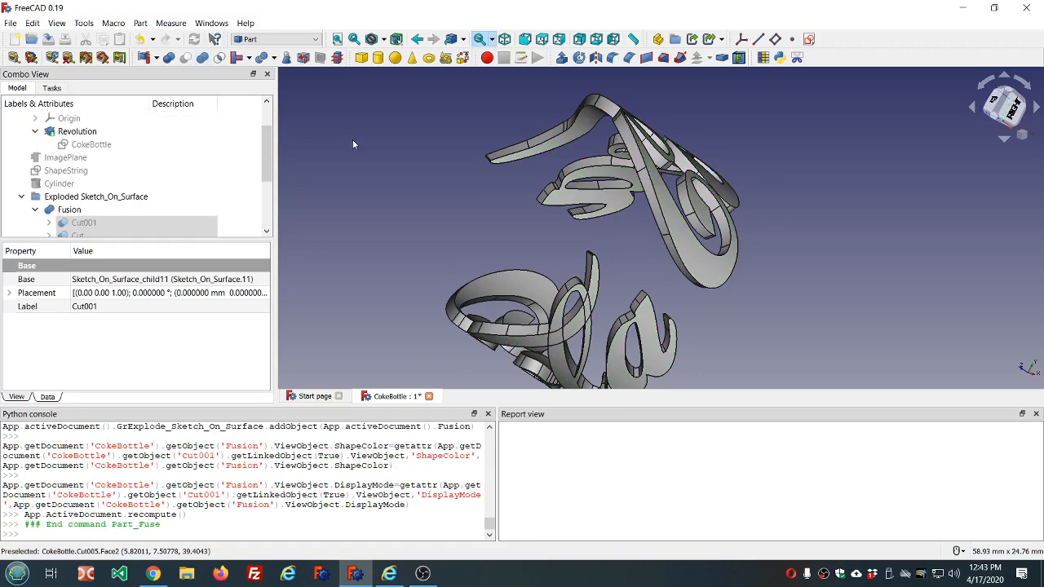
- Set Refine to true for the Fusion of the lettering and check the cleaned-up letters
{"action": "scroll", "coordinate": [127, 174], "scroll_direction": "down", "scroll_amount": 3}
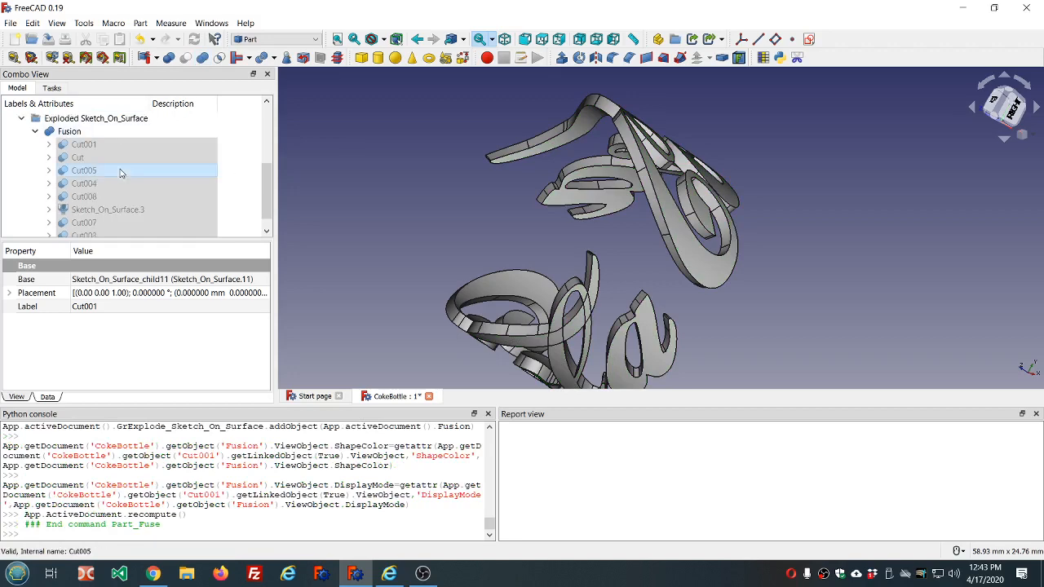
{"action": "scroll", "coordinate": [118, 204], "scroll_direction": "up", "scroll_amount": 1}
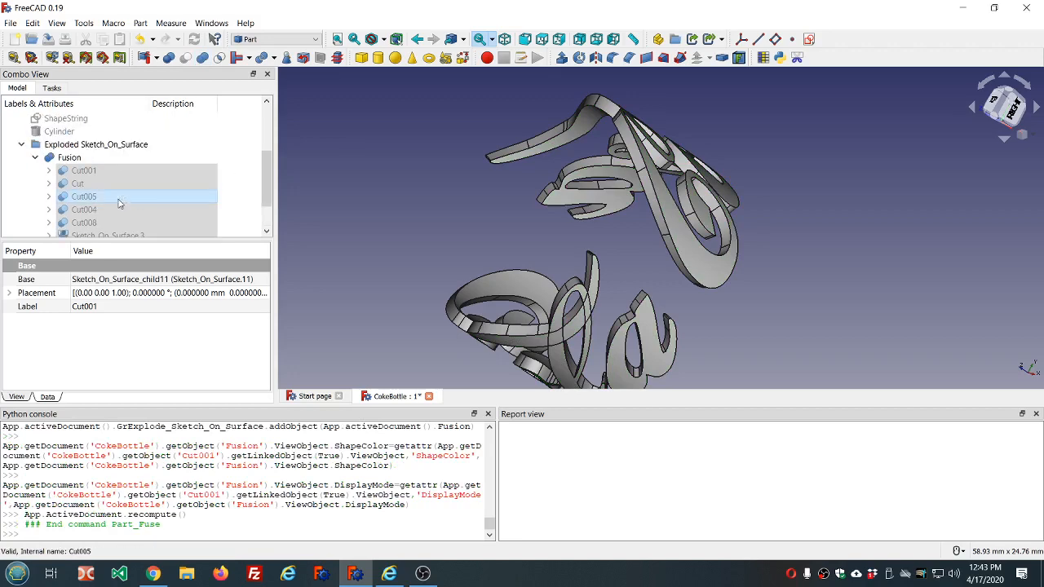
{"action": "left_click", "coordinate": [73, 157]}
{"action": "left_click", "coordinate": [136, 337]}
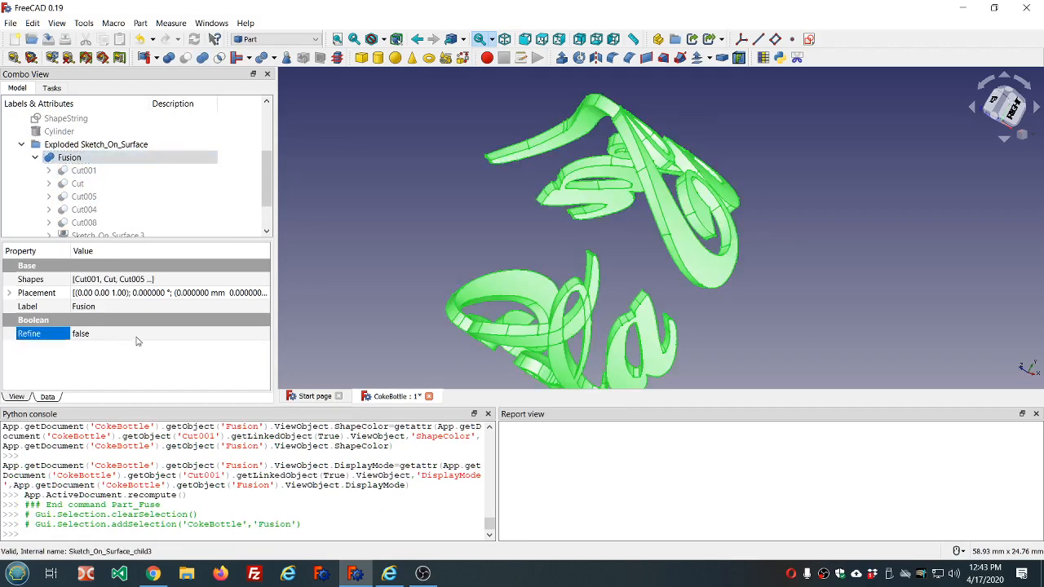
{"action": "scroll", "coordinate": [136, 337], "scroll_direction": "down", "scroll_amount": 1}
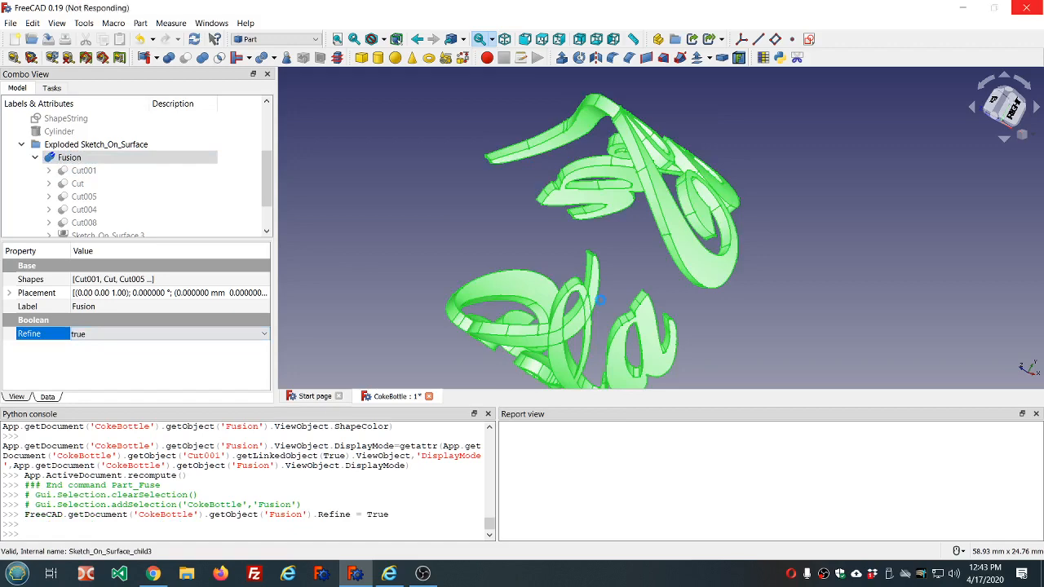
{"action": "left_click", "coordinate": [600, 301]}
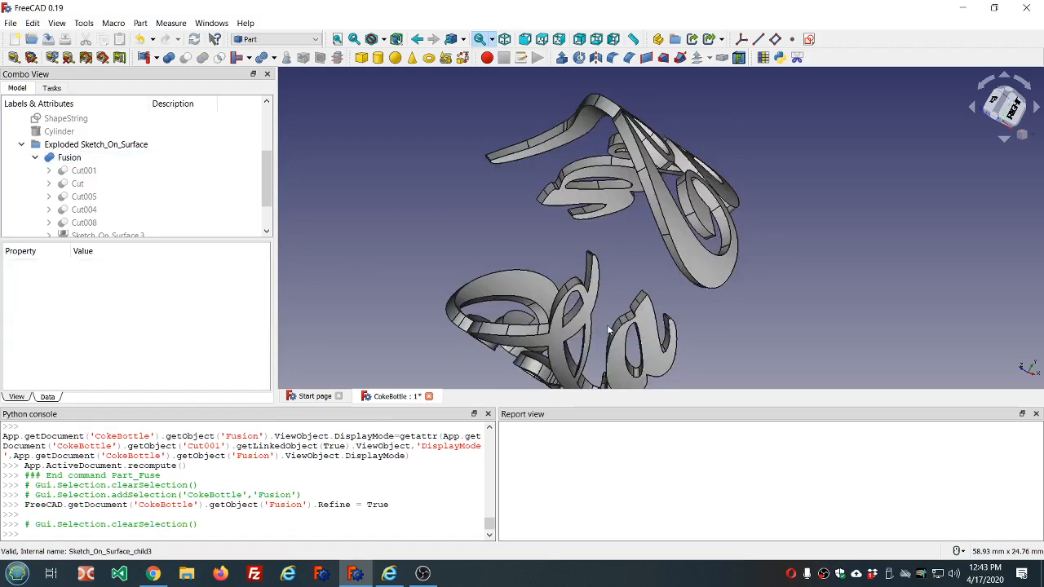
{"action": "middle_click_drag", "start_coordinate": [608, 324], "coordinate": [406, 308]}
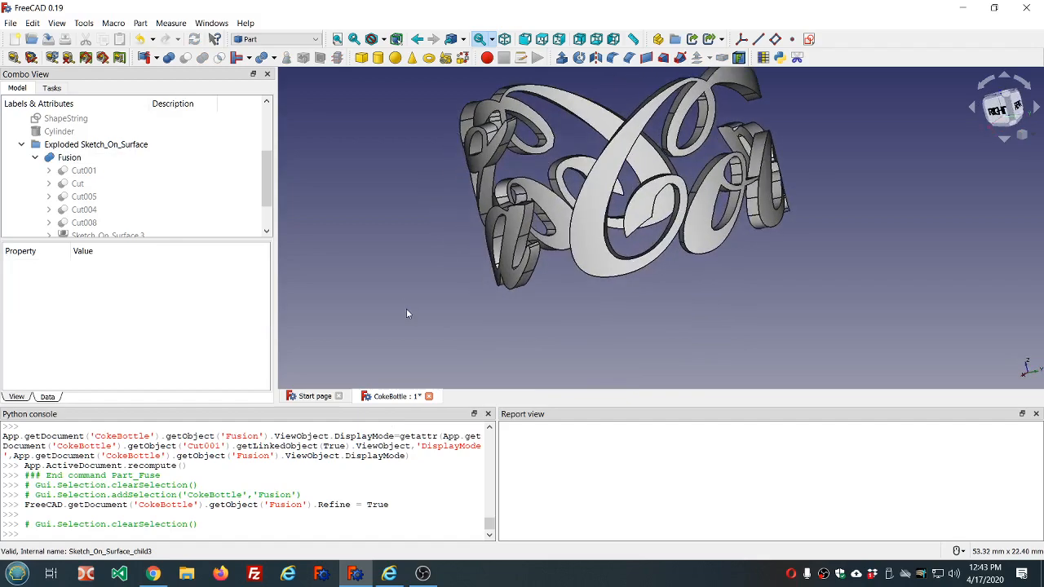
{"action": "middle_click_drag", "start_coordinate": [818, 173], "coordinate": [701, 175]}
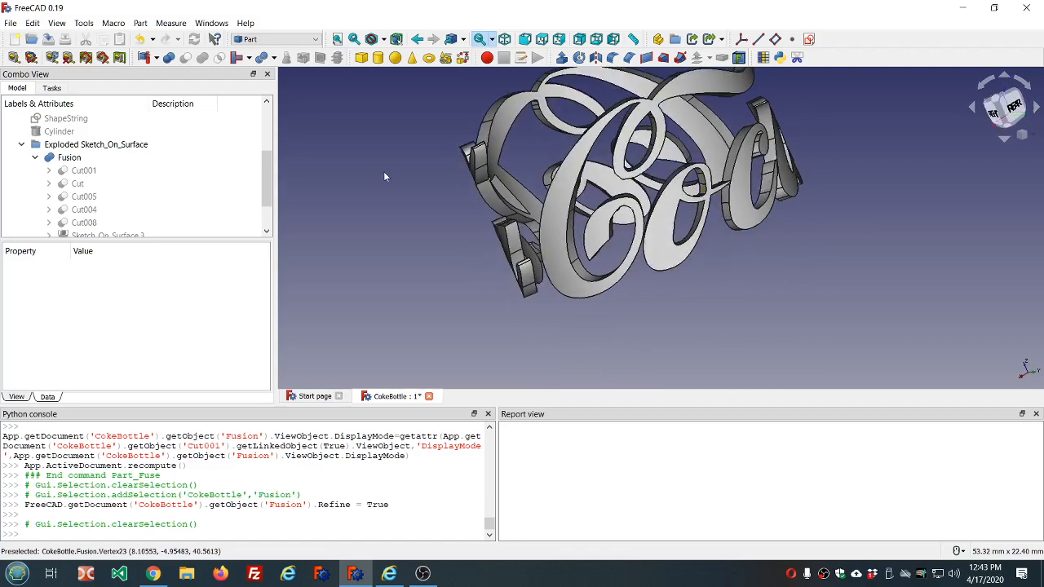
- Show the bottle Body again together with the fused lettering and inspect the lettering on it
{"action": "scroll", "coordinate": [168, 158], "scroll_direction": "up", "scroll_amount": 3}
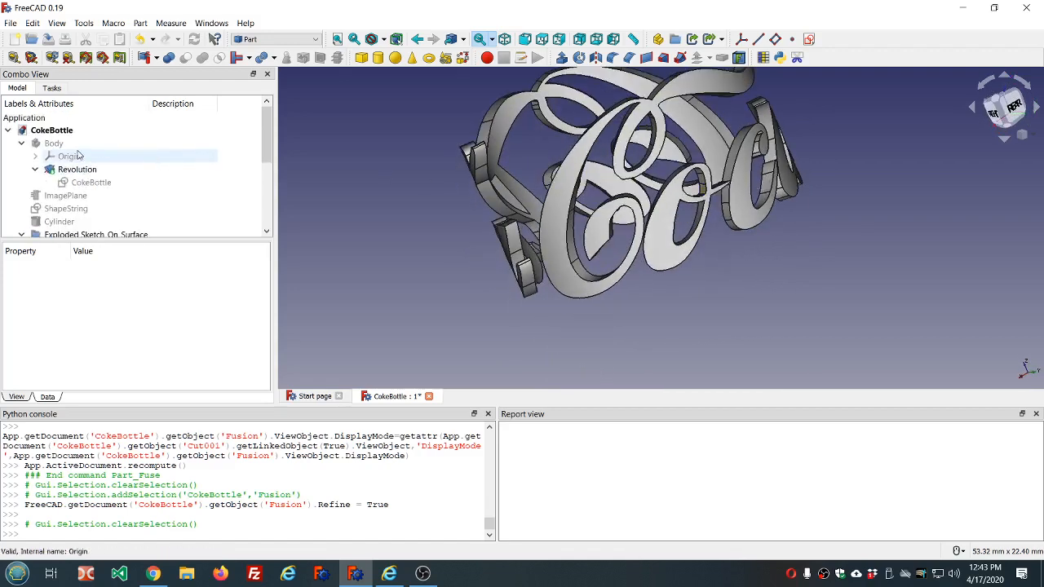
{"action": "left_click", "coordinate": [72, 146]}
{"action": "key", "text": "space"}
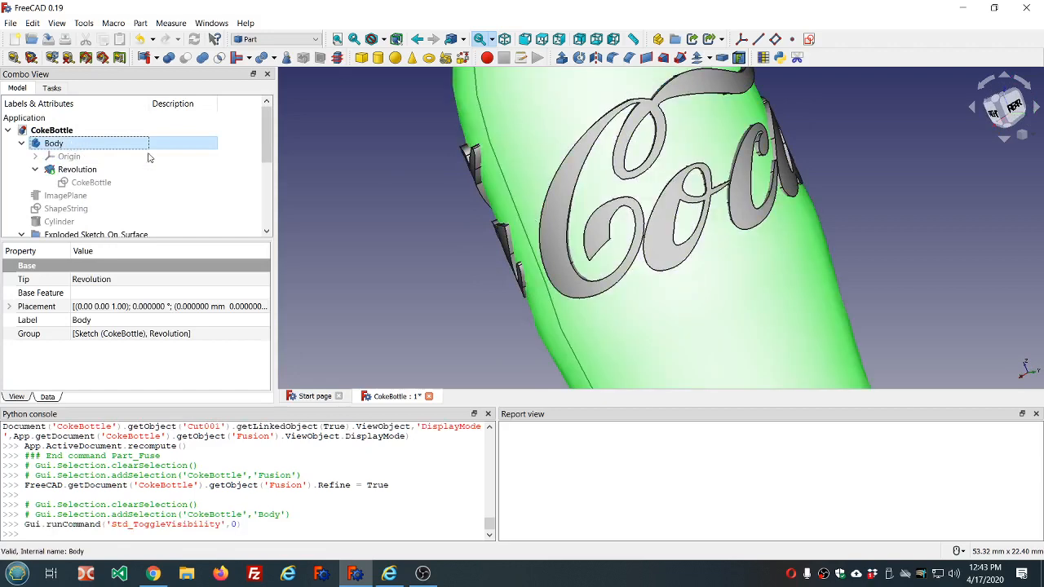
{"action": "scroll", "coordinate": [360, 145], "scroll_direction": "down", "scroll_amount": 5}
{"action": "middle_click_drag", "start_coordinate": [605, 142], "coordinate": [677, 214]}
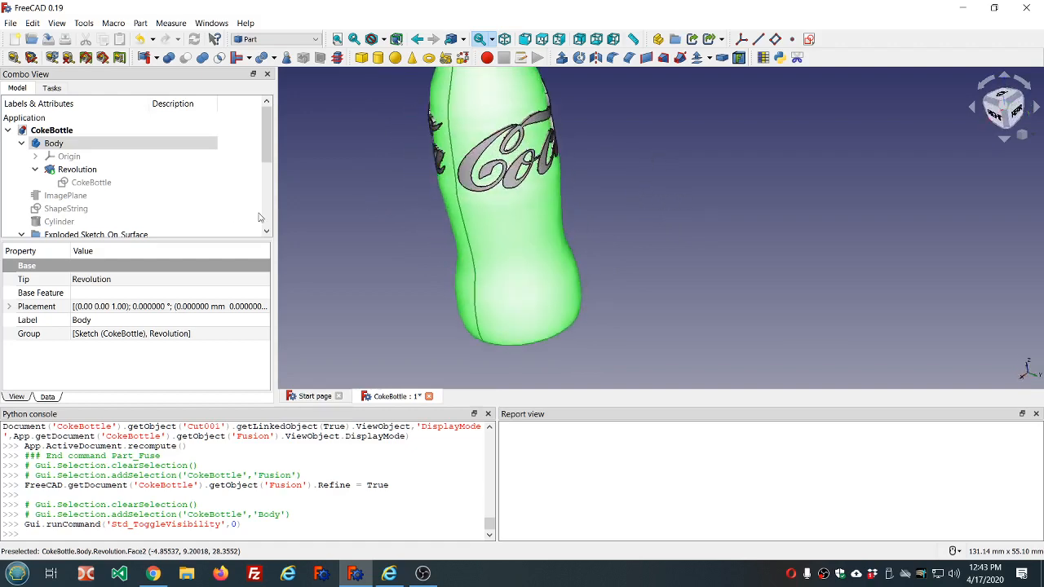
- Set the Thickness of the Sketch_On_Surface object under Sketch_On_Surface.3 in the Fusion to 0.5
{"action": "scroll", "coordinate": [226, 205], "scroll_direction": "down", "scroll_amount": 1}
{"action": "scroll", "coordinate": [226, 206], "scroll_direction": "down", "scroll_amount": 2}
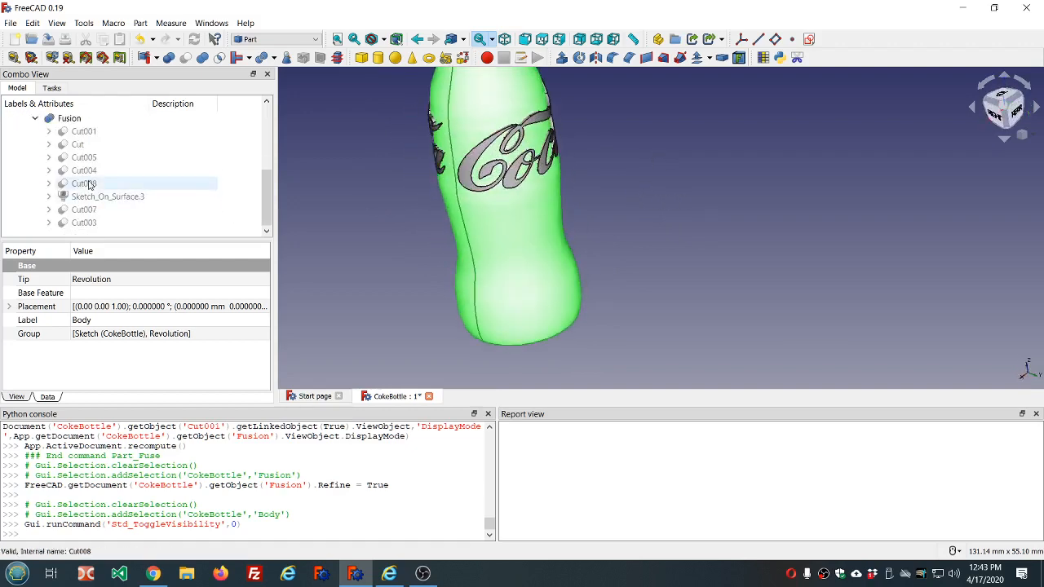
{"action": "scroll", "coordinate": [82, 181], "scroll_direction": "up", "scroll_amount": 1}
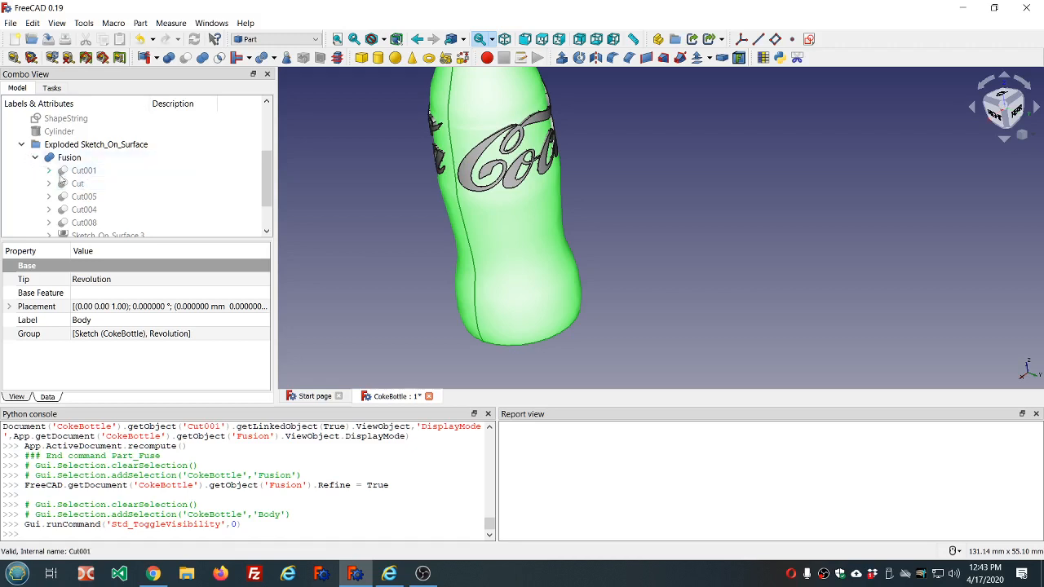
{"action": "scroll", "coordinate": [148, 191], "scroll_direction": "down", "scroll_amount": 1}
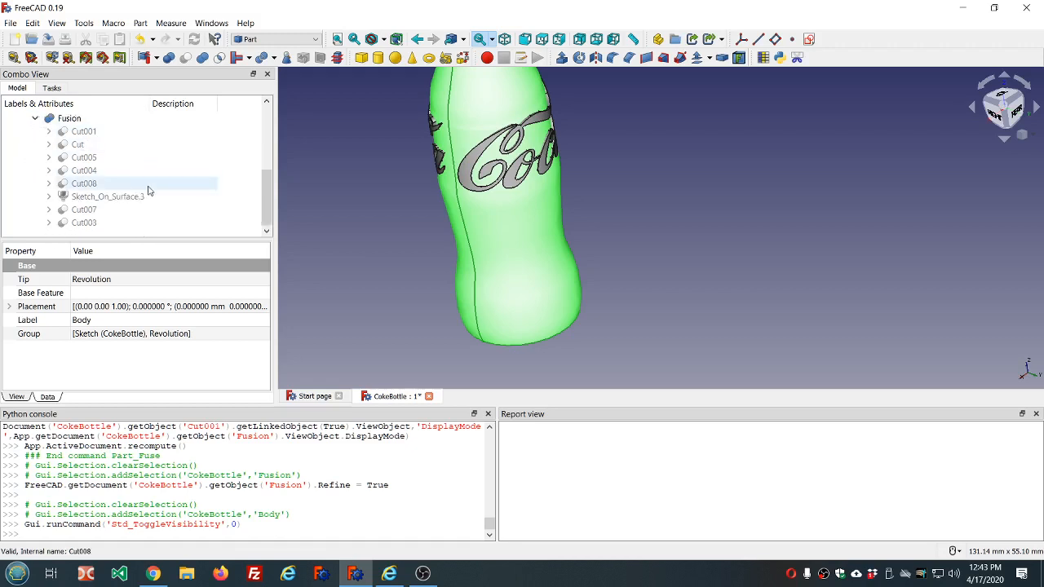
{"action": "left_click", "coordinate": [49, 196]}
{"action": "left_click", "coordinate": [110, 210]}
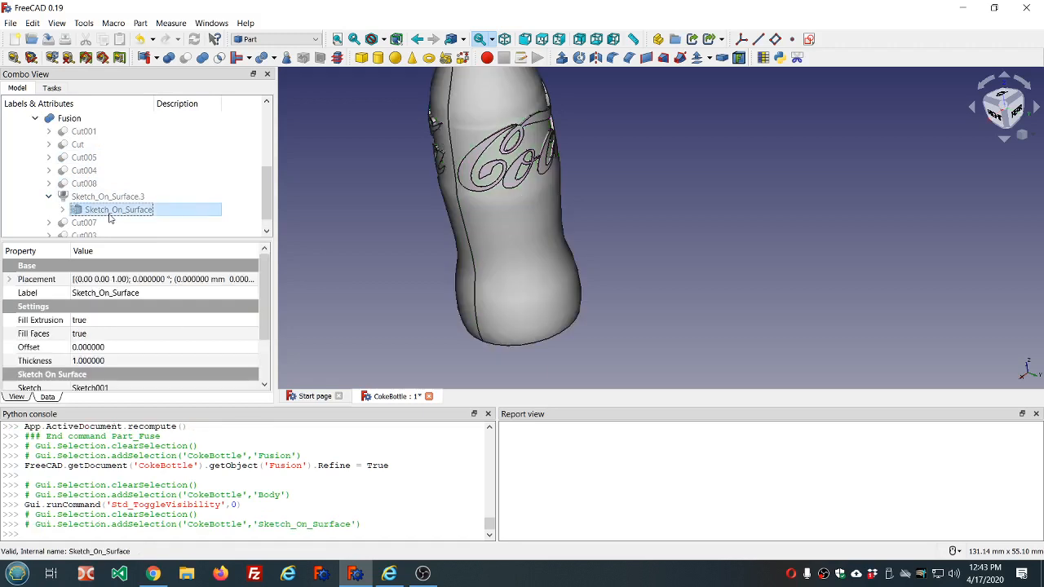
{"action": "left_click", "coordinate": [126, 362]}
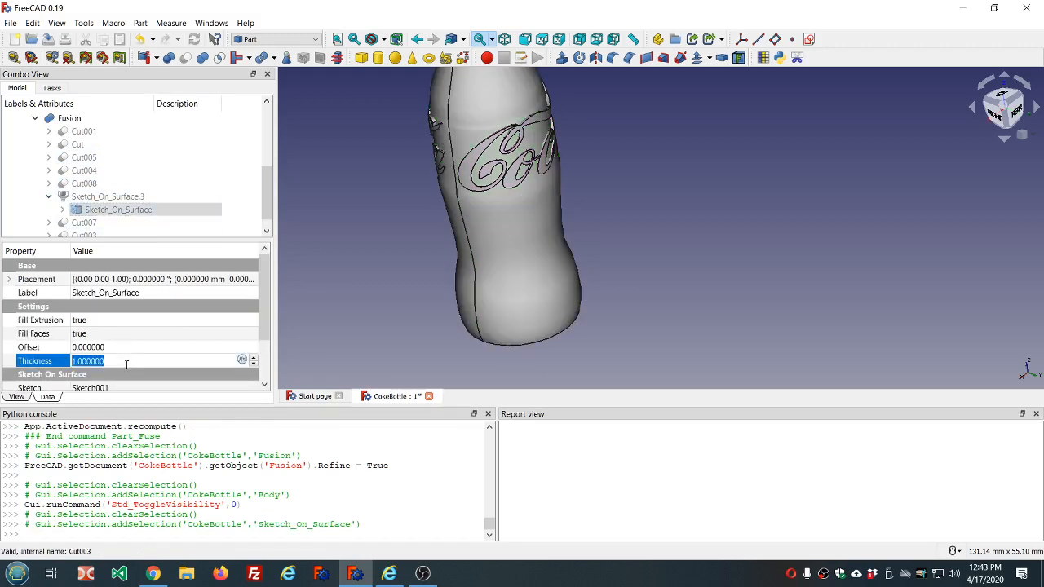
{"action": "type", "text": ".5"}
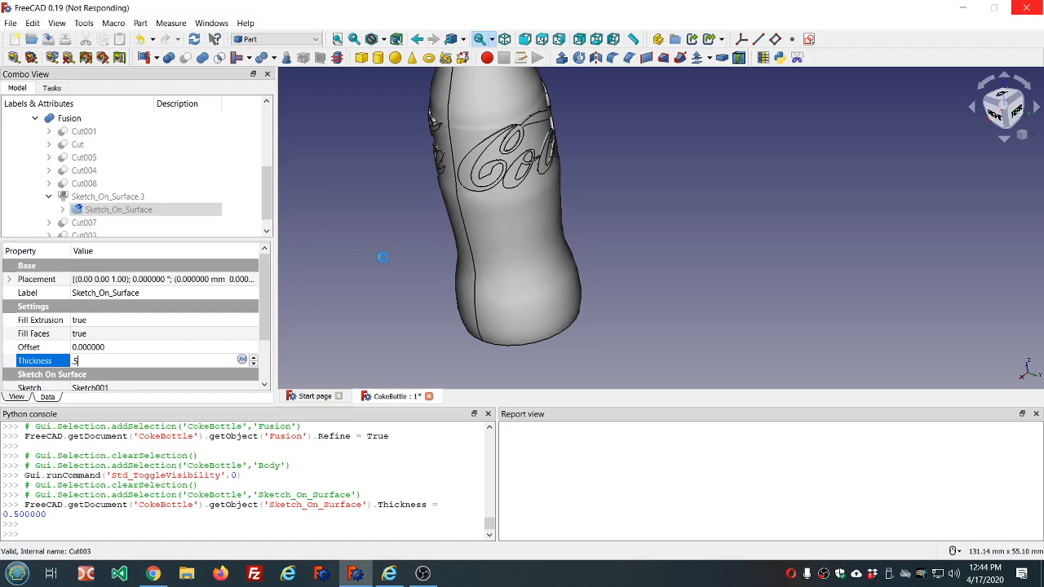
{"action": "left_click", "coordinate": [383, 257]}
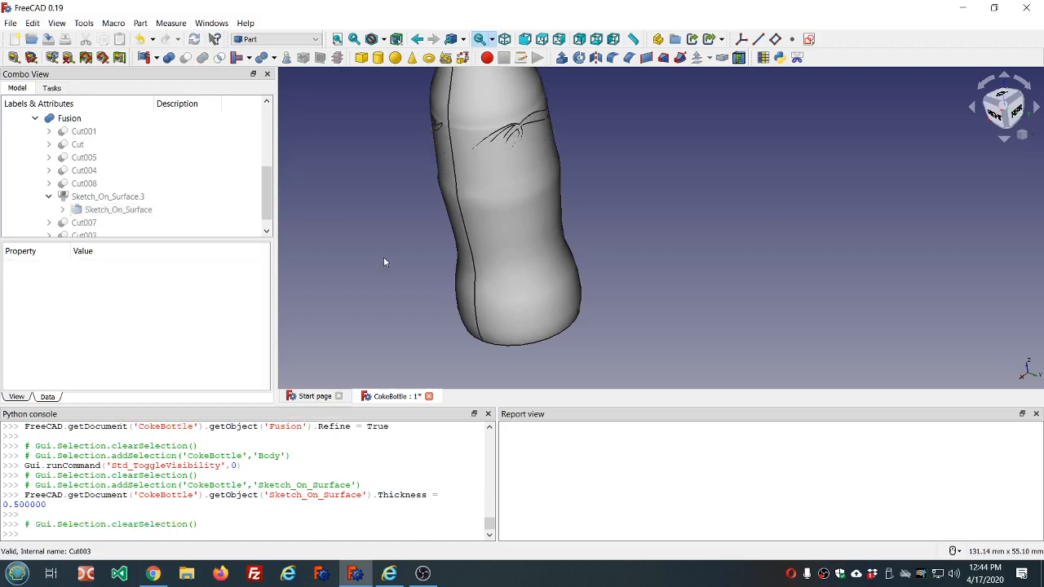
- Set the Thickness of the lettering's Sketch_On_Surface object to 0.85
{"action": "mouse_move", "coordinate": [610, 146]}
{"action": "middle_mouse_down"}
{"action": "mouse_move", "coordinate": [648, 263]}
{"action": "mouse_move", "coordinate": [543, 154]}
{"action": "mouse_move", "coordinate": [619, 147]}
{"action": "mouse_move", "coordinate": [564, 147]}
{"action": "mouse_move", "coordinate": [558, 154]}
{"action": "mouse_move", "coordinate": [574, 165]}
{"action": "mouse_move", "coordinate": [522, 179]}
{"action": "middle_mouse_up"}
{"action": "left_click", "coordinate": [130, 211]}
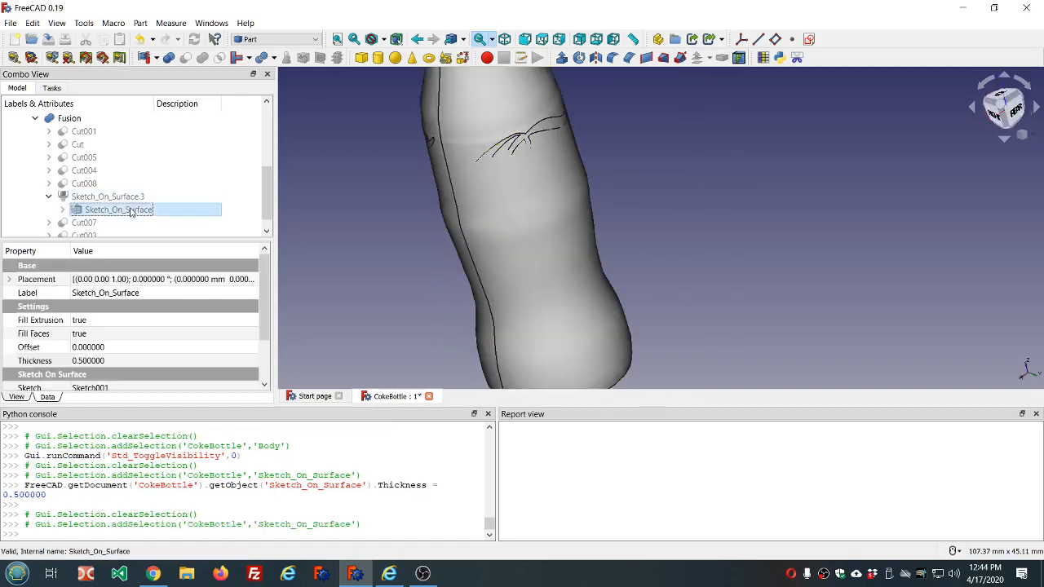
{"action": "left_click", "coordinate": [82, 362]}
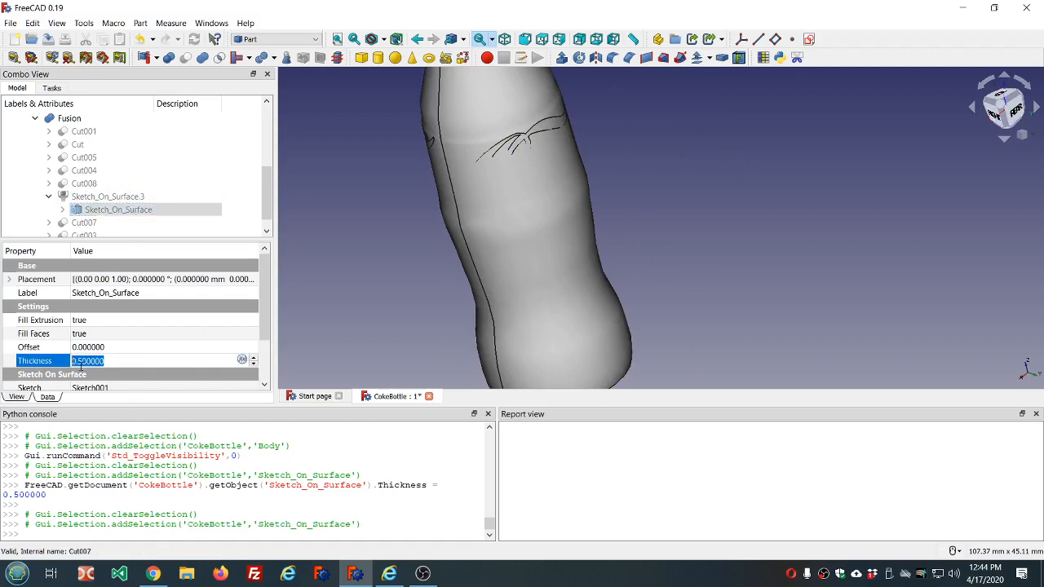
{"action": "left_click", "coordinate": [78, 360]}
{"action": "type", "text": "8"}
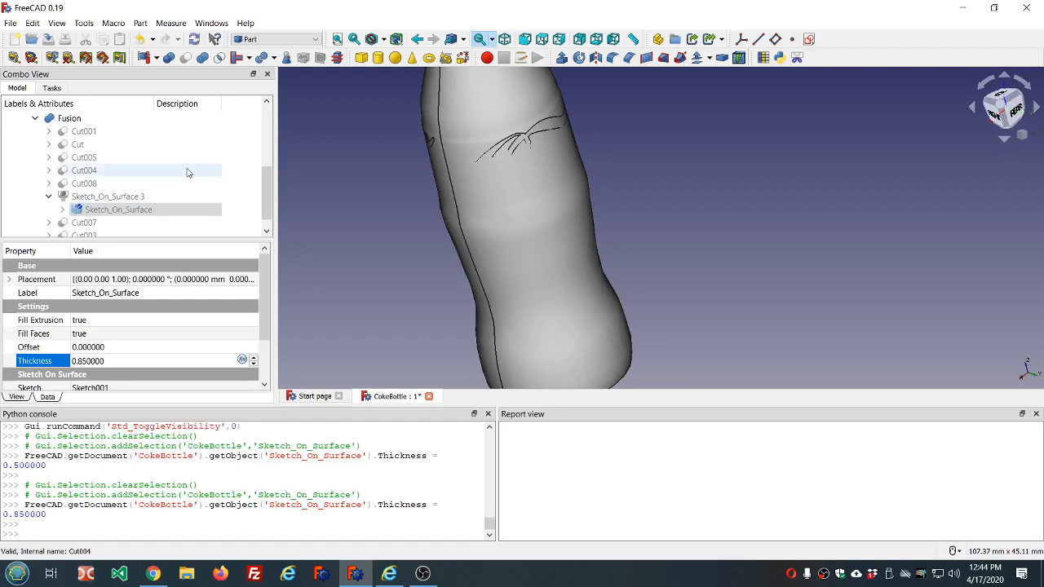
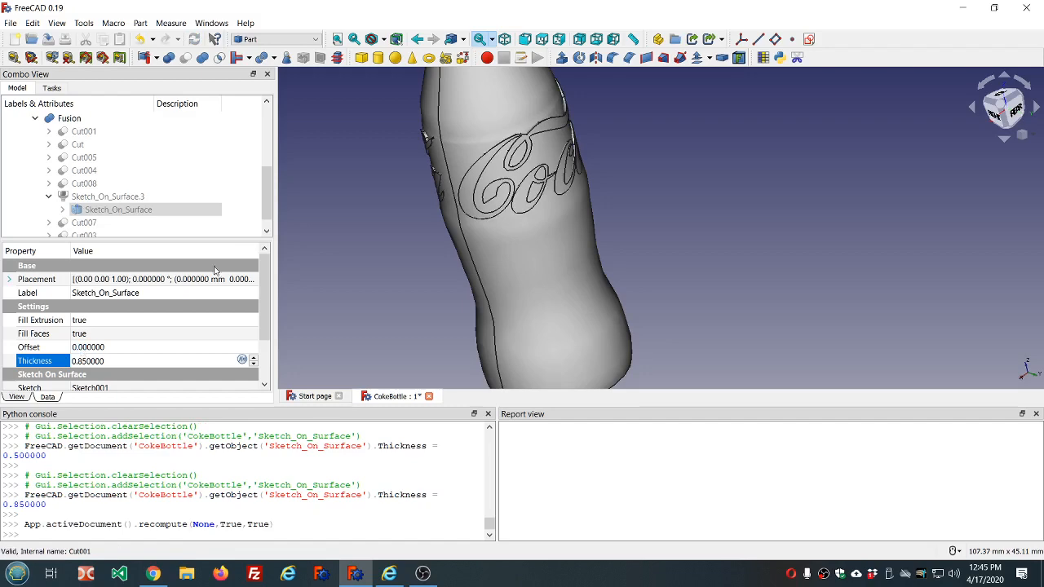
- Inspect the raised Coca Cola lettering on the bottle from several angles
{"action": "middle_click_drag", "start_coordinate": [640, 147], "coordinate": [681, 165]}
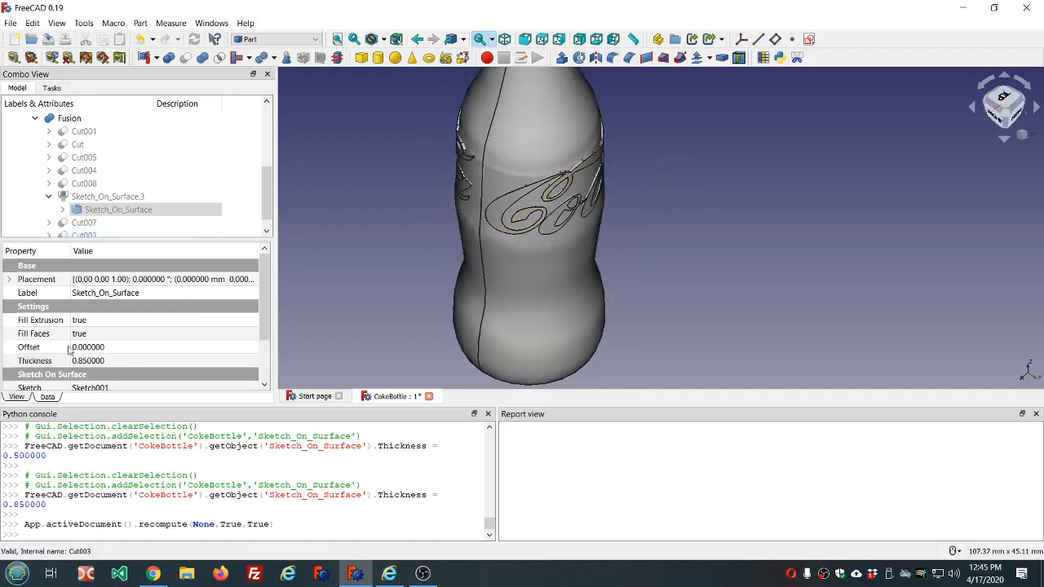
{"action": "scroll", "coordinate": [170, 322], "scroll_direction": "down", "scroll_amount": 2}
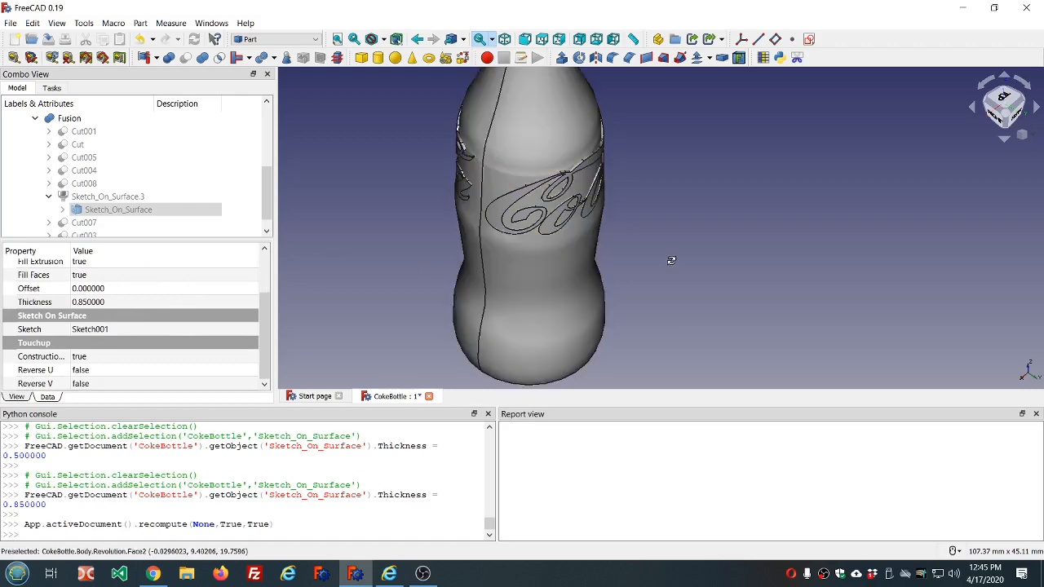
{"action": "middle_click_drag", "start_coordinate": [671, 260], "coordinate": [489, 245]}
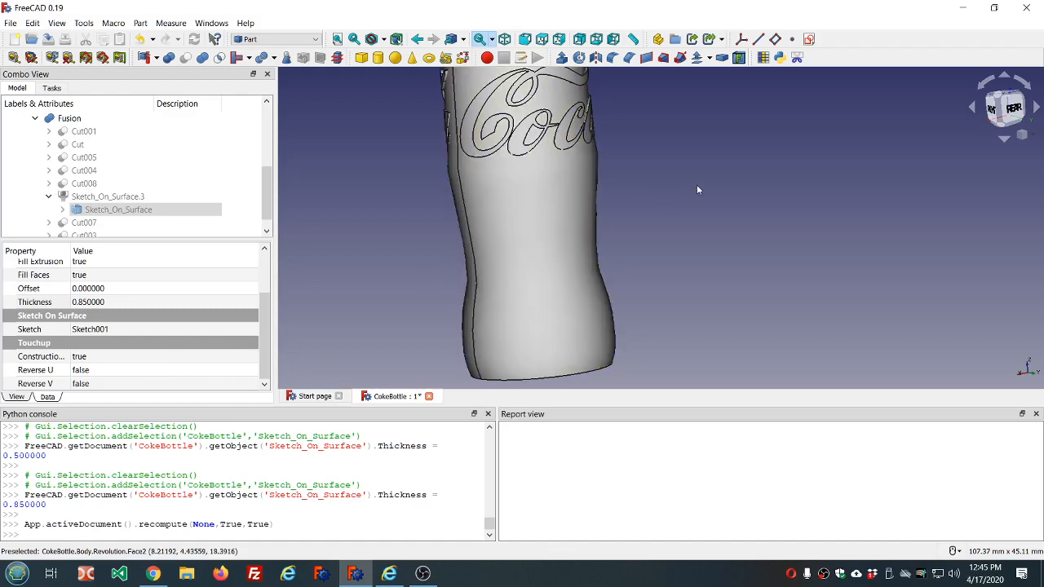
{"action": "middle_click_drag", "start_coordinate": [696, 184], "coordinate": [706, 121]}
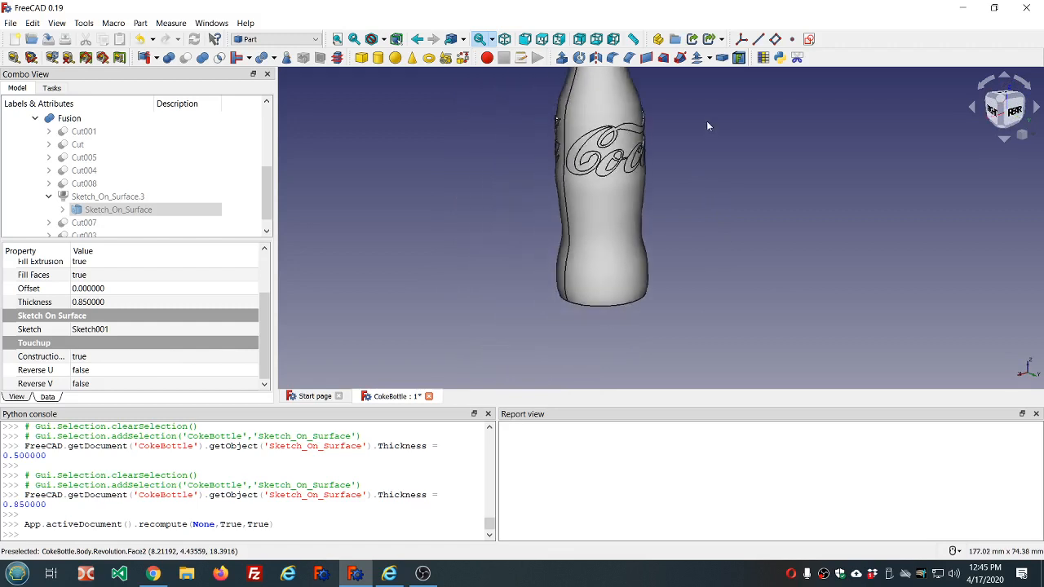
{"action": "scroll", "coordinate": [706, 125], "scroll_direction": "up", "scroll_amount": 2}
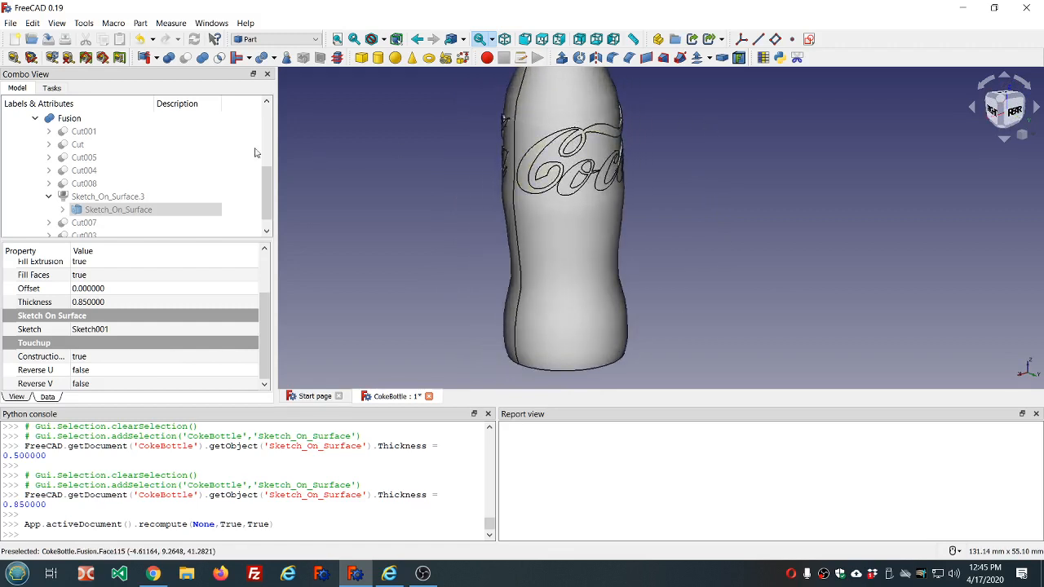
- Try to fuse the bottle Body with the lettering Fusion using a Part union, choosing the Body first
{"action": "scroll", "coordinate": [138, 121], "scroll_direction": "down", "scroll_amount": 1}
{"action": "scroll", "coordinate": [143, 138], "scroll_direction": "up", "scroll_amount": 4}
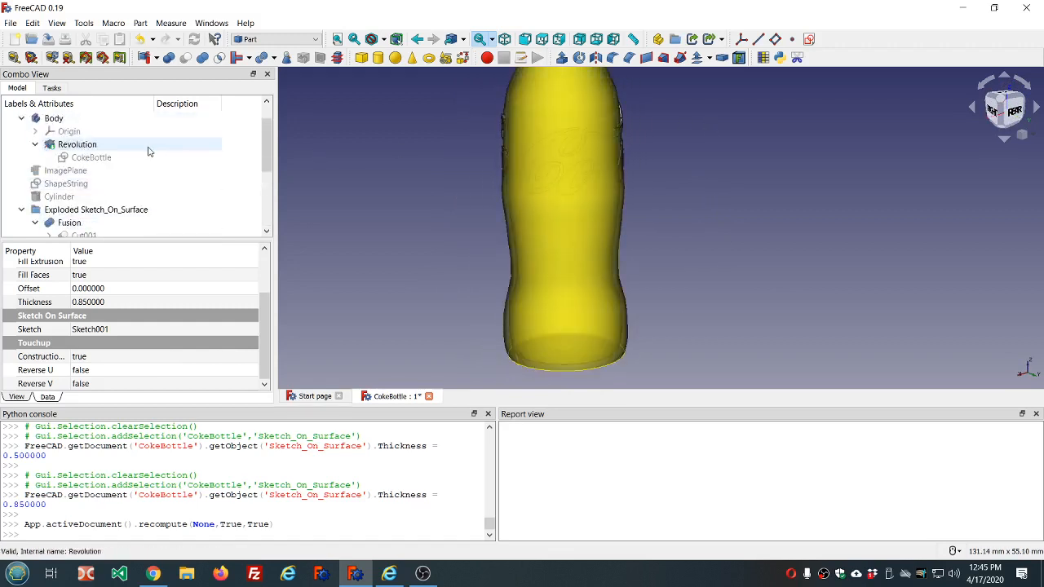
{"action": "scroll", "coordinate": [149, 152], "scroll_direction": "down", "scroll_amount": 1}
{"action": "scroll", "coordinate": [98, 144], "scroll_direction": "up", "scroll_amount": 1}
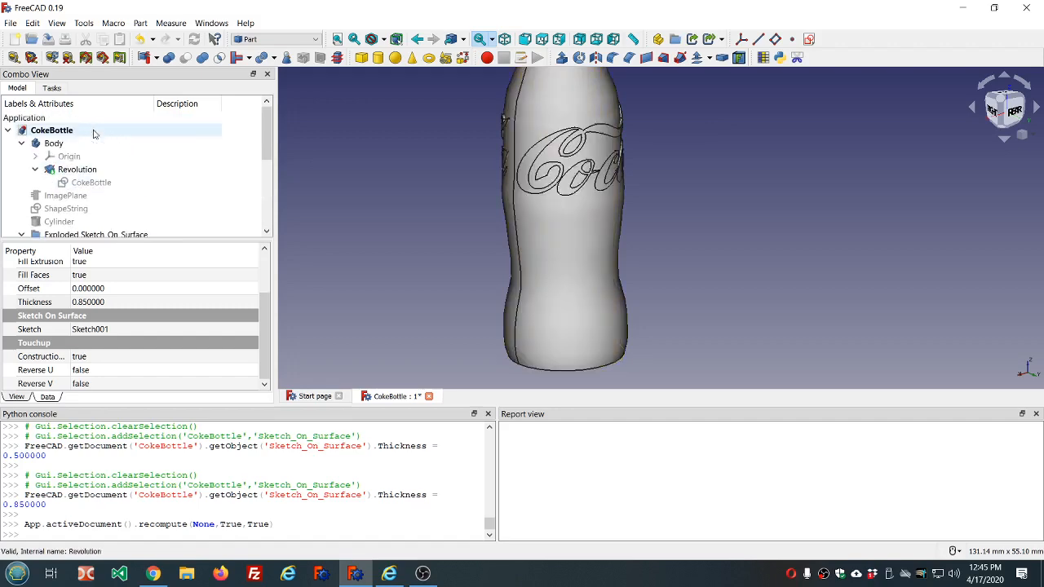
{"action": "left_click", "coordinate": [54, 144]}
{"action": "scroll", "coordinate": [118, 152], "scroll_direction": "down", "scroll_amount": 5}
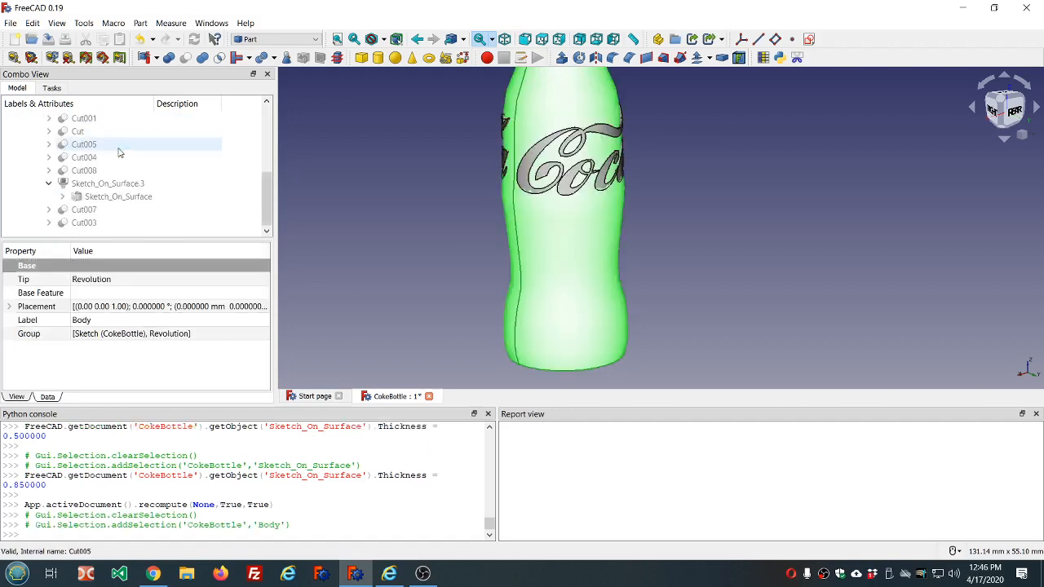
{"action": "scroll", "coordinate": [118, 153], "scroll_direction": "up", "scroll_amount": 2}
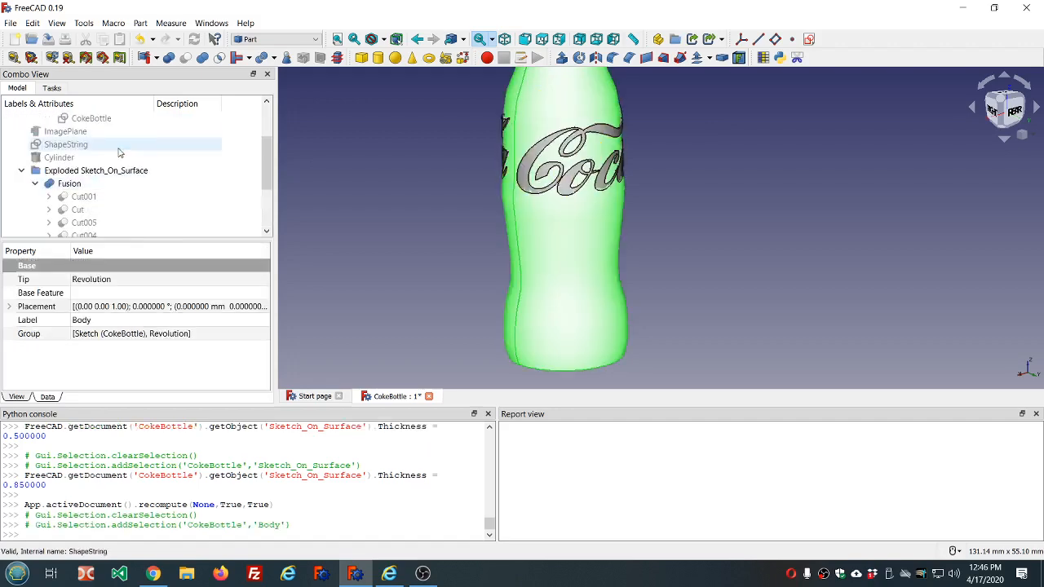
{"action": "left_click", "coordinate": [80, 184]}
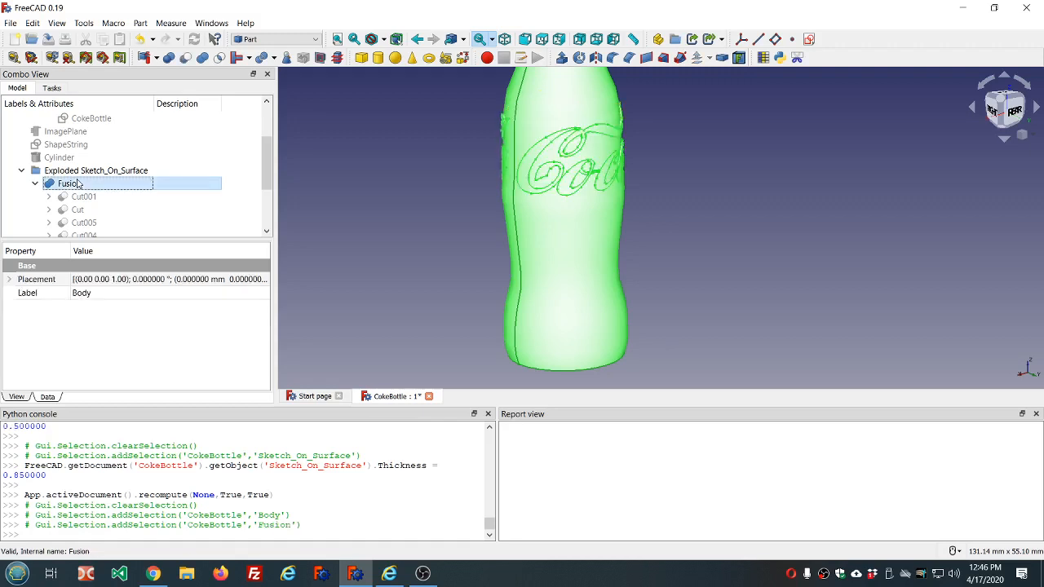
{"action": "left_click", "coordinate": [201, 59]}
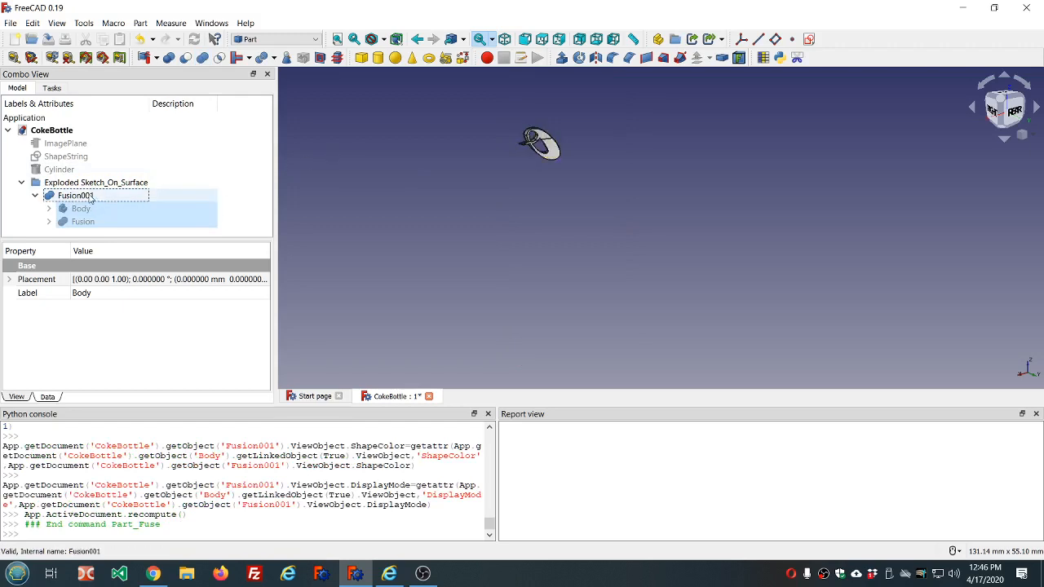
- Undo the union of the bottle and the lettering and recompute the document
{"action": "left_click", "coordinate": [139, 40]}
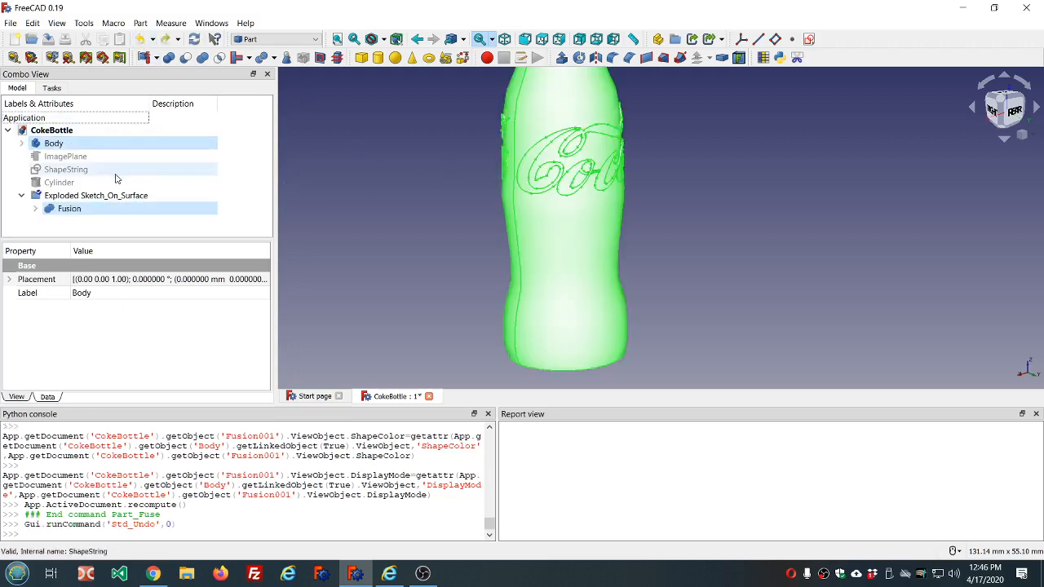
{"action": "left_click", "coordinate": [193, 40]}
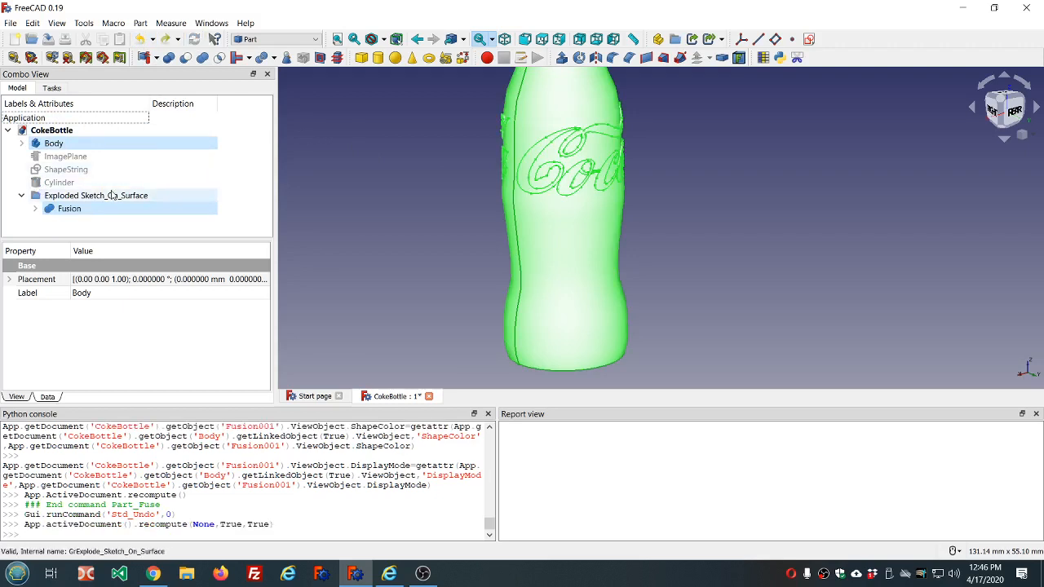
{"action": "left_click", "coordinate": [112, 195]}
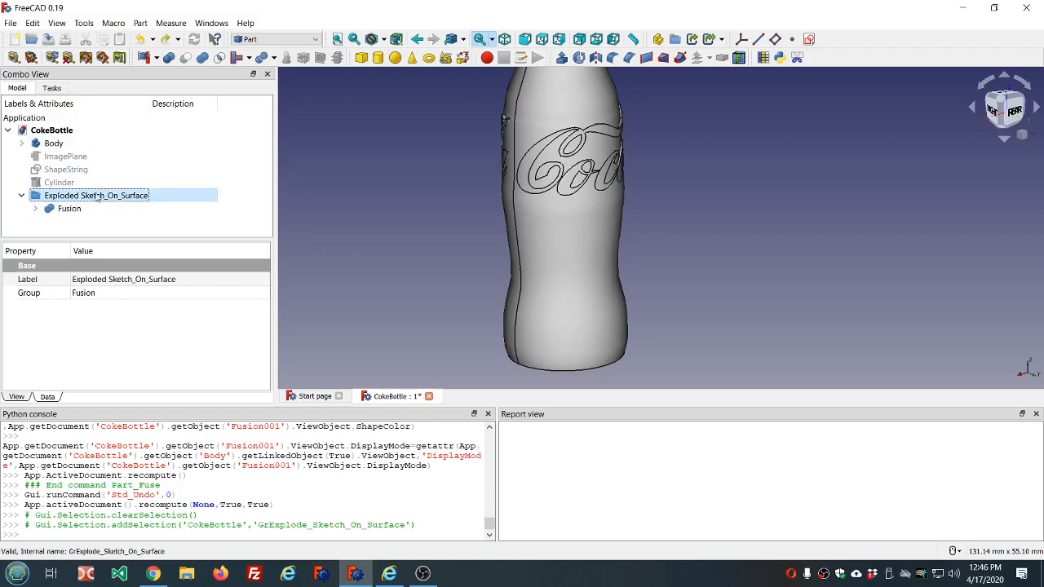
{"action": "middle_click_drag", "start_coordinate": [362, 144], "coordinate": [431, 170]}
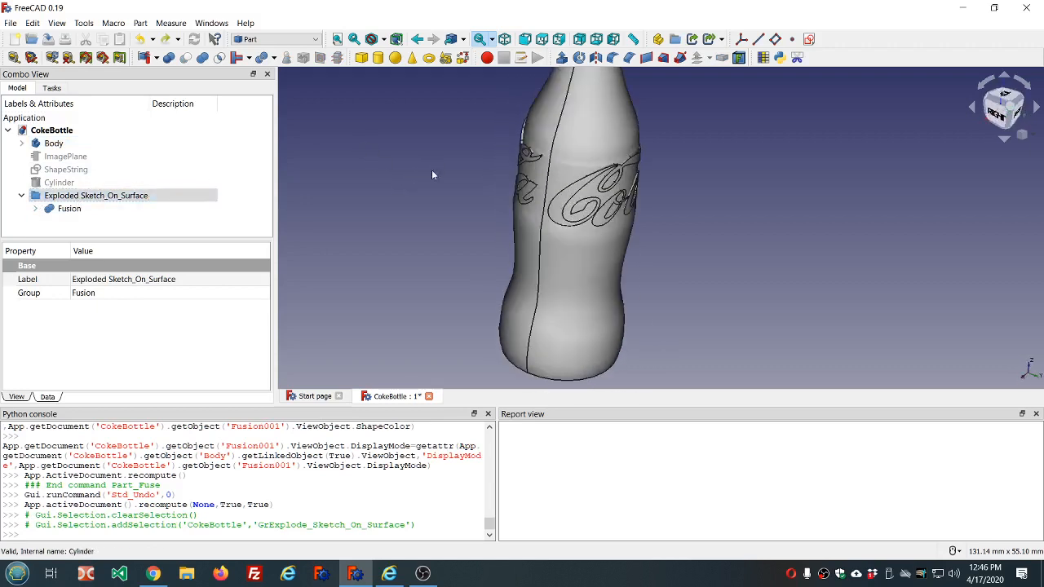
- Run Check Geometry on the lettering Fusion to look for invalid shapes
{"action": "left_click", "coordinate": [53, 144]}
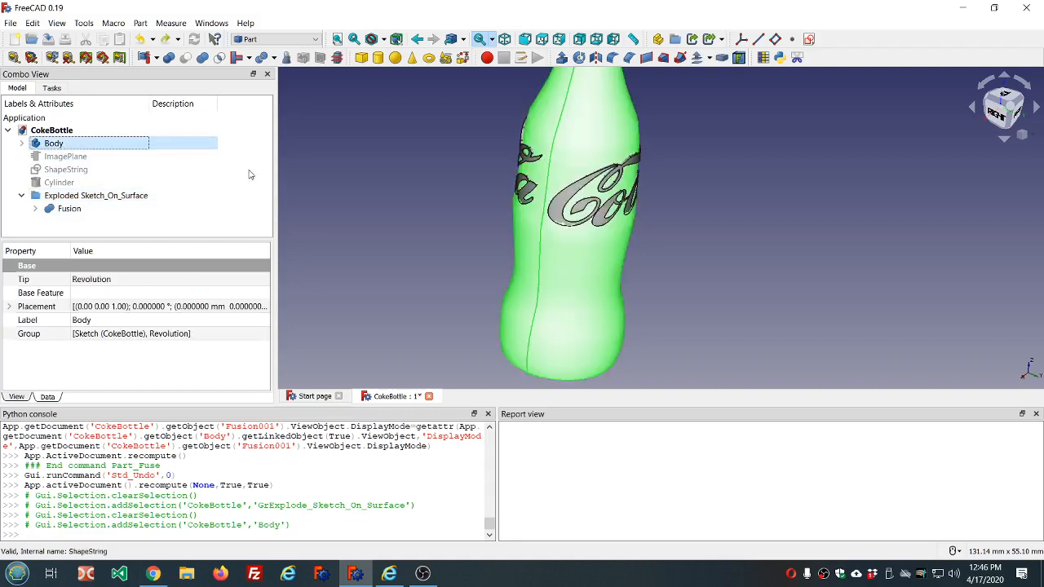
{"action": "left_click", "coordinate": [131, 197], "text": "ctrl"}
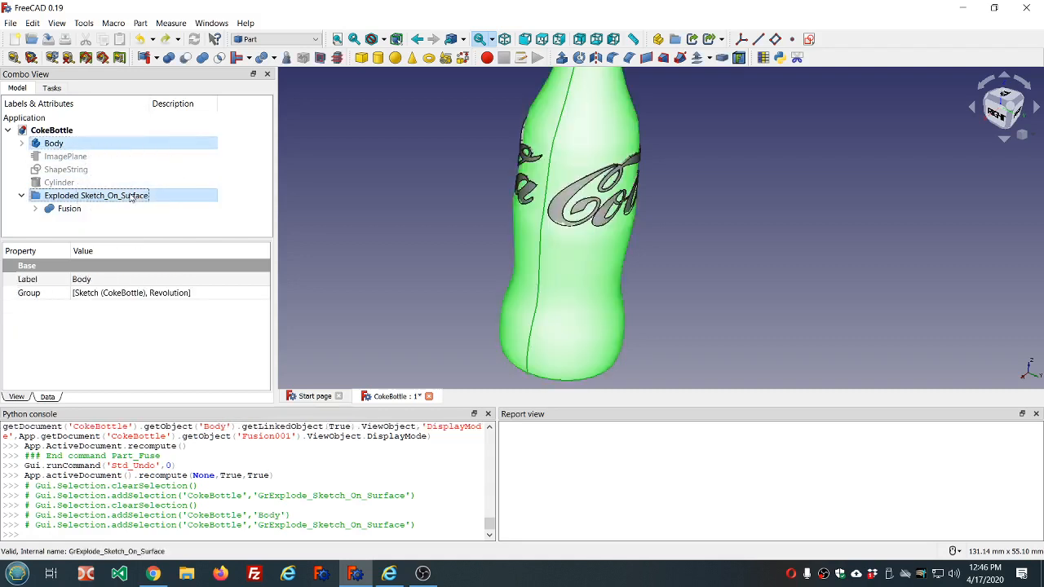
{"action": "left_click", "coordinate": [97, 209]}
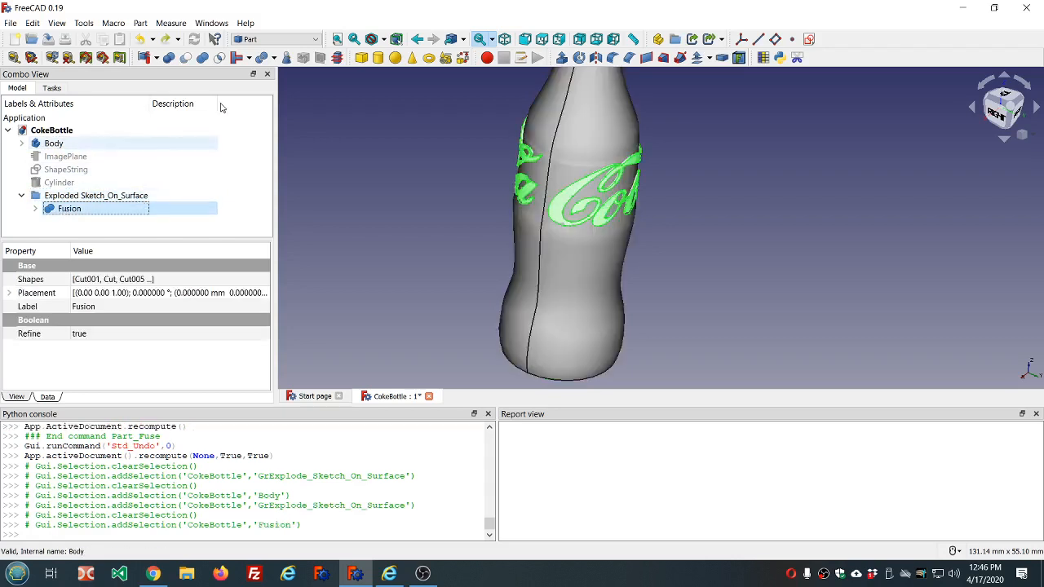
{"action": "left_click", "coordinate": [286, 57]}
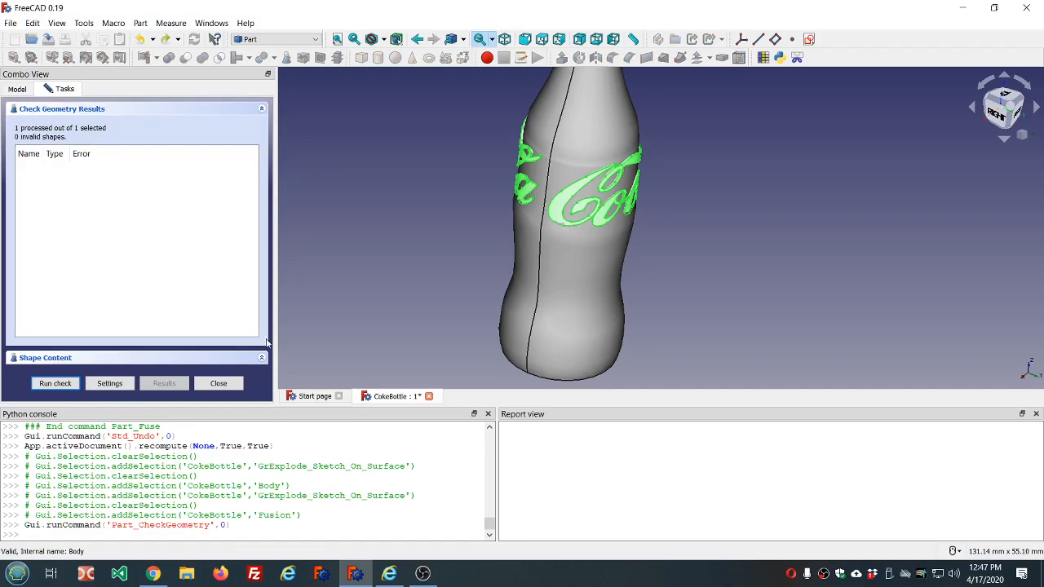
{"action": "left_click", "coordinate": [219, 383]}
- Run Check Geometry on the bottle Body to look for invalid shapes
{"action": "left_click", "coordinate": [96, 142]}
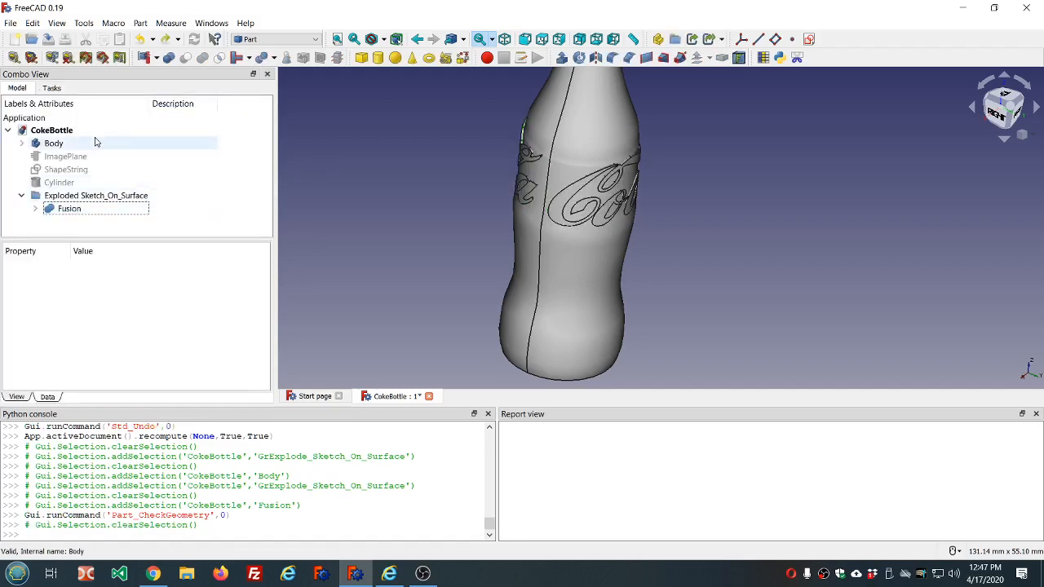
{"action": "left_click", "coordinate": [284, 57]}
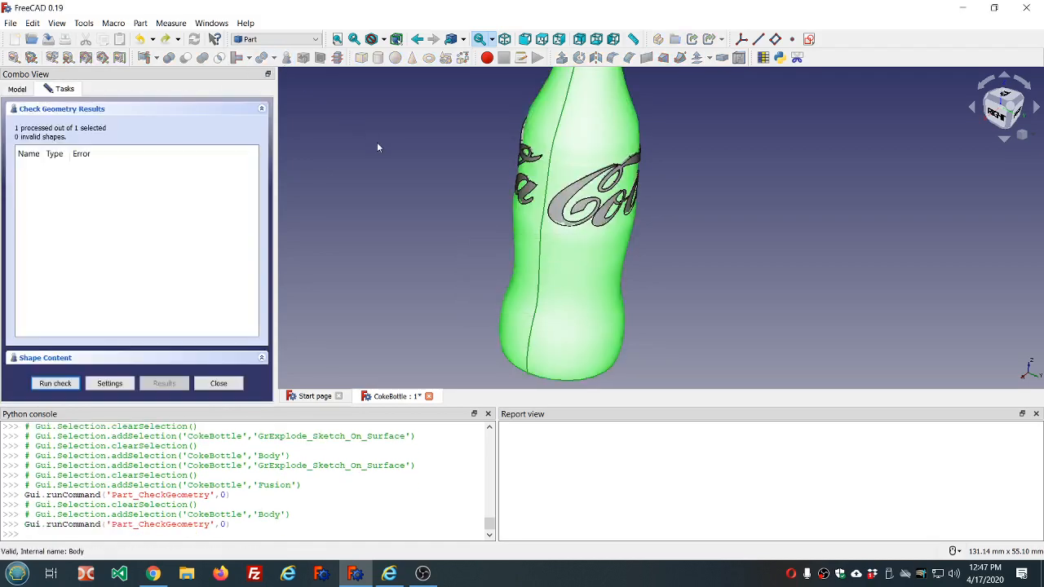
{"action": "left_click", "coordinate": [214, 382]}
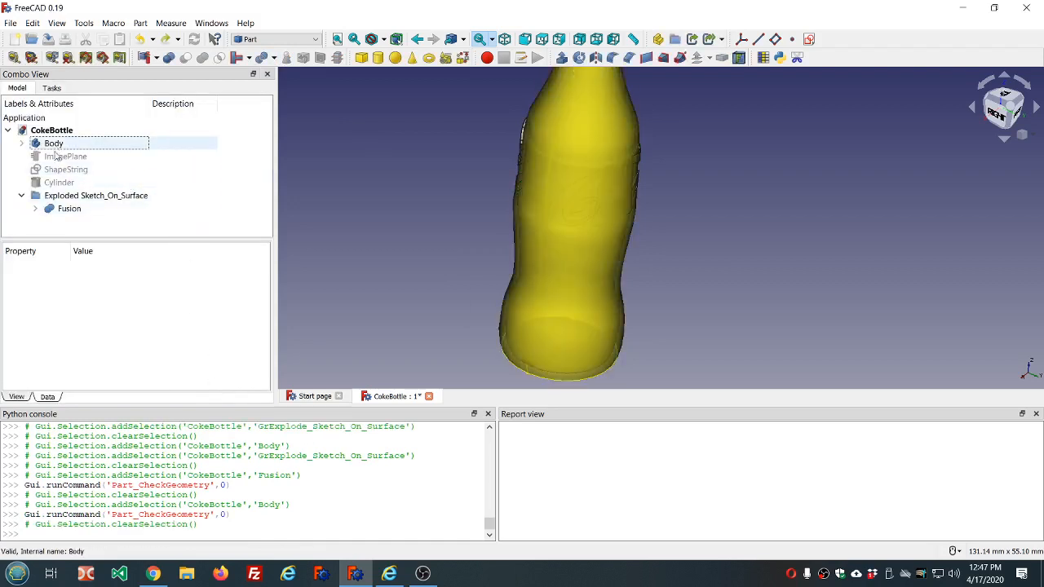
- Try the union again in the reverse order, with the lettering Fusion chosen first and the bottle Body second
{"action": "left_click", "coordinate": [75, 197]}
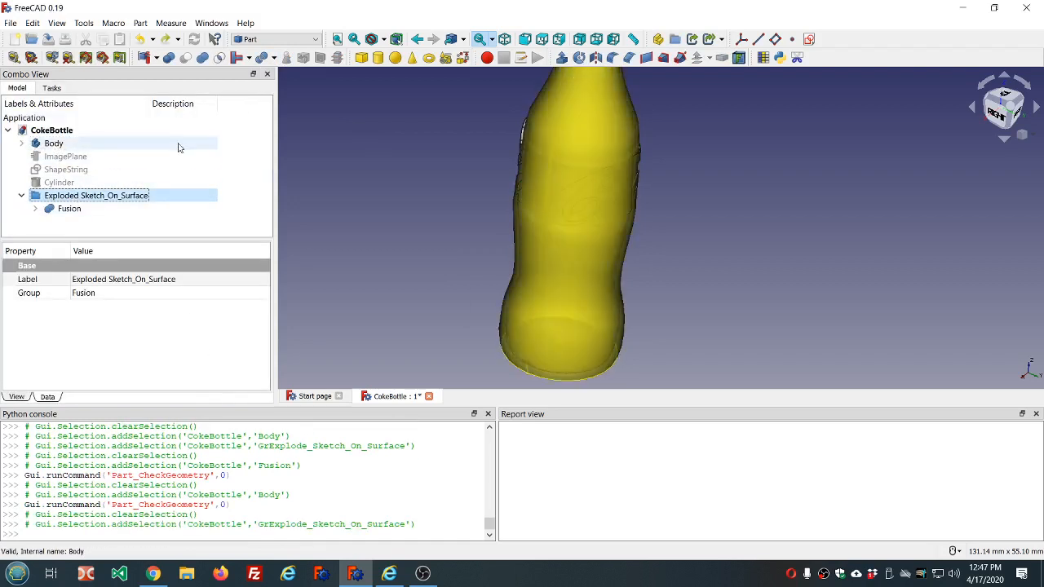
{"action": "left_click", "coordinate": [70, 210]}
{"action": "left_click", "coordinate": [36, 209]}
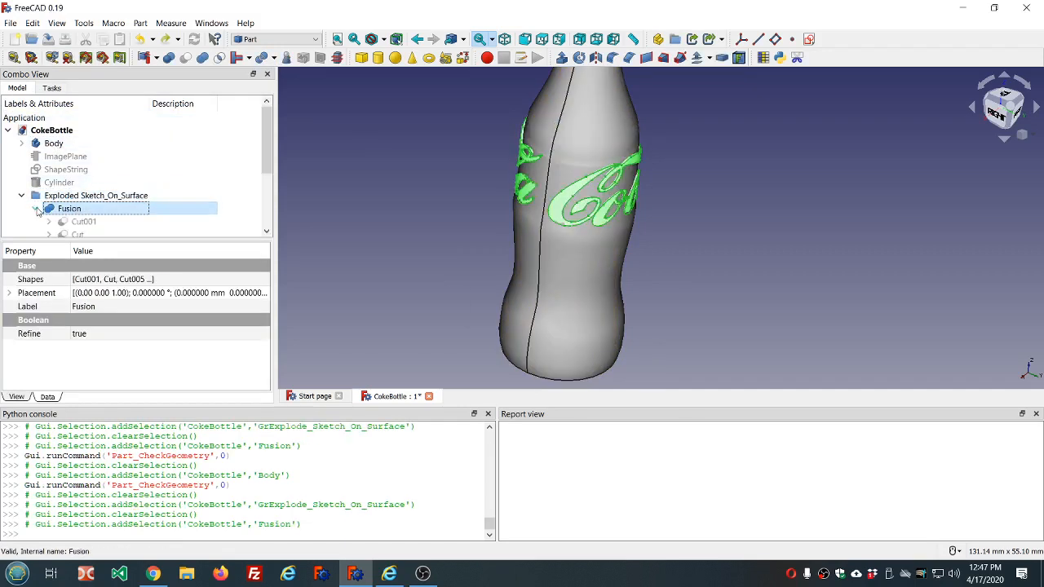
{"action": "scroll", "coordinate": [179, 190], "scroll_direction": "down", "scroll_amount": 2}
{"action": "scroll", "coordinate": [179, 191], "scroll_direction": "up", "scroll_amount": 2}
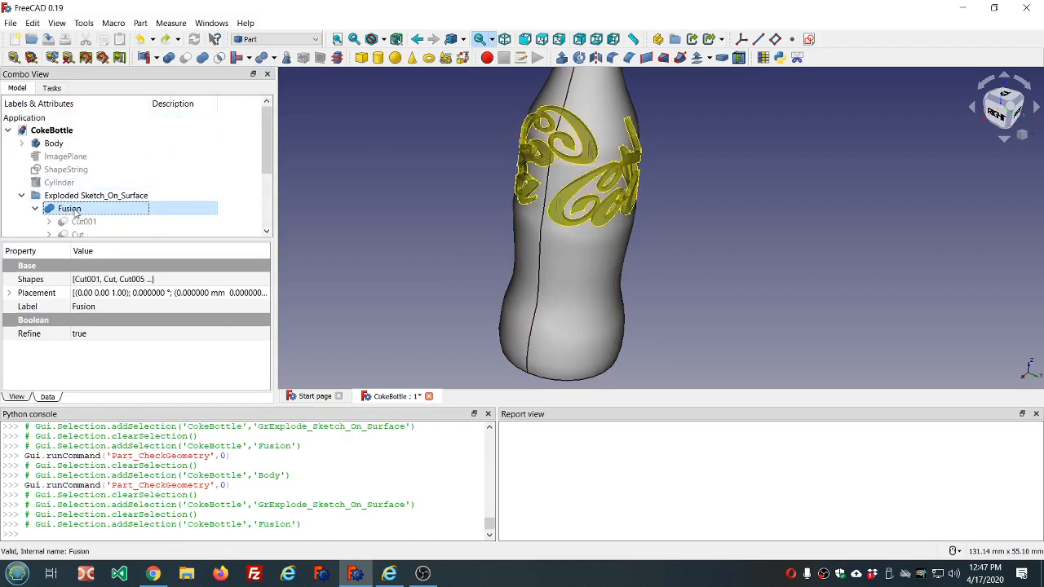
{"action": "left_click", "coordinate": [68, 145], "text": "ctrl"}
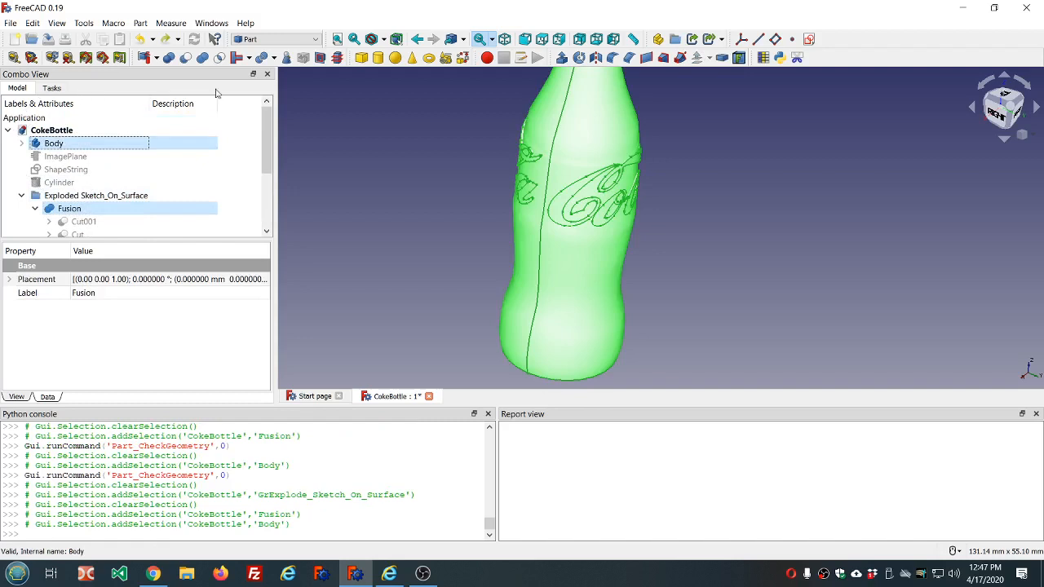
{"action": "left_click", "coordinate": [202, 57]}
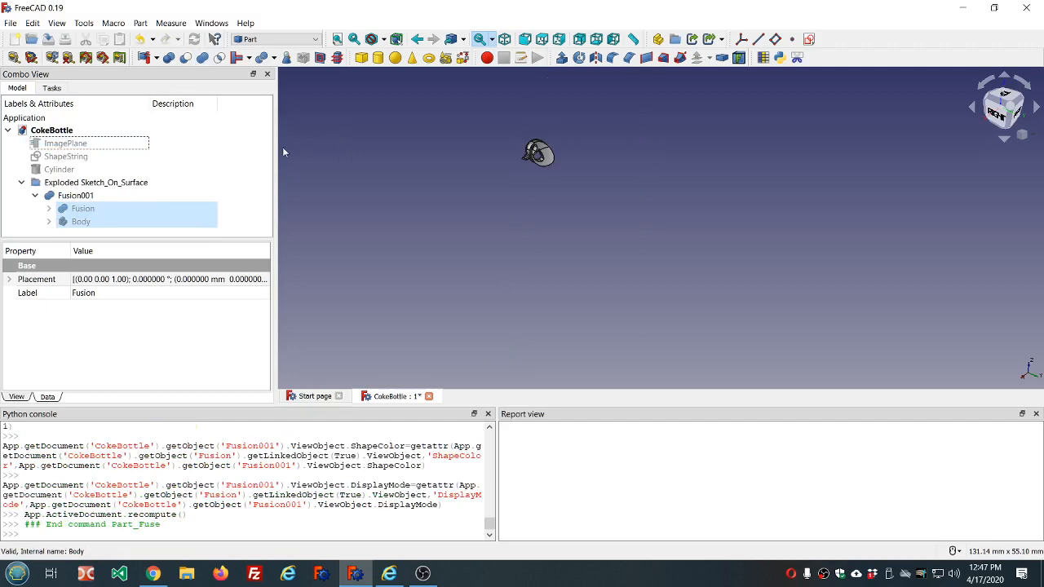
- Check the geometry of the combined bottle and lettering fusion for errors and delete that fusion
{"action": "left_click", "coordinate": [104, 197]}
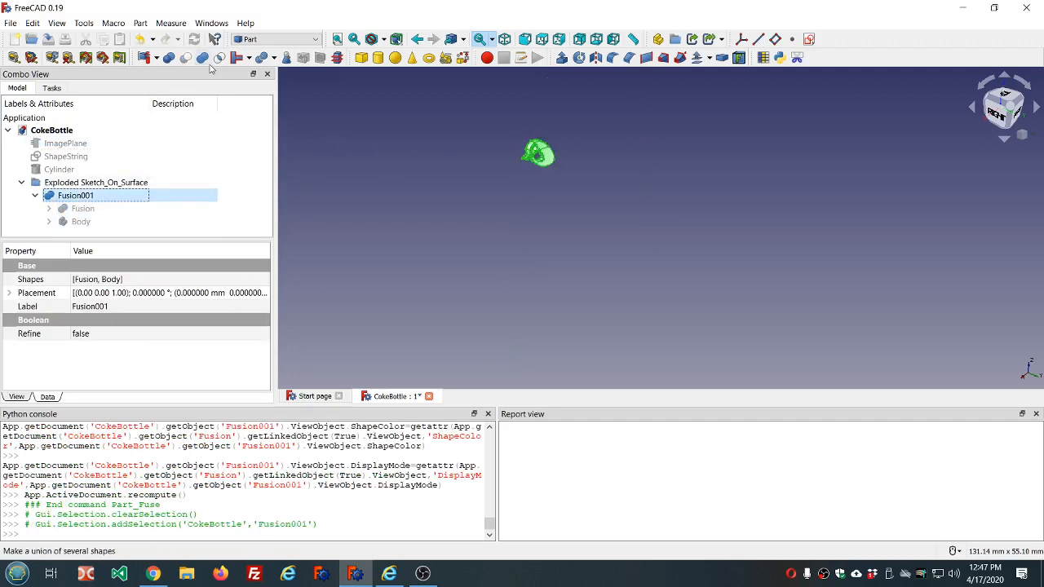
{"action": "left_click", "coordinate": [286, 59]}
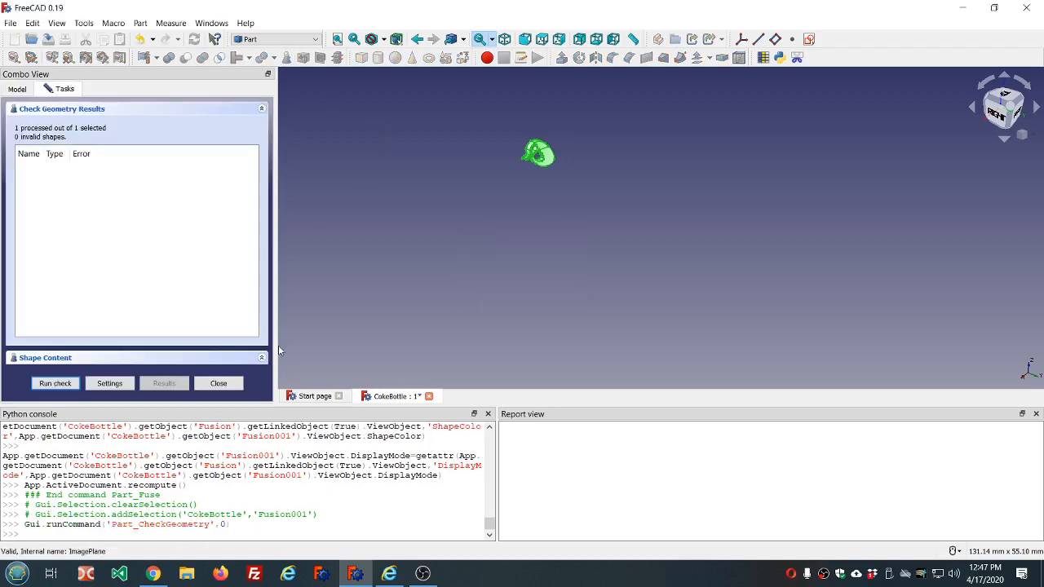
{"action": "left_click", "coordinate": [220, 384]}
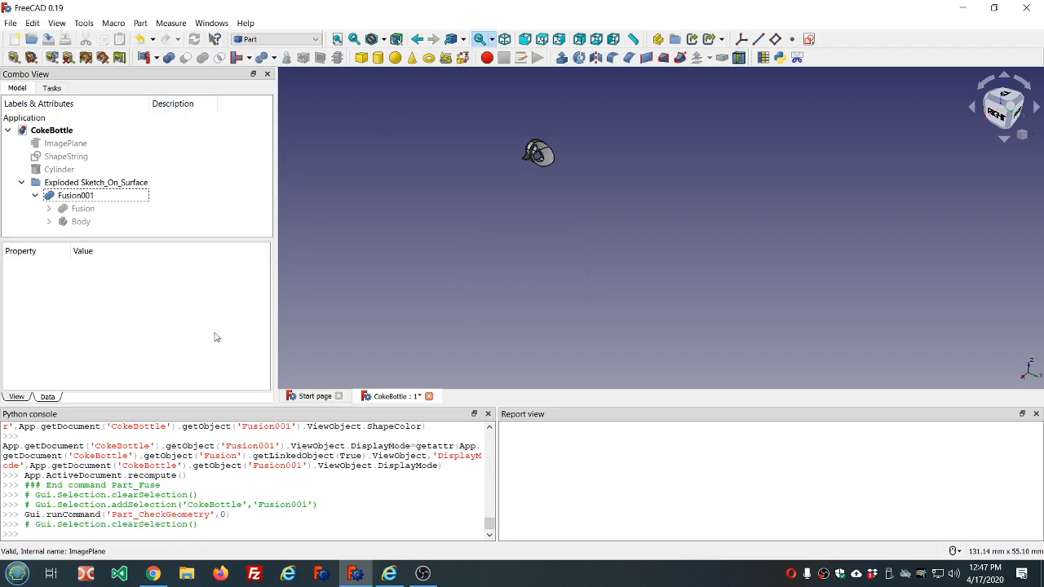
{"action": "left_click", "coordinate": [93, 199]}
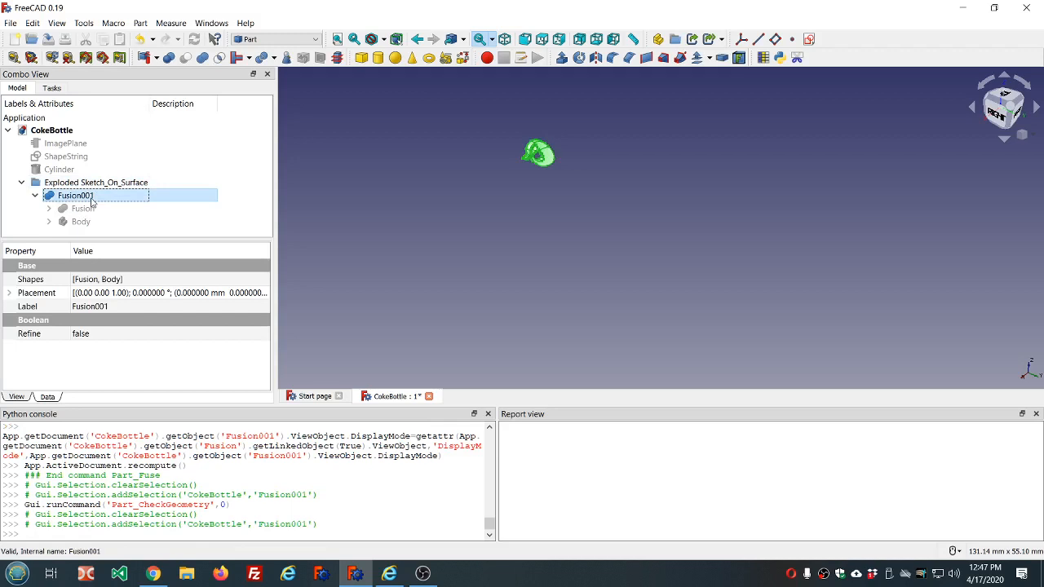
{"action": "key", "text": "Delete"}
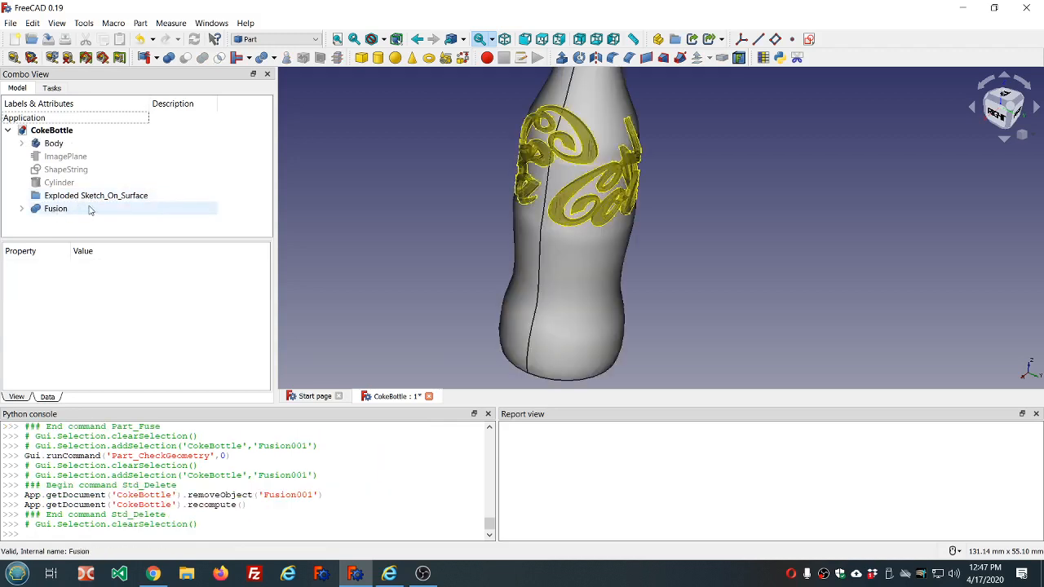
- Set Refine to false for the Fusion that holds the lettering cuts
{"action": "left_click", "coordinate": [21, 210]}
{"action": "scroll", "coordinate": [161, 209], "scroll_direction": "down", "scroll_amount": 2}
{"action": "scroll", "coordinate": [146, 209], "scroll_direction": "up", "scroll_amount": 1}
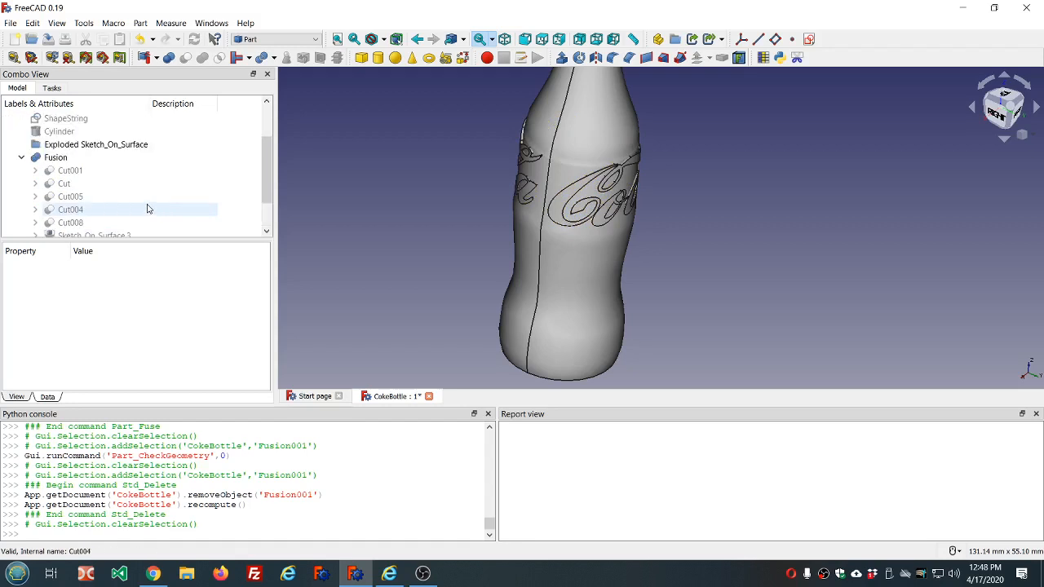
{"action": "left_click", "coordinate": [56, 157]}
{"action": "left_click", "coordinate": [142, 335]}
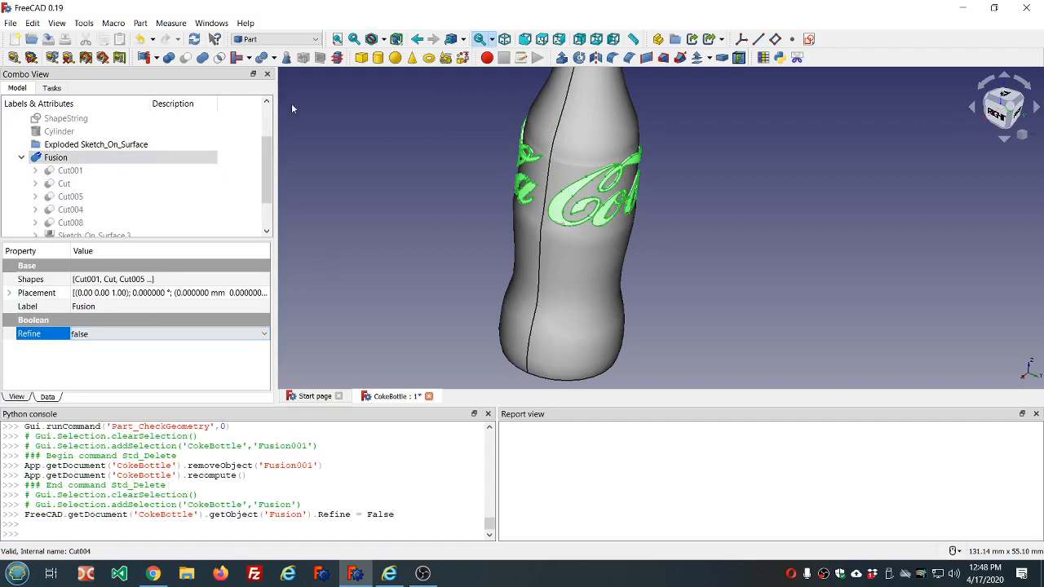
{"action": "left_click", "coordinate": [435, 107]}
{"action": "scroll", "coordinate": [356, 123], "scroll_direction": "down", "scroll_amount": 2}
{"action": "scroll", "coordinate": [141, 129], "scroll_direction": "down", "scroll_amount": 1}
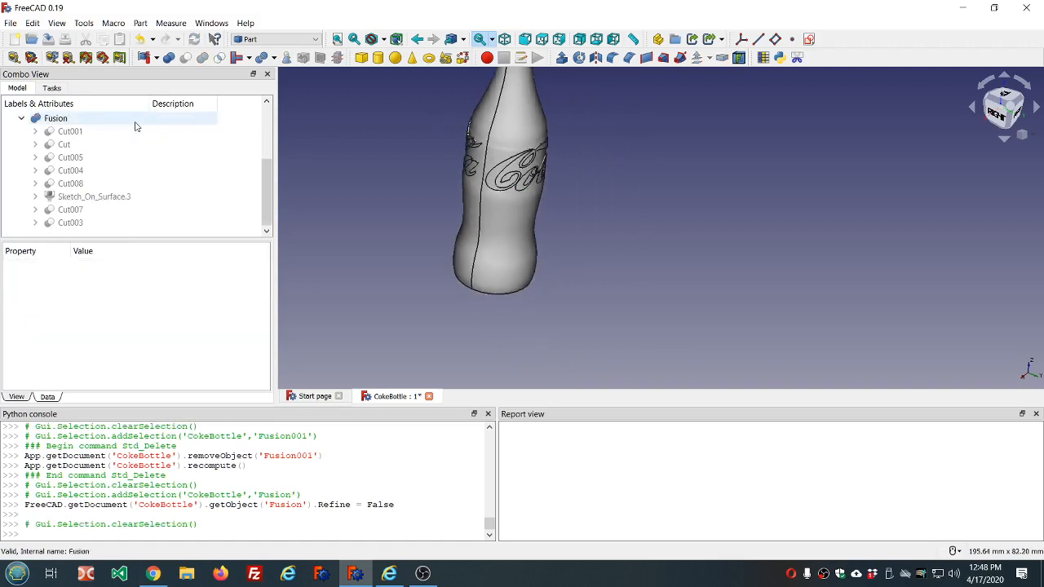
- Try the union of the bottle Body and the unrefined lettering Fusion, and delete the resulting fusion
{"action": "scroll", "coordinate": [106, 129], "scroll_direction": "up", "scroll_amount": 3}
{"action": "left_click", "coordinate": [54, 143]}
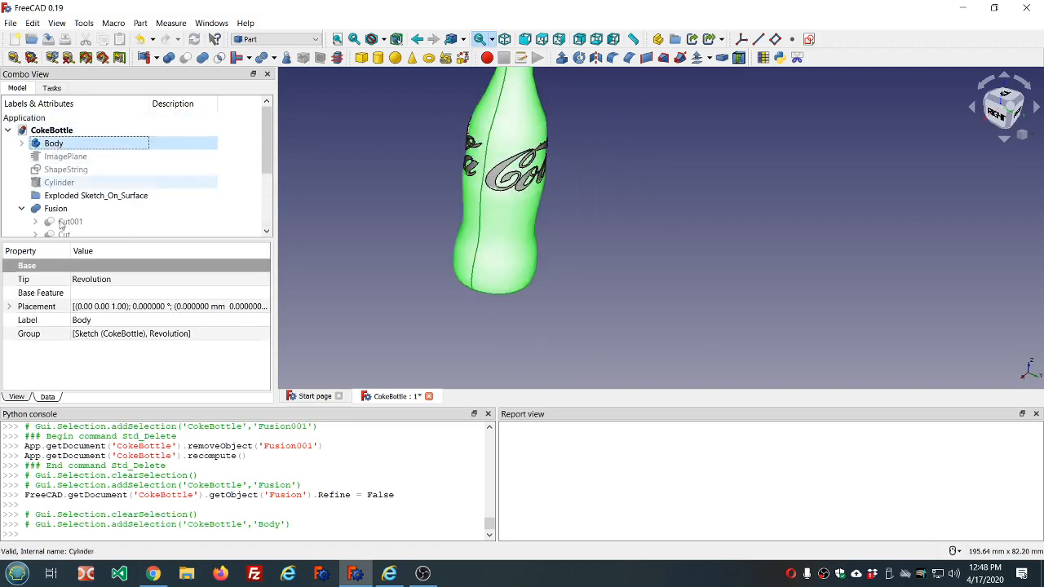
{"action": "left_click", "coordinate": [56, 209], "text": "ctrl"}
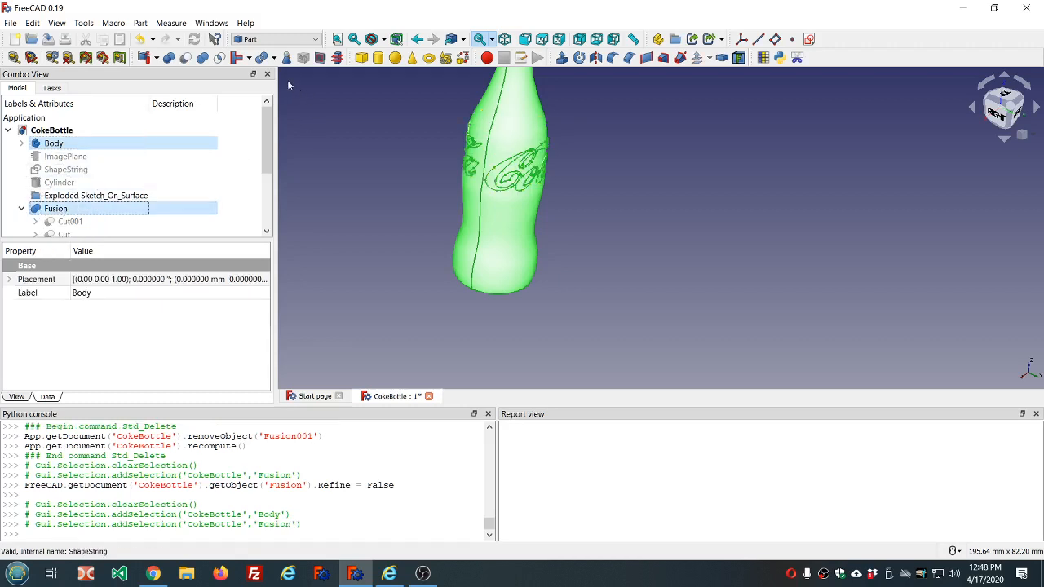
{"action": "left_click", "coordinate": [202, 57]}
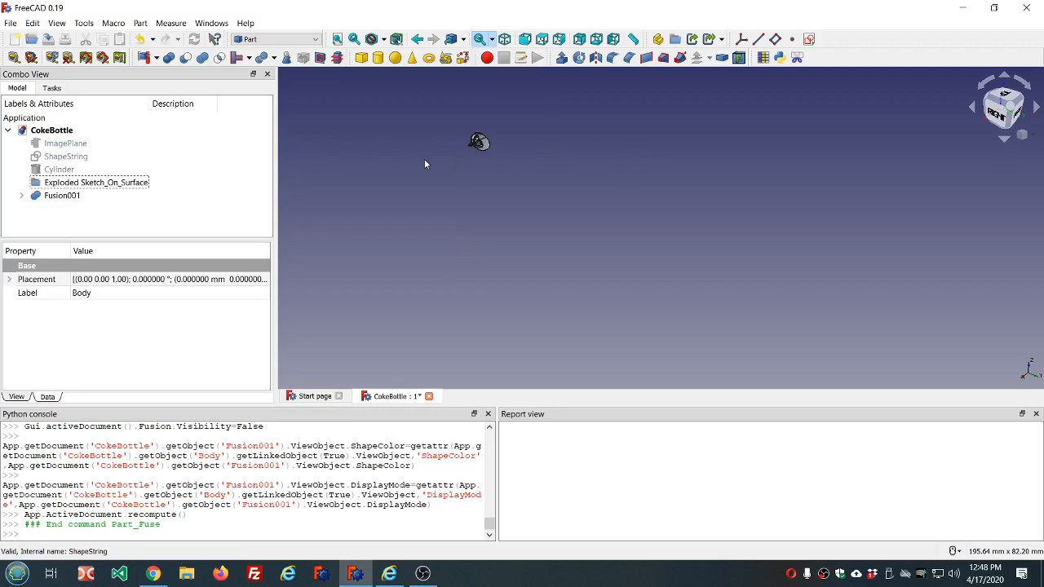
{"action": "left_click", "coordinate": [83, 195]}
{"action": "key", "text": "Delete"}
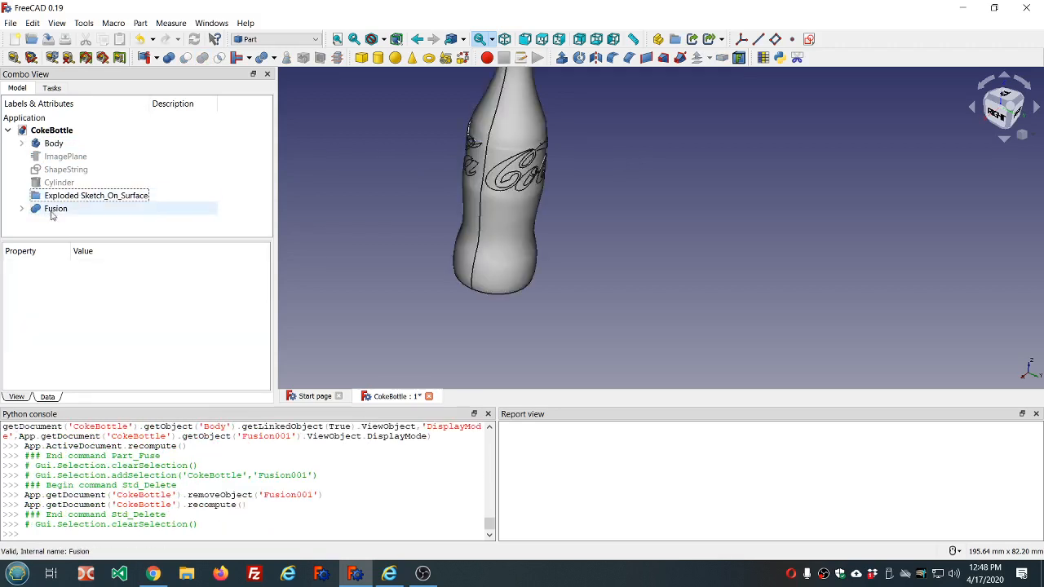
- Set the Thickness of the Sketch_On_Surface object under the lettering Fusion to 1 and recompute the document
{"action": "left_click", "coordinate": [22, 209]}
{"action": "scroll", "coordinate": [103, 212], "scroll_direction": "down", "scroll_amount": 3}
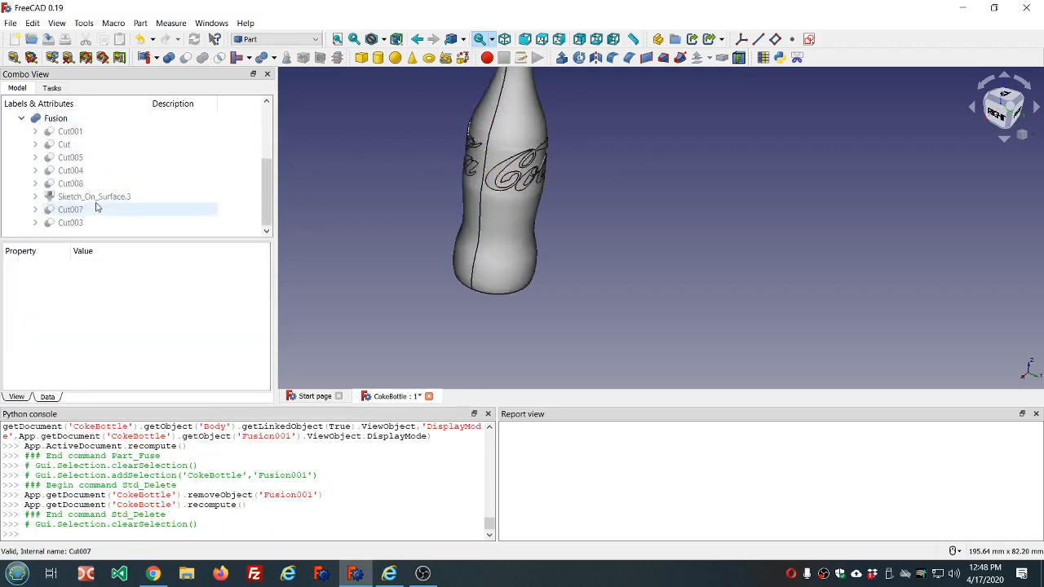
{"action": "left_click", "coordinate": [94, 200]}
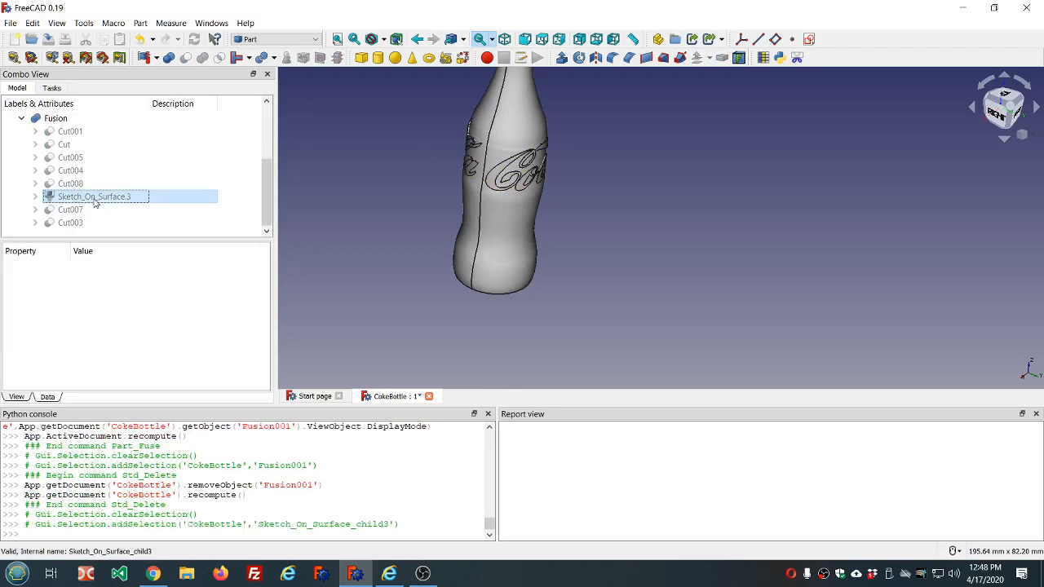
{"action": "left_click", "coordinate": [35, 196]}
{"action": "left_click", "coordinate": [104, 210]}
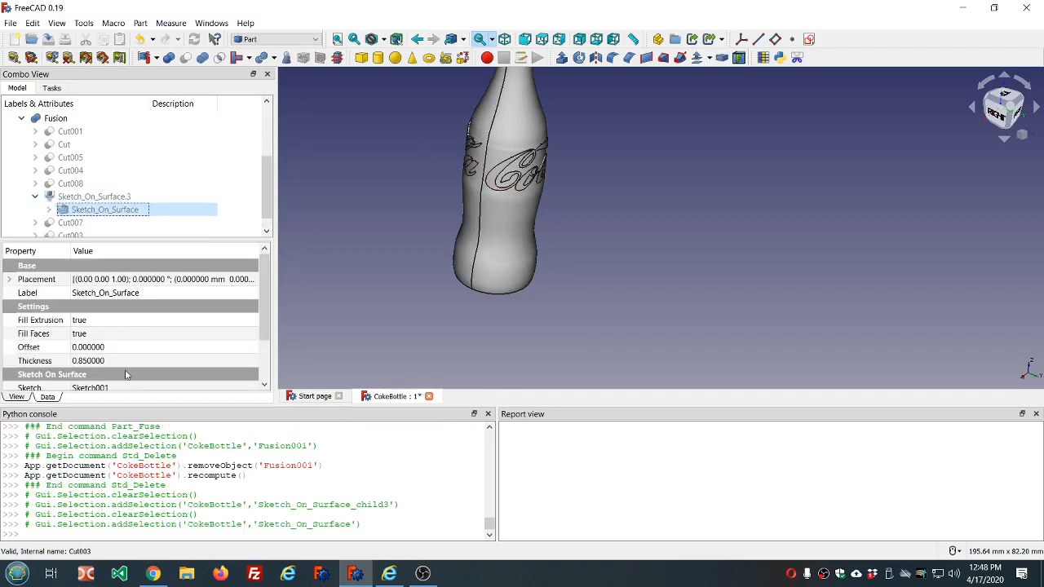
{"action": "left_click", "coordinate": [128, 361]}
{"action": "type", "text": "1"}
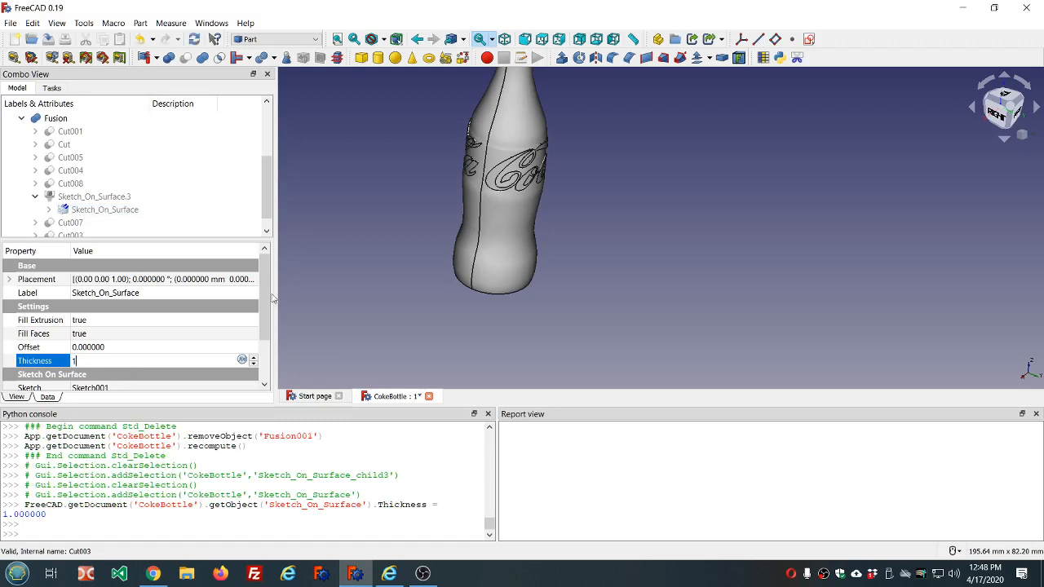
{"action": "left_click", "coordinate": [192, 38]}
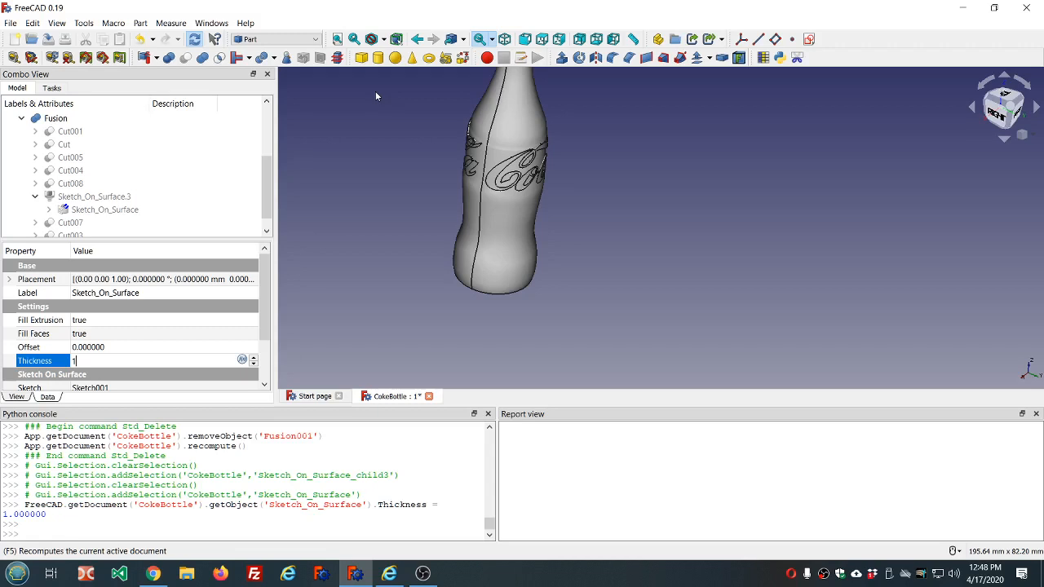
{"action": "left_click", "coordinate": [194, 40]}
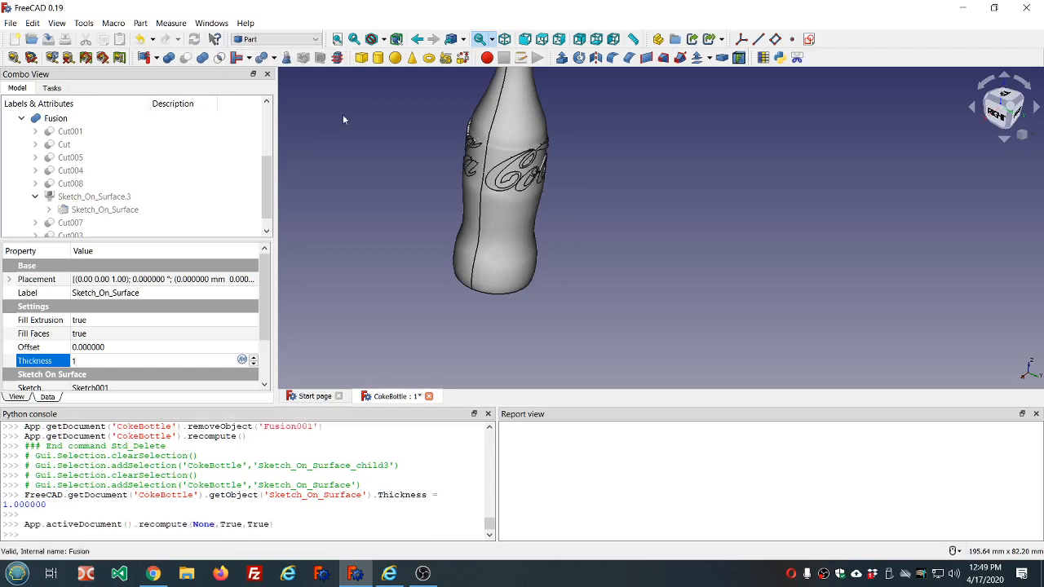
- Make a union of the bottle Body and the thickened lettering Fusion, with the Body chosen first
{"action": "middle_click_drag", "start_coordinate": [397, 133], "coordinate": [364, 159]}
{"action": "middle_click_drag", "start_coordinate": [556, 272], "coordinate": [622, 248]}
{"action": "scroll", "coordinate": [79, 129], "scroll_direction": "up", "scroll_amount": 3}
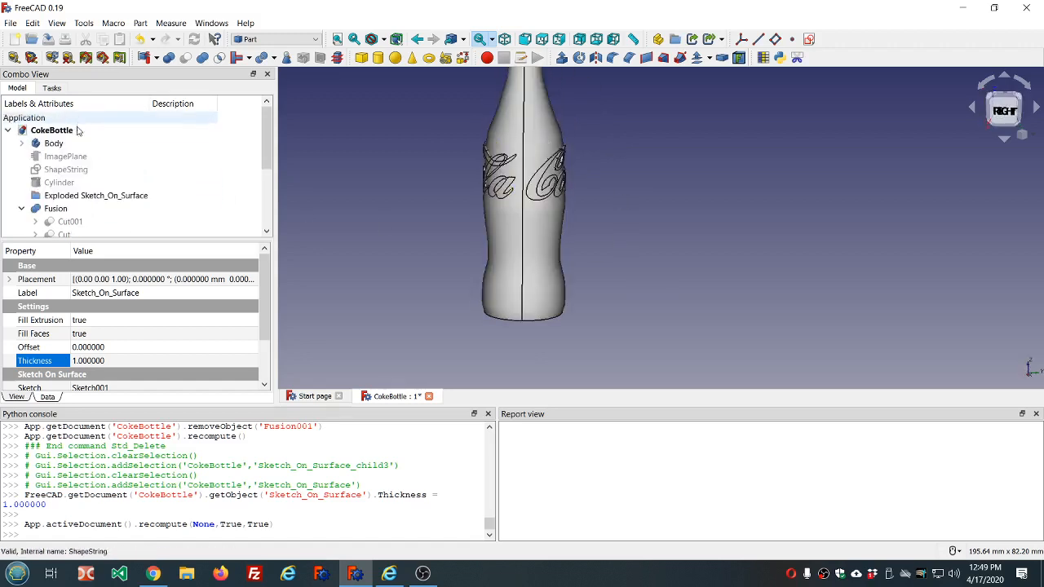
{"action": "left_click", "coordinate": [69, 146]}
{"action": "left_click", "coordinate": [71, 210], "text": "ctrl"}
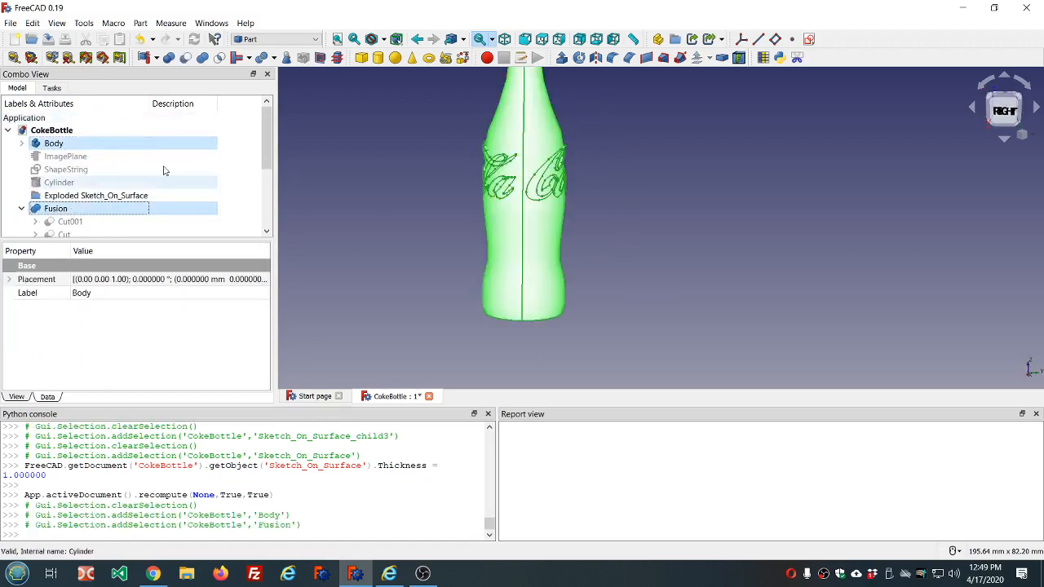
{"action": "left_click", "coordinate": [202, 57]}
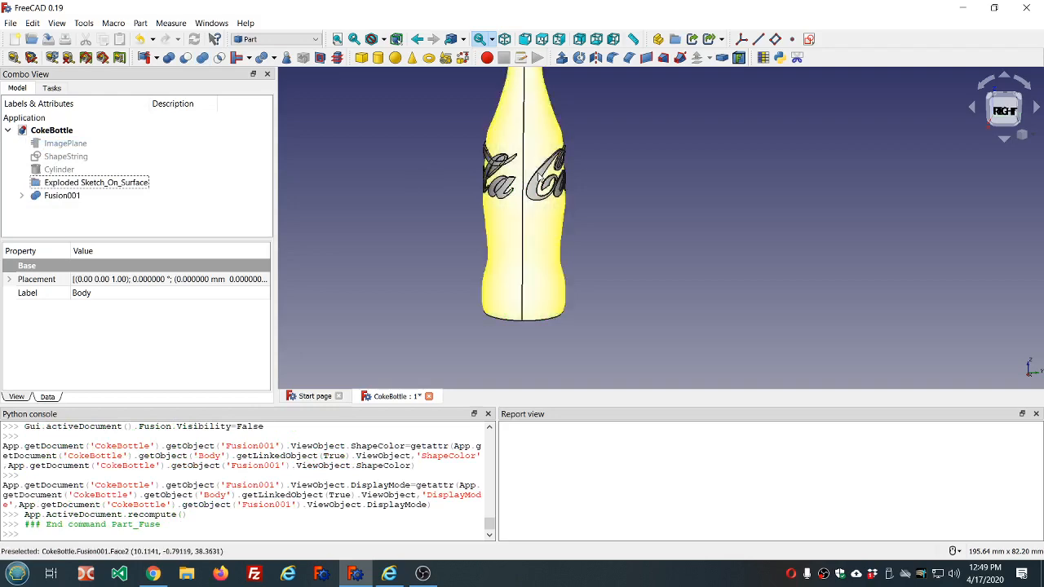
- Set Refine to true for the combined bottle and lettering fusion and recompute the document
{"action": "scroll", "coordinate": [551, 178], "scroll_direction": "up", "scroll_amount": 2}
{"action": "middle_click_drag", "start_coordinate": [606, 177], "coordinate": [609, 200]}
{"action": "scroll", "coordinate": [493, 235], "scroll_direction": "up", "scroll_amount": 3}
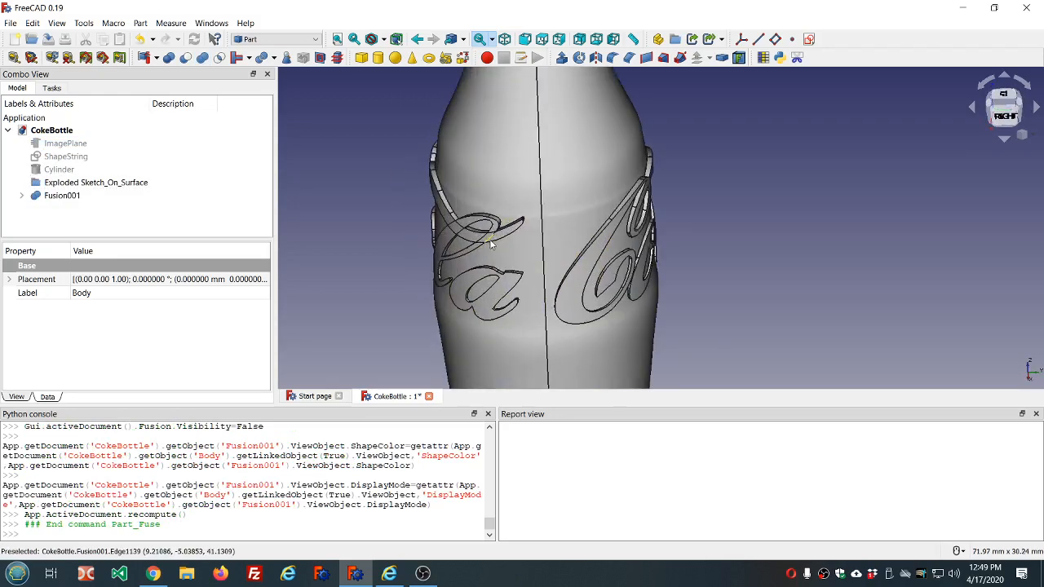
{"action": "left_click", "coordinate": [75, 197]}
{"action": "left_click", "coordinate": [121, 334]}
{"action": "left_click", "coordinate": [122, 335]}
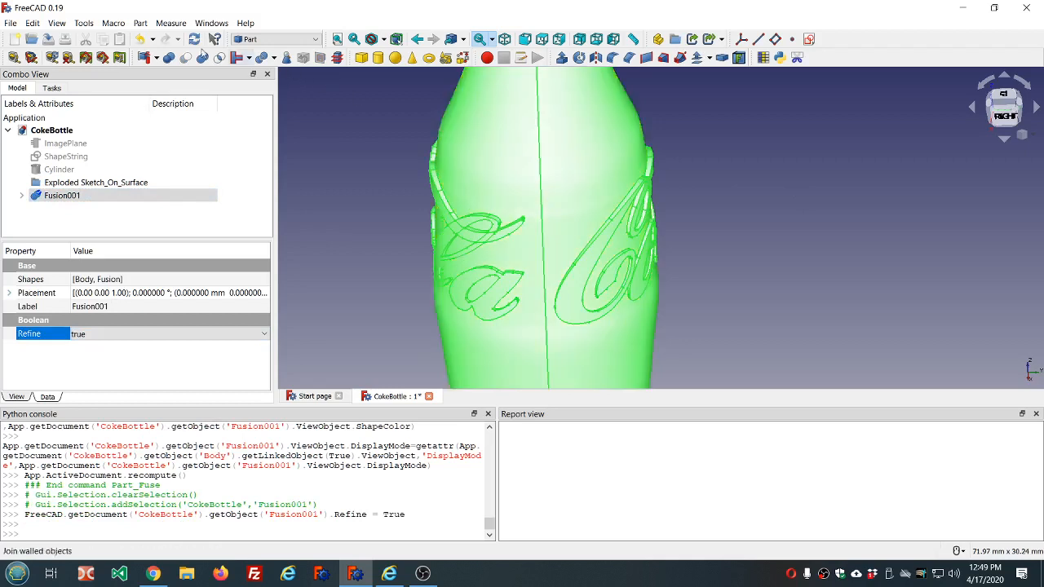
{"action": "left_click", "coordinate": [195, 41]}
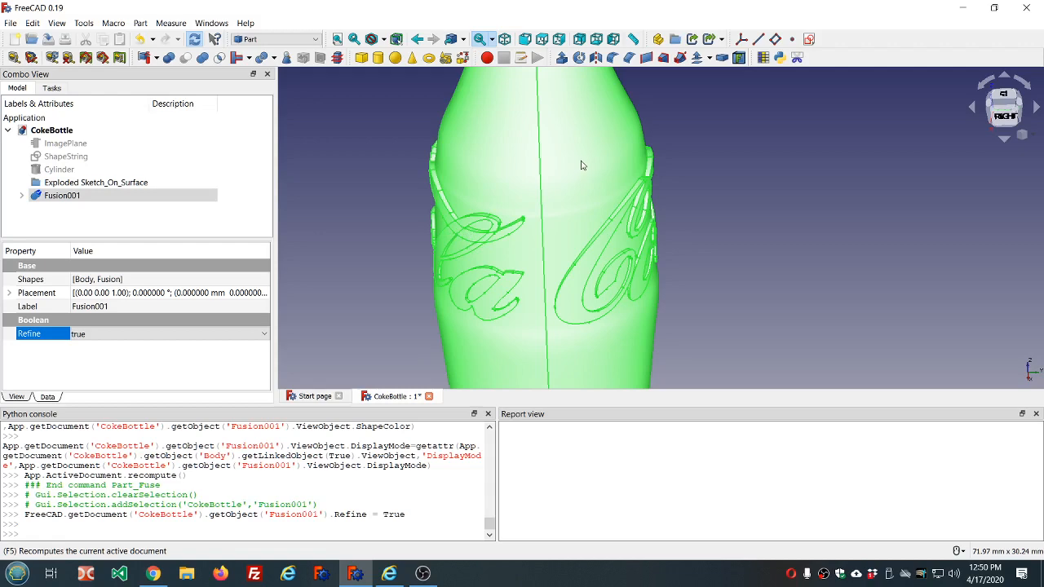
{"action": "key", "text": "F5"}
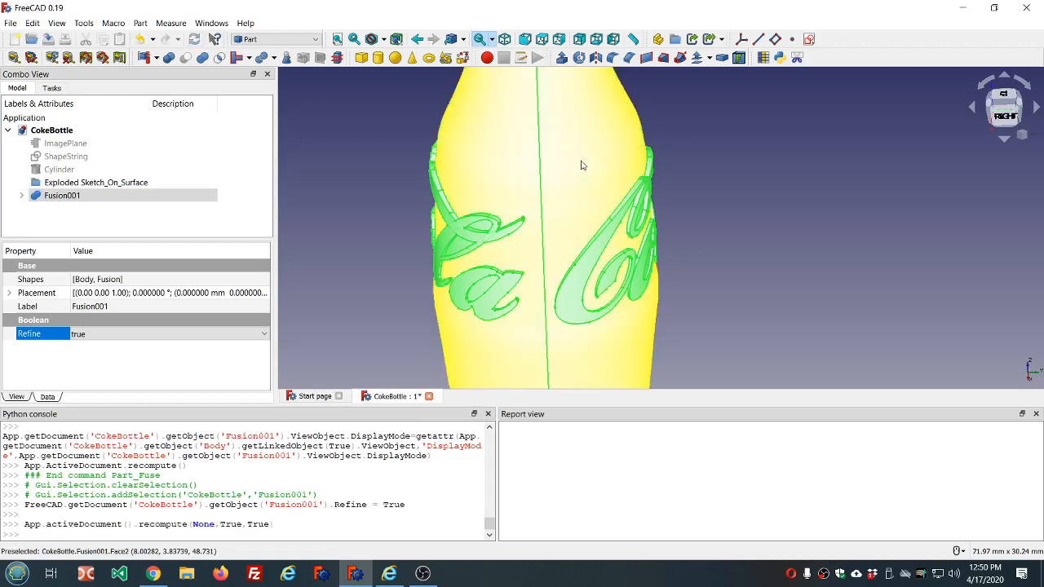
- Run Check Geometry on the refined bottle and lettering fusion to look for invalid shapes
{"action": "left_click", "coordinate": [573, 229]}
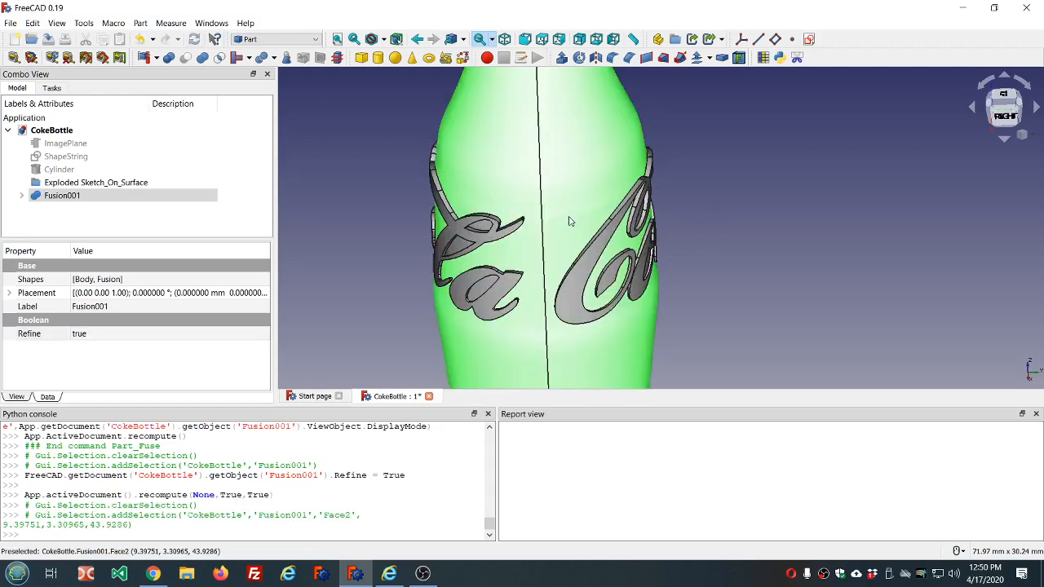
{"action": "middle_click_drag", "start_coordinate": [550, 221], "coordinate": [557, 206]}
{"action": "middle_click_drag", "start_coordinate": [631, 197], "coordinate": [506, 196]}
{"action": "left_click", "coordinate": [92, 197]}
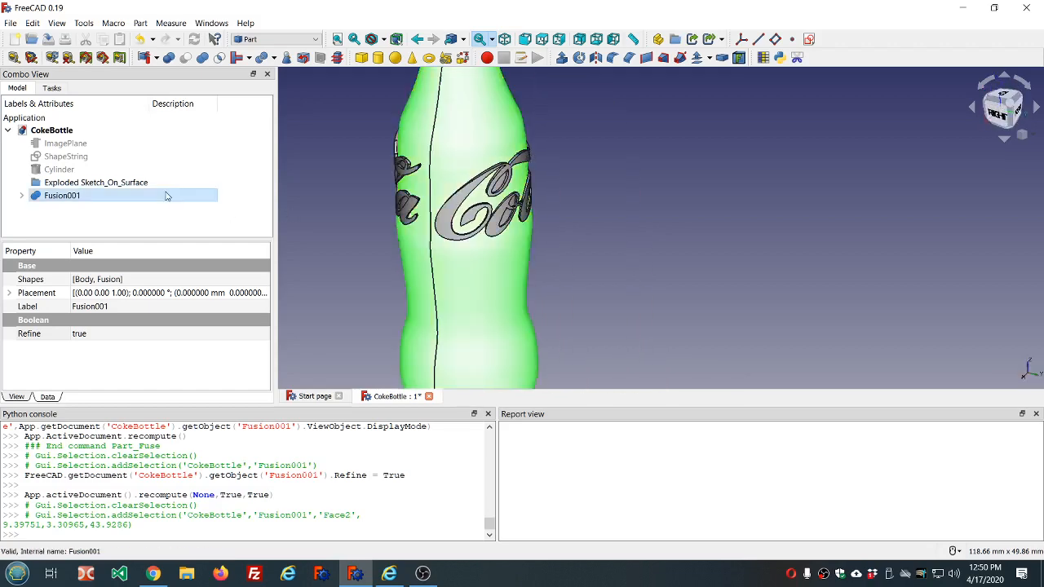
{"action": "left_click", "coordinate": [92, 201]}
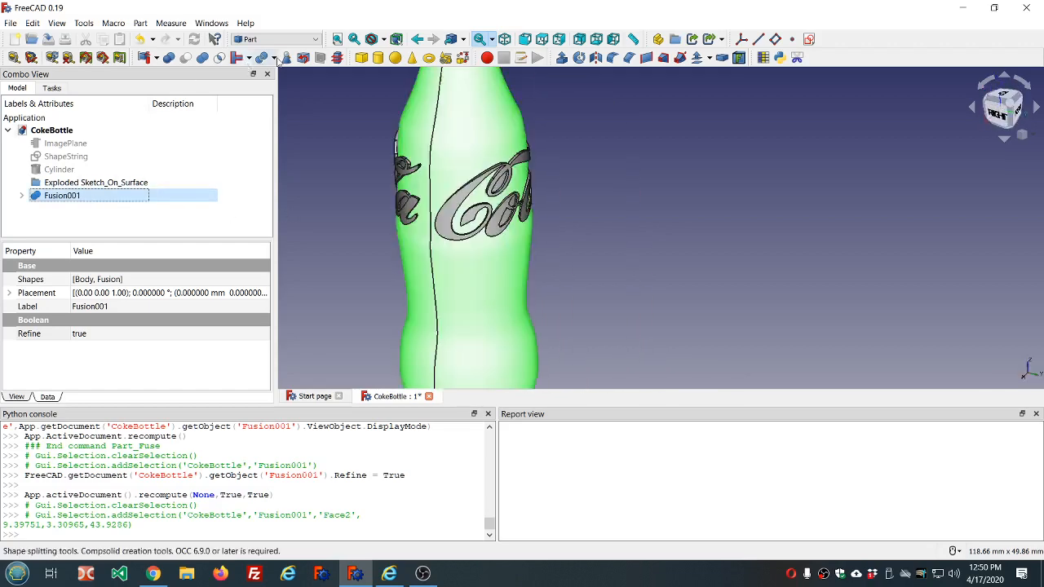
{"action": "left_click", "coordinate": [285, 57]}
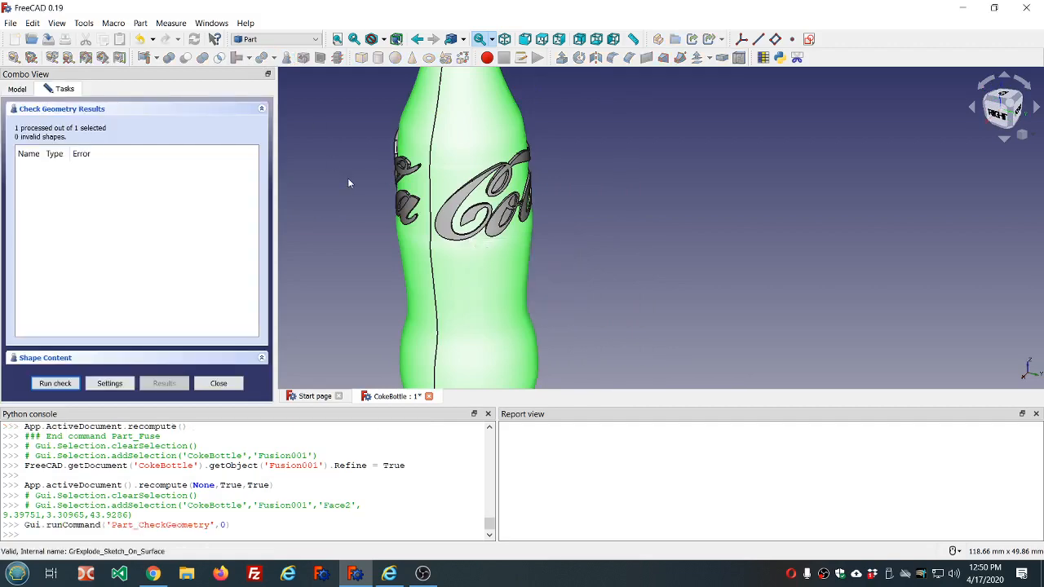
{"action": "left_click", "coordinate": [219, 383]}
- Inspect the combined bottle and its raised lettering from several sides, including the rear and the neck
{"action": "scroll", "coordinate": [387, 299], "scroll_direction": "down", "scroll_amount": 3}
{"action": "middle_click_drag", "start_coordinate": [523, 269], "coordinate": [415, 261]}
{"action": "middle_click_drag", "start_coordinate": [528, 140], "coordinate": [505, 110]}
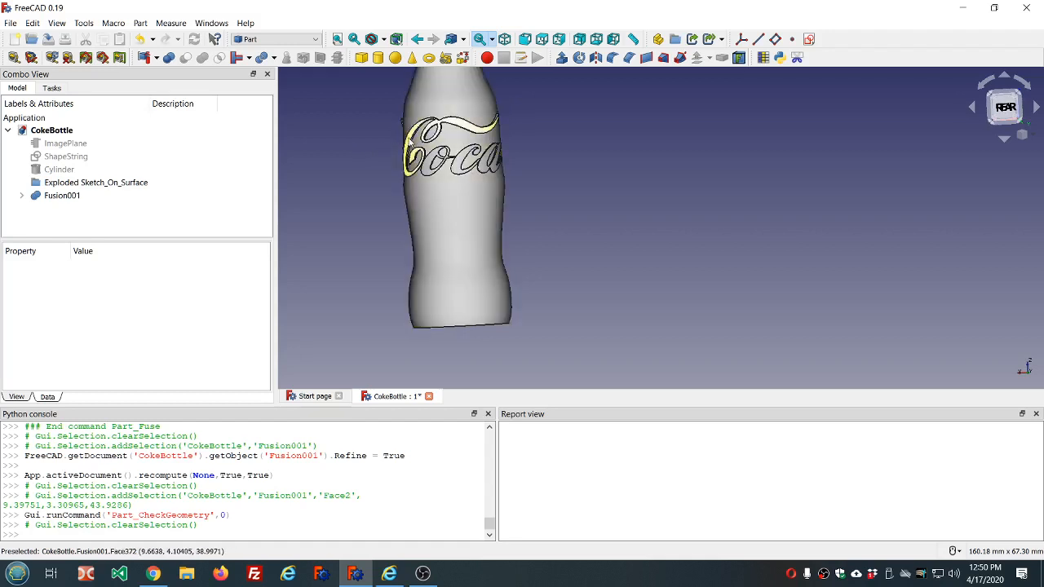
{"action": "scroll", "coordinate": [405, 143], "scroll_direction": "down", "scroll_amount": 2}
{"action": "middle_click_drag", "start_coordinate": [480, 119], "coordinate": [545, 160]}
{"action": "scroll", "coordinate": [534, 159], "scroll_direction": "down", "scroll_amount": 5}
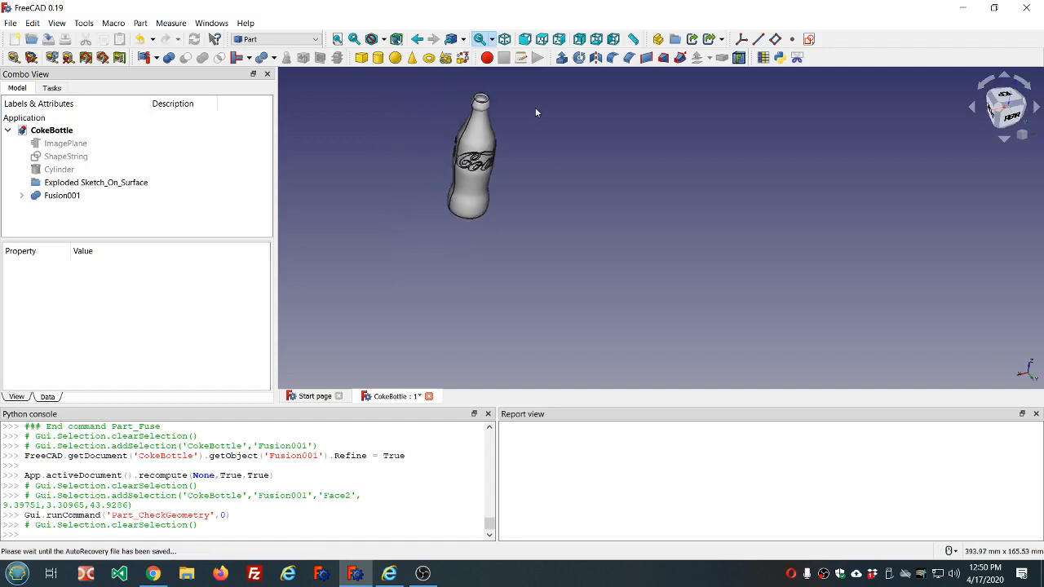
{"action": "scroll", "coordinate": [535, 106], "scroll_direction": "up", "scroll_amount": 8}
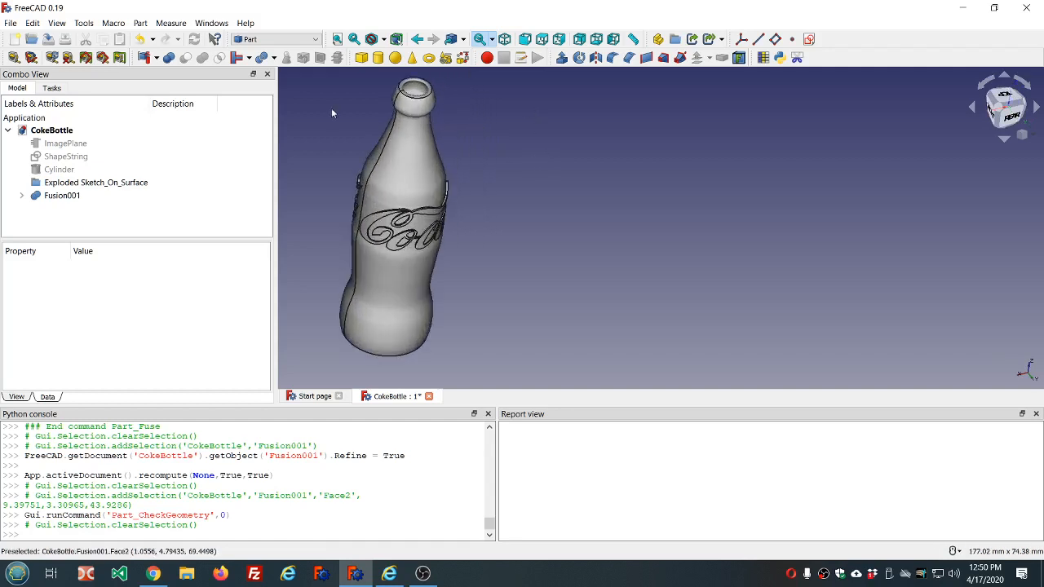